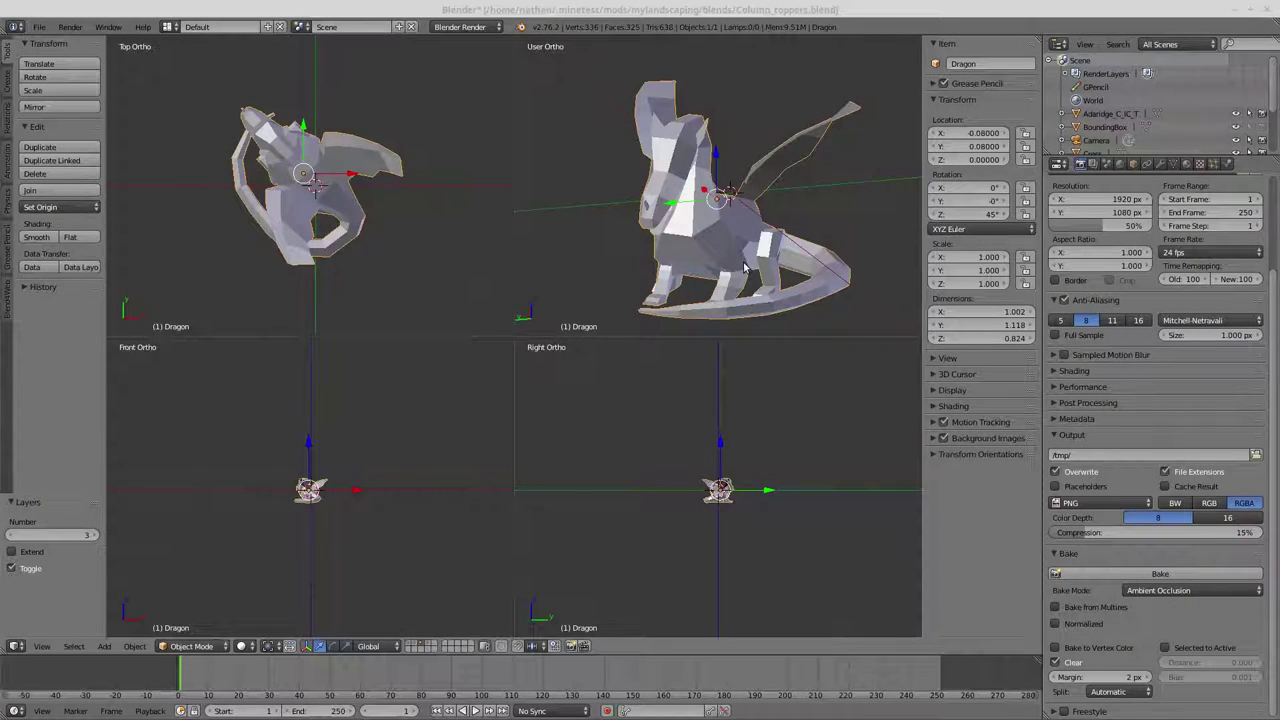
Step: Orbit the dragon to a side view and bring up the screen layout choices
middle_drag(727, 262, 700, 247)
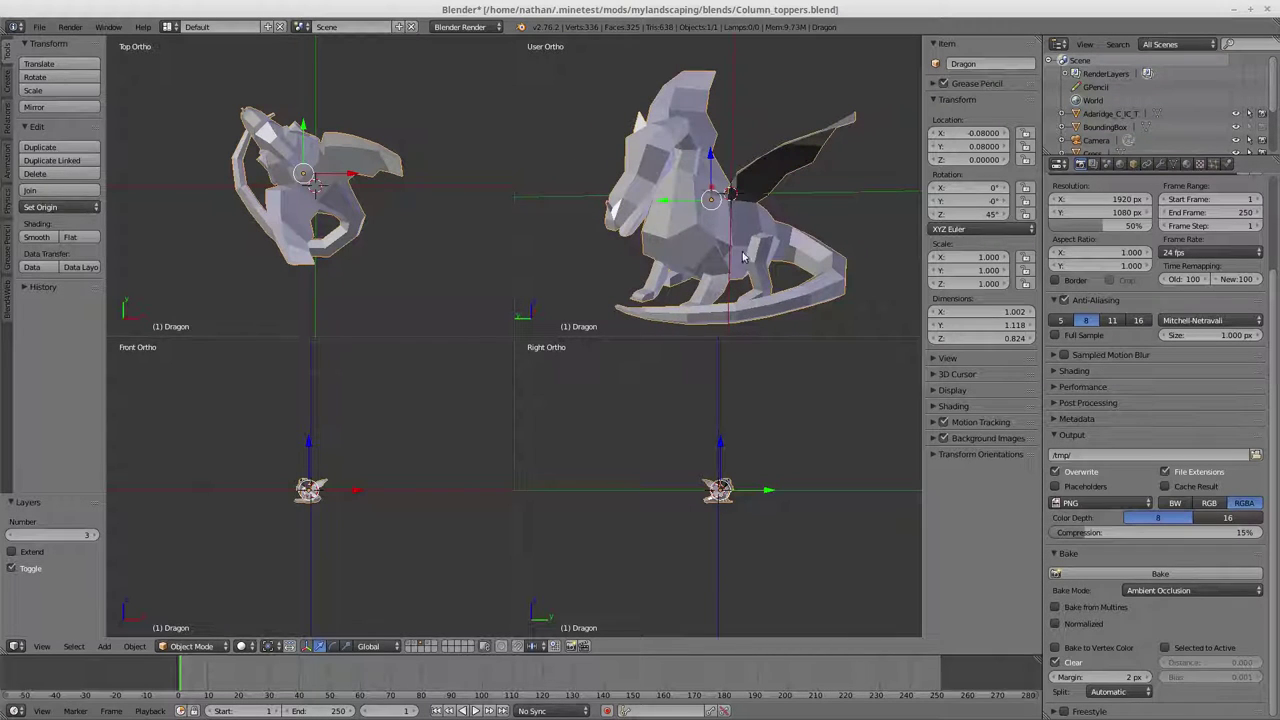
click(170, 26)
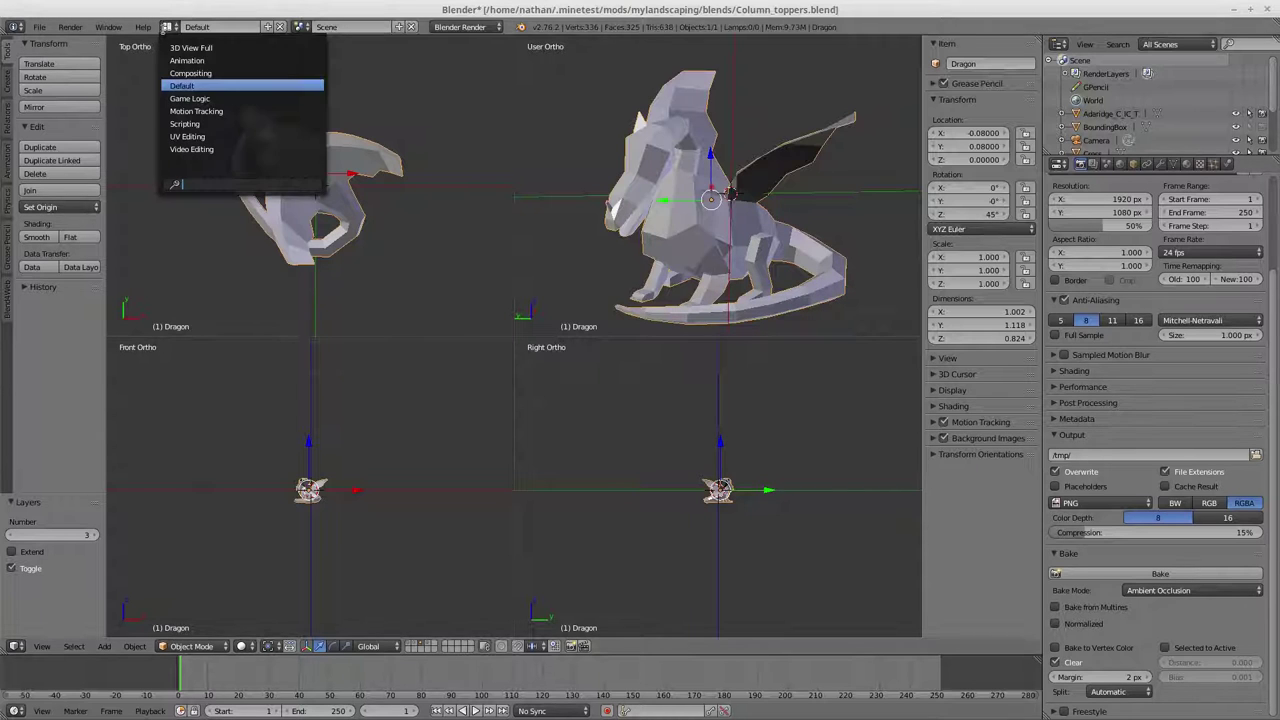
Step: Switch to the UV Editing layout and zoom the views in on the dragon
click(181, 135)
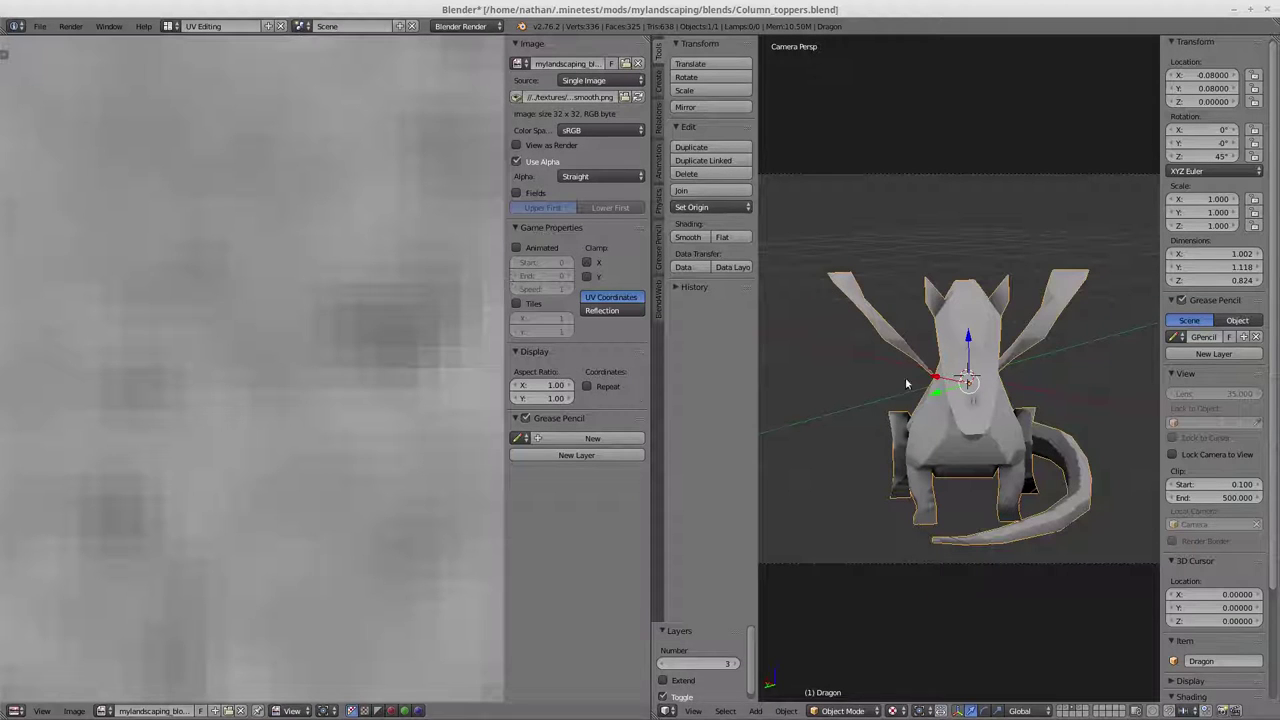
scroll(305, 368, down, 10)
scroll(305, 368, up, 3)
scroll(285, 367, up, 1)
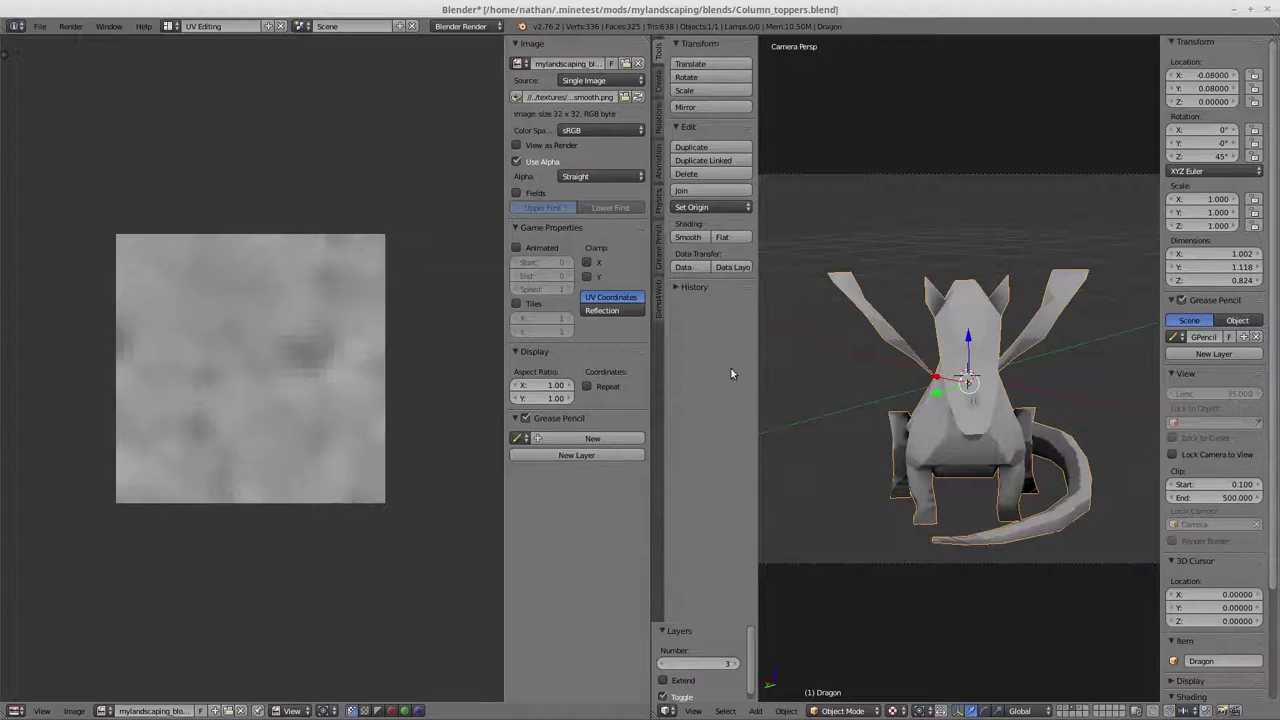
middle_drag(880, 400, 951, 411)
scroll(951, 411, up, 3)
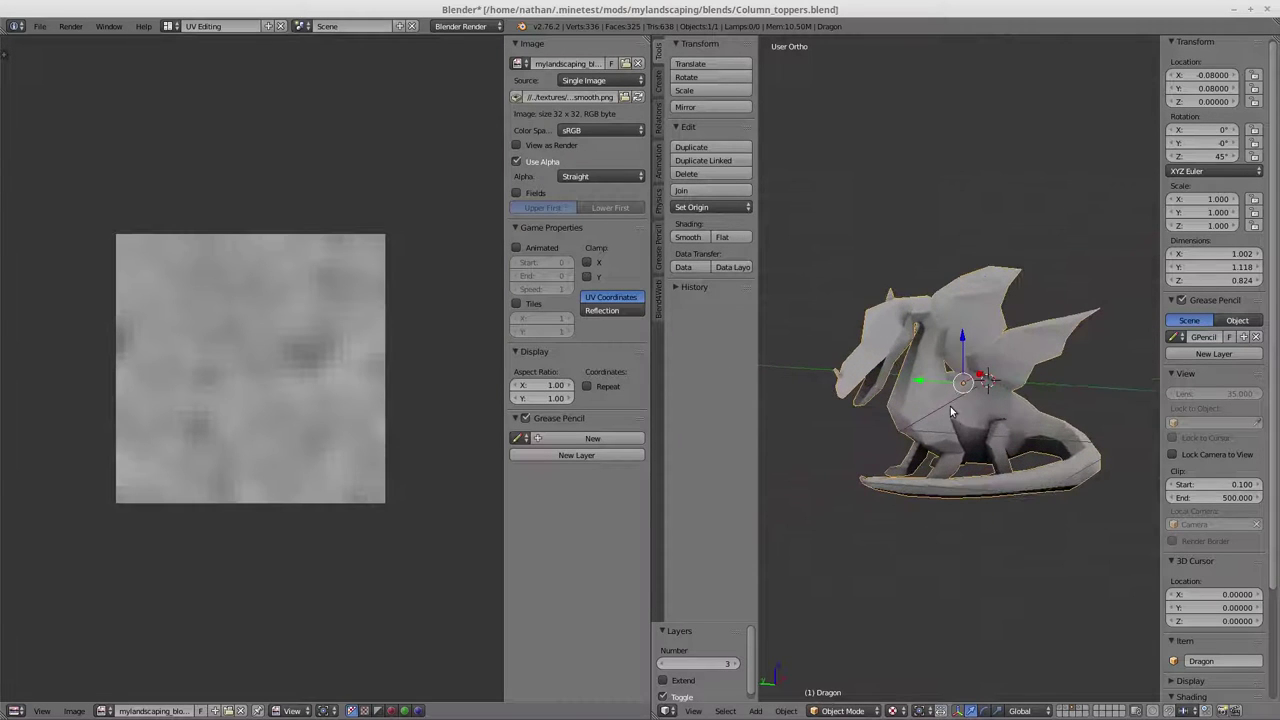
Step: Enter Edit Mode and select all to check the UV islands, then deselect and show the pedestal layer
key(Tab)
key(a)
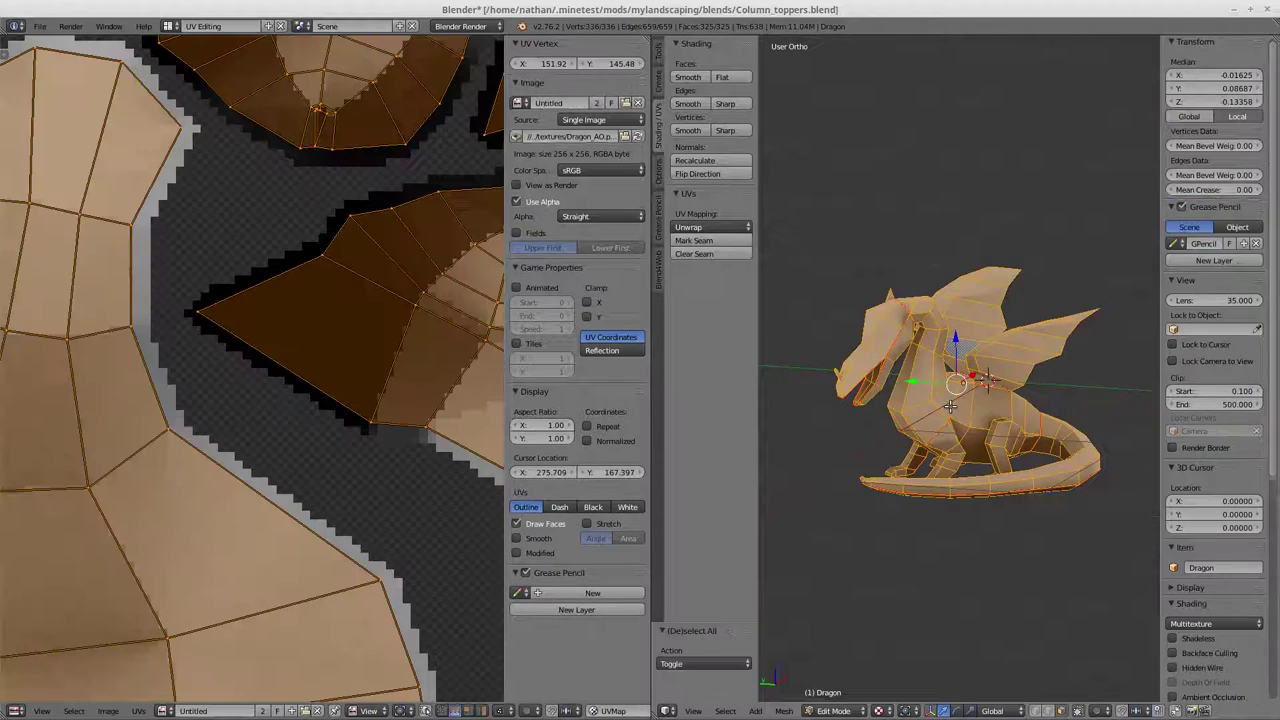
scroll(470, 362, down, 4)
scroll(312, 392, down, 1)
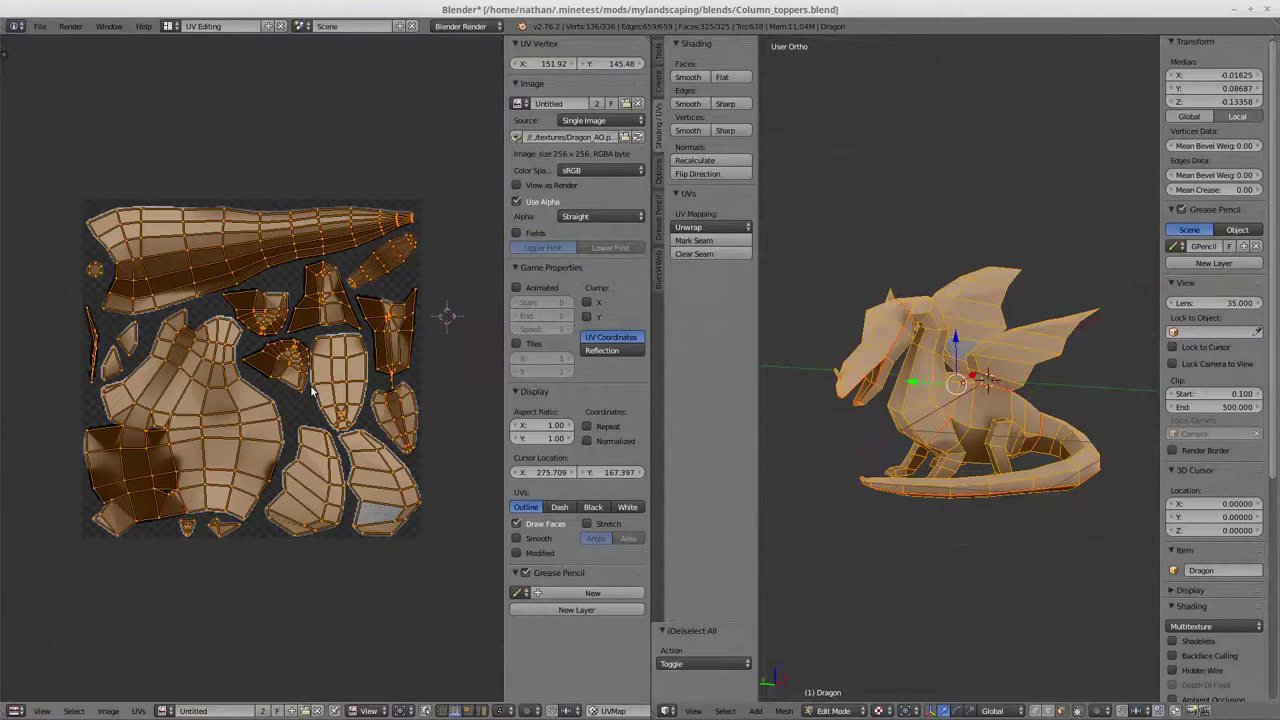
middle_drag(986, 447, 943, 319)
key(a)
key(shift+1)
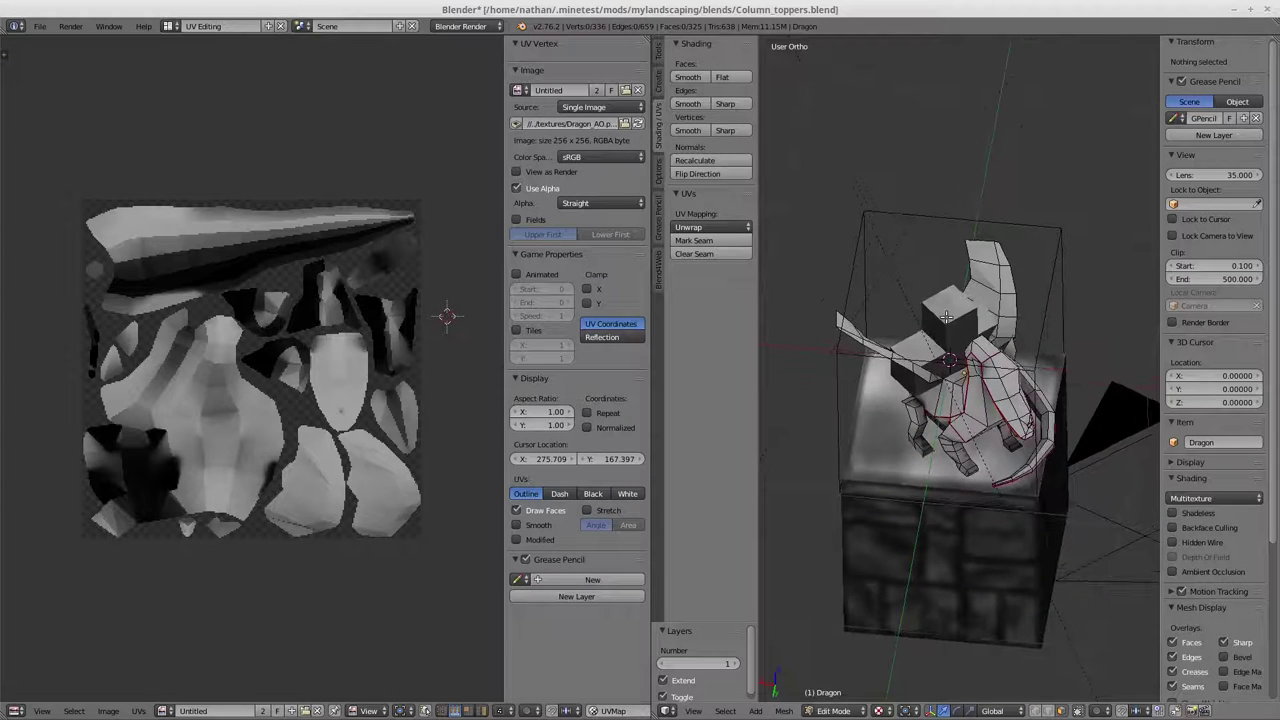
Step: Return to Object Mode, inspect the Cross cube and camera, and select the Dragon
key(Tab)
right_click(933, 318)
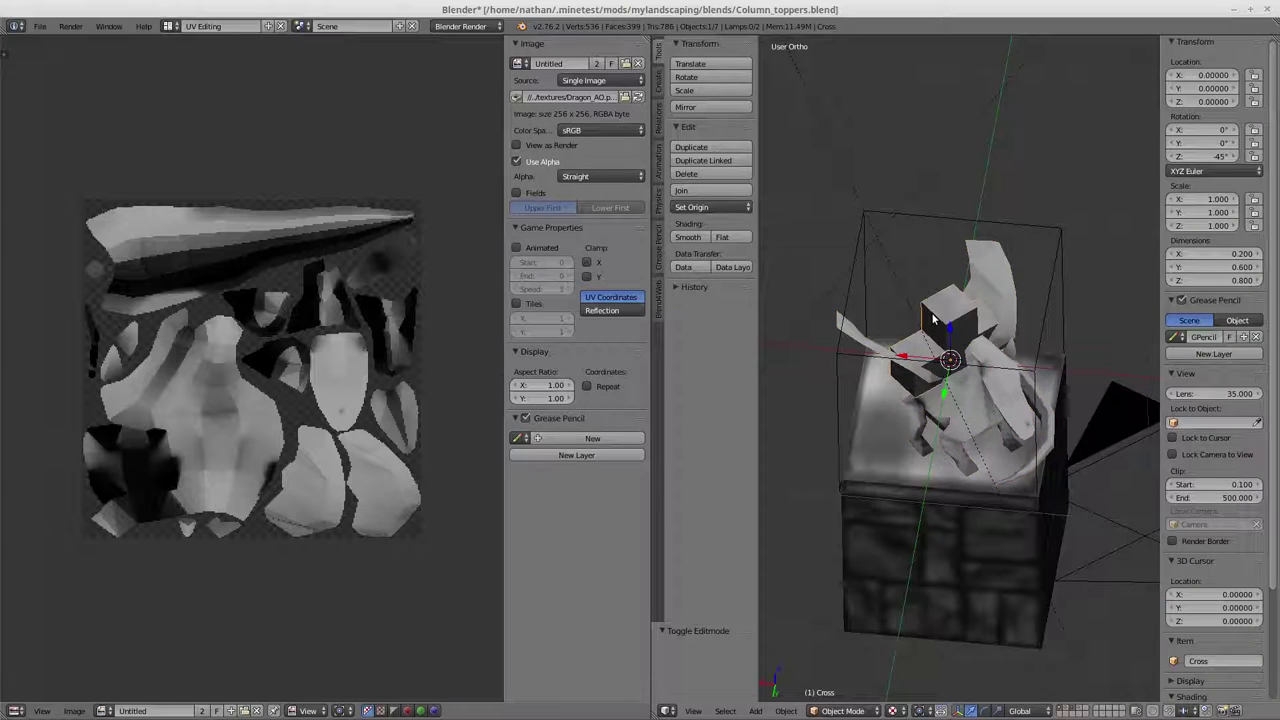
key(a)
middle_drag(933, 318, 898, 478)
key(a)
key(a)
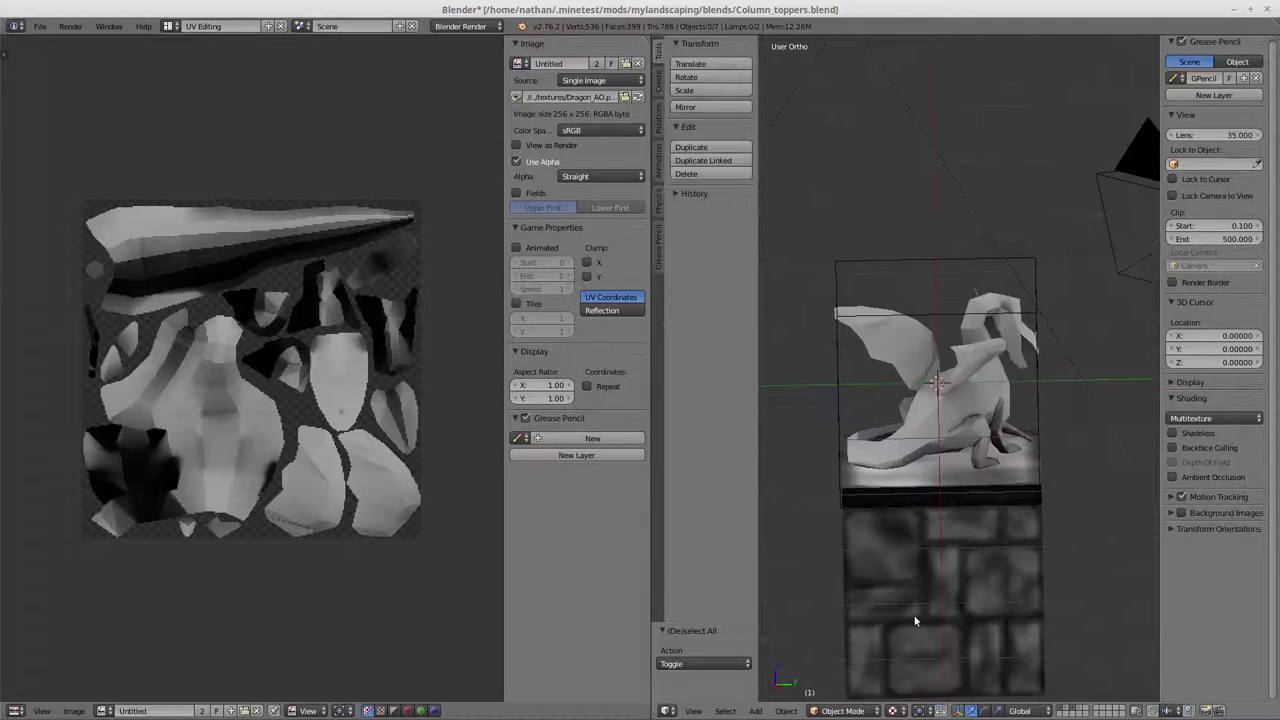
middle_drag(911, 580, 879, 473)
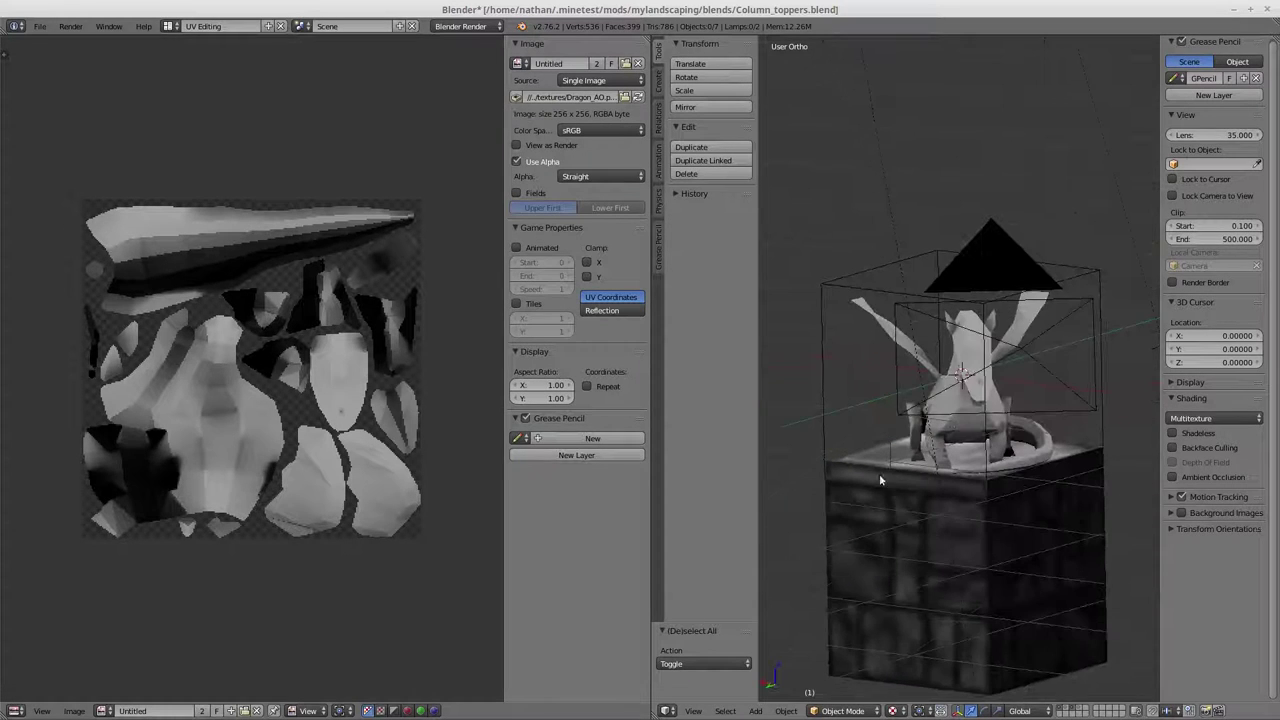
right_click(948, 425)
middle_drag(948, 425, 995, 425)
right_click(995, 425)
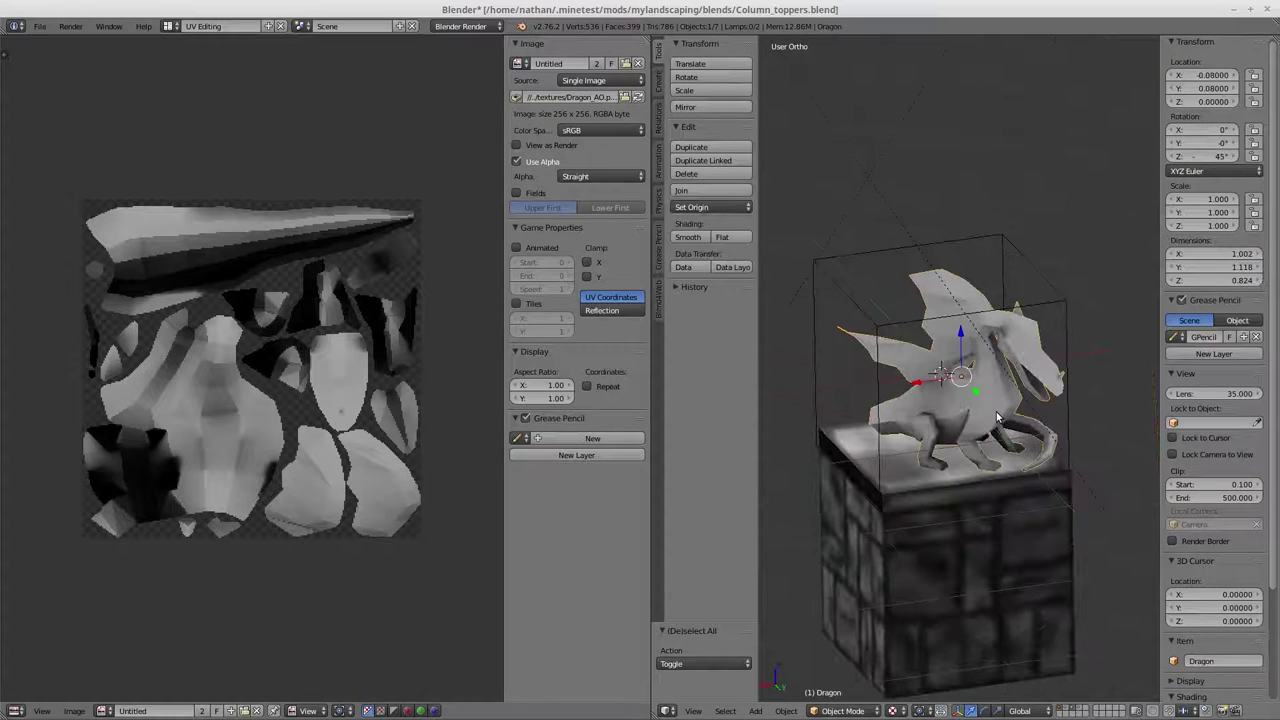
Step: Show only layer 3 so the Dragon appears alone, and zoom in on it
key(2)
key(3)
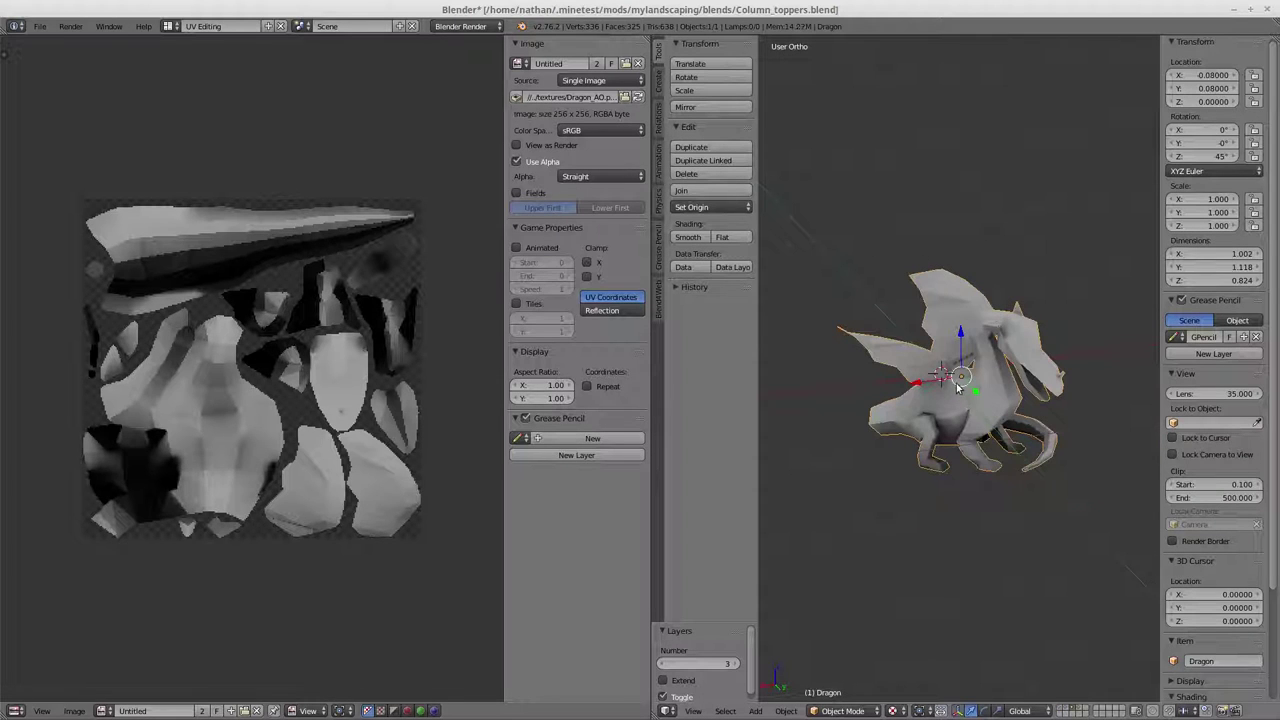
middle_drag(940, 432, 1022, 416)
scroll(982, 449, up, 4)
Step: Enter Edit Mode and select a single face on the dragon's lower back
key(Tab)
alt+right_click(1043, 398)
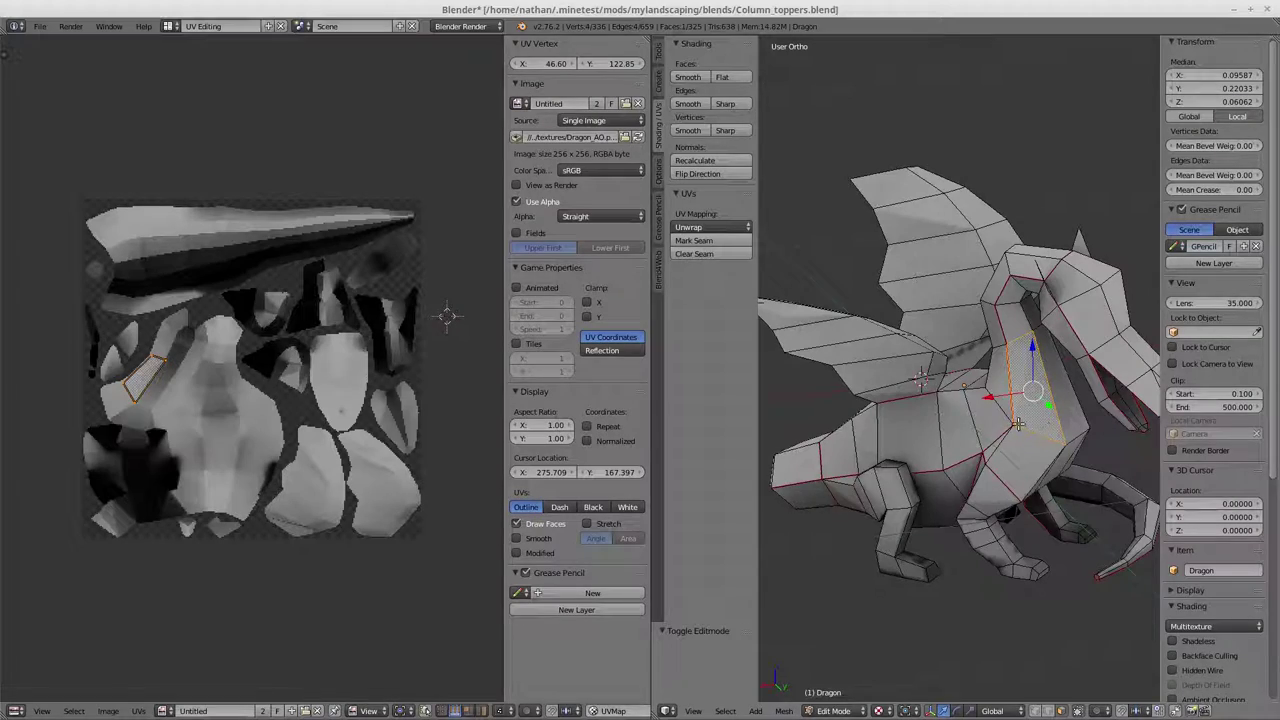
middle_drag(1017, 424, 857, 395)
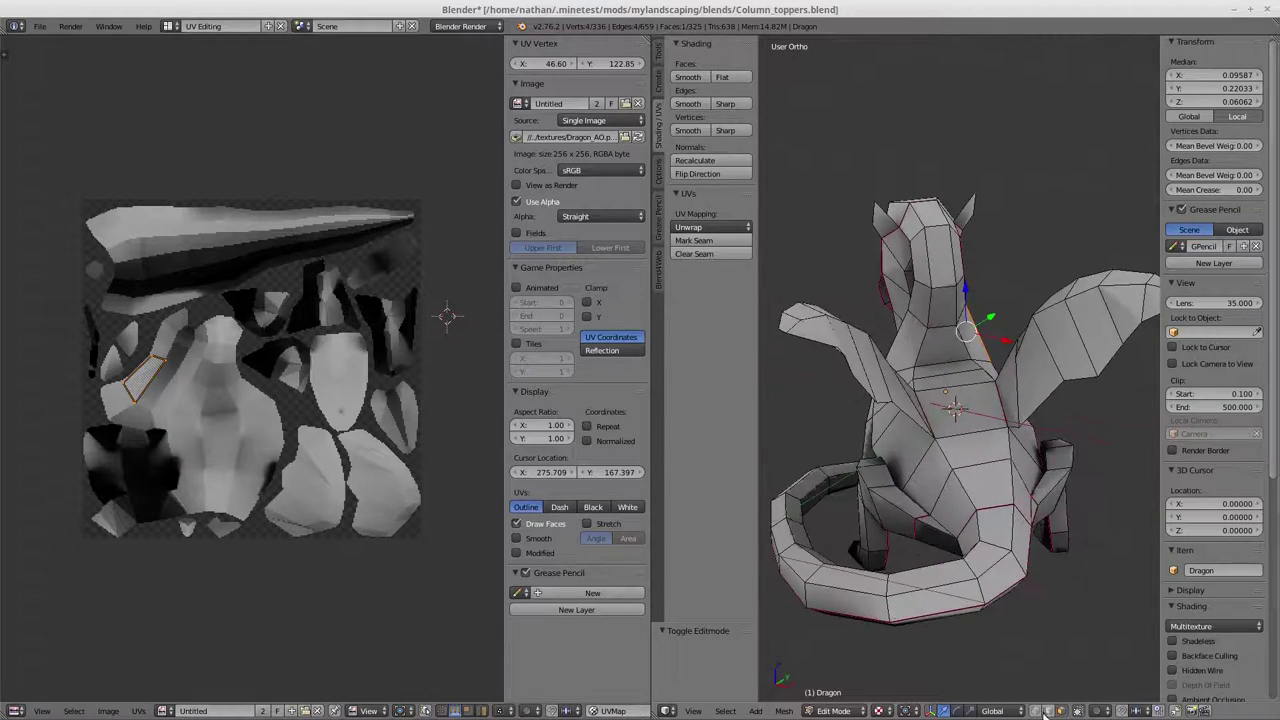
middle_drag(1044, 414, 873, 479)
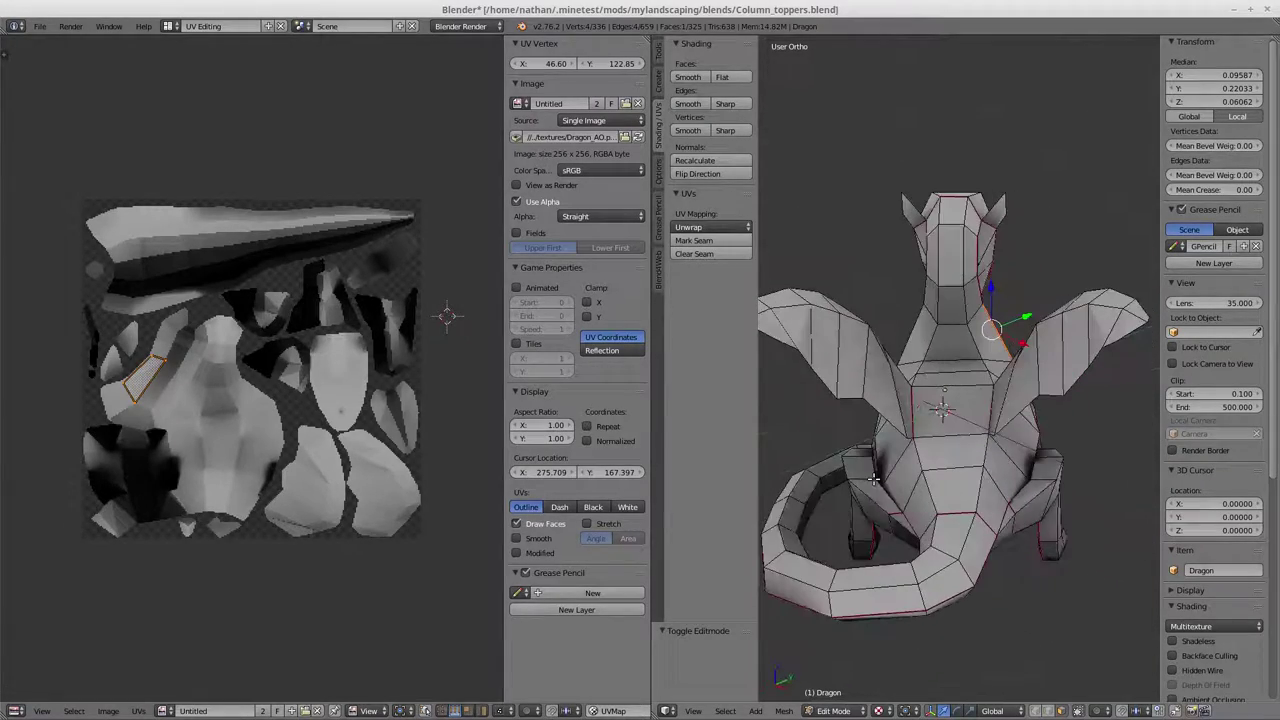
right_click(941, 411)
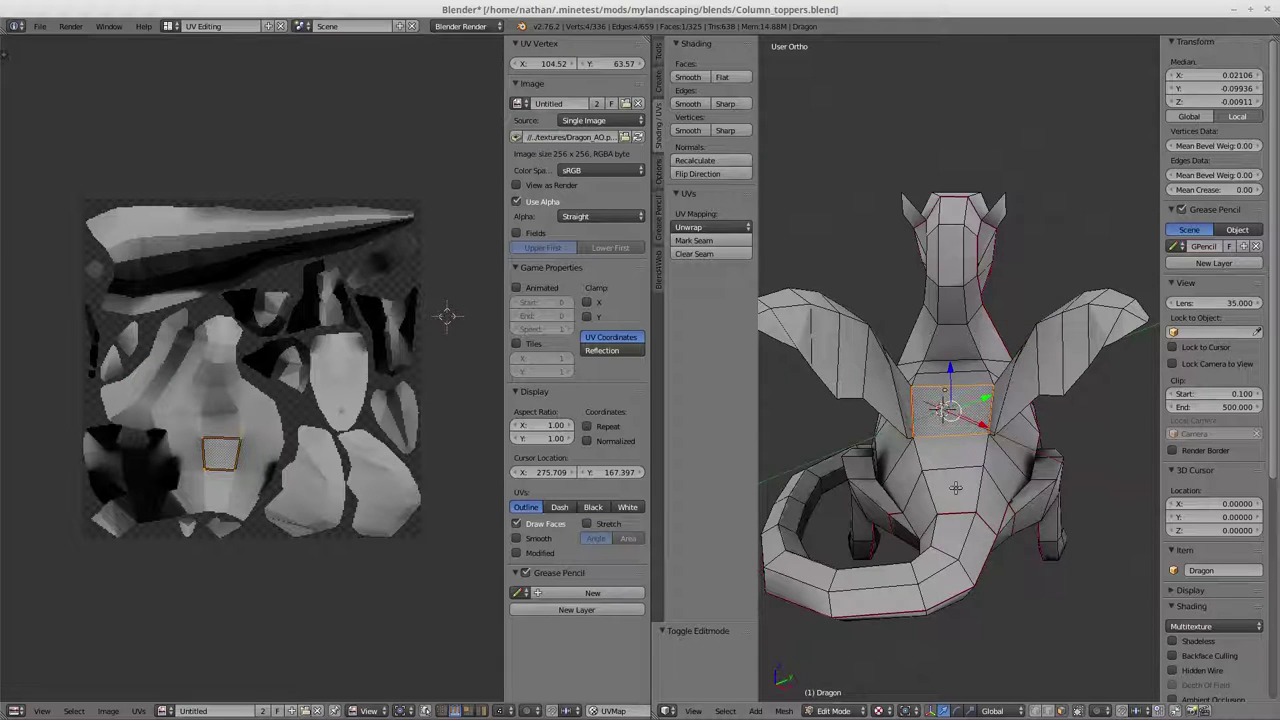
right_click(955, 488)
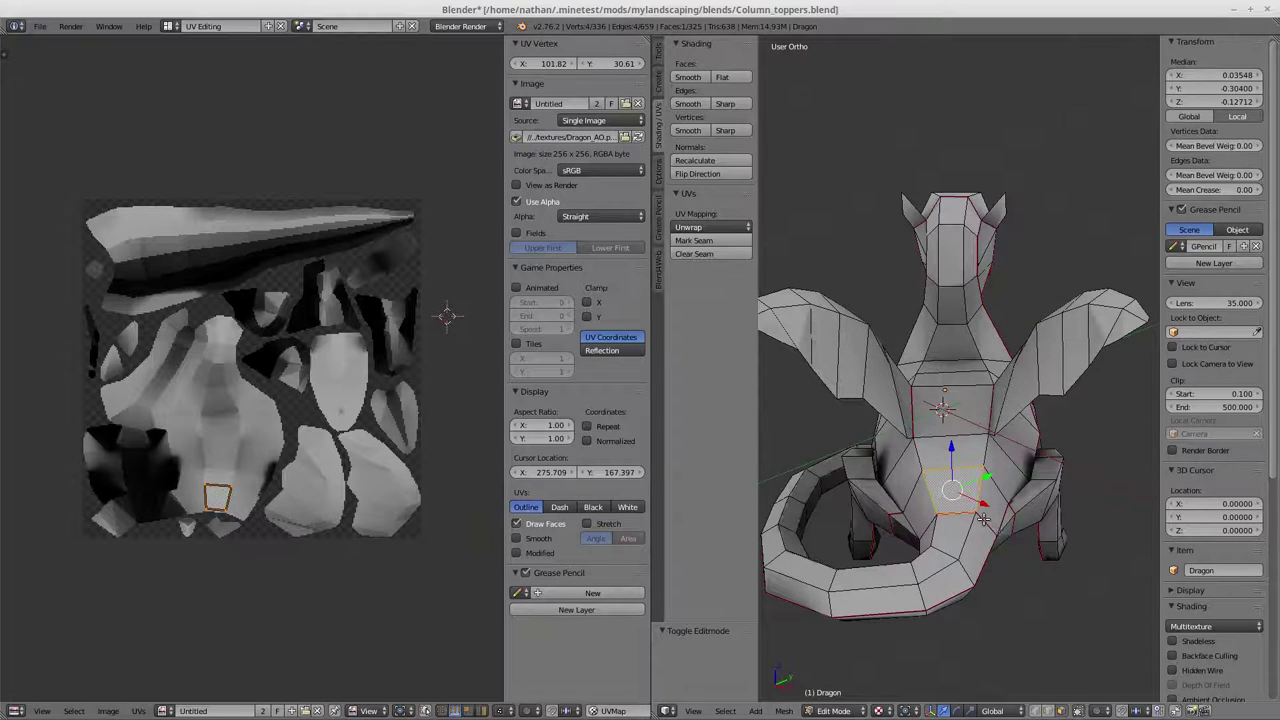
Step: Set the Transform Orientation to Normal
middle_drag(1003, 531, 900, 560)
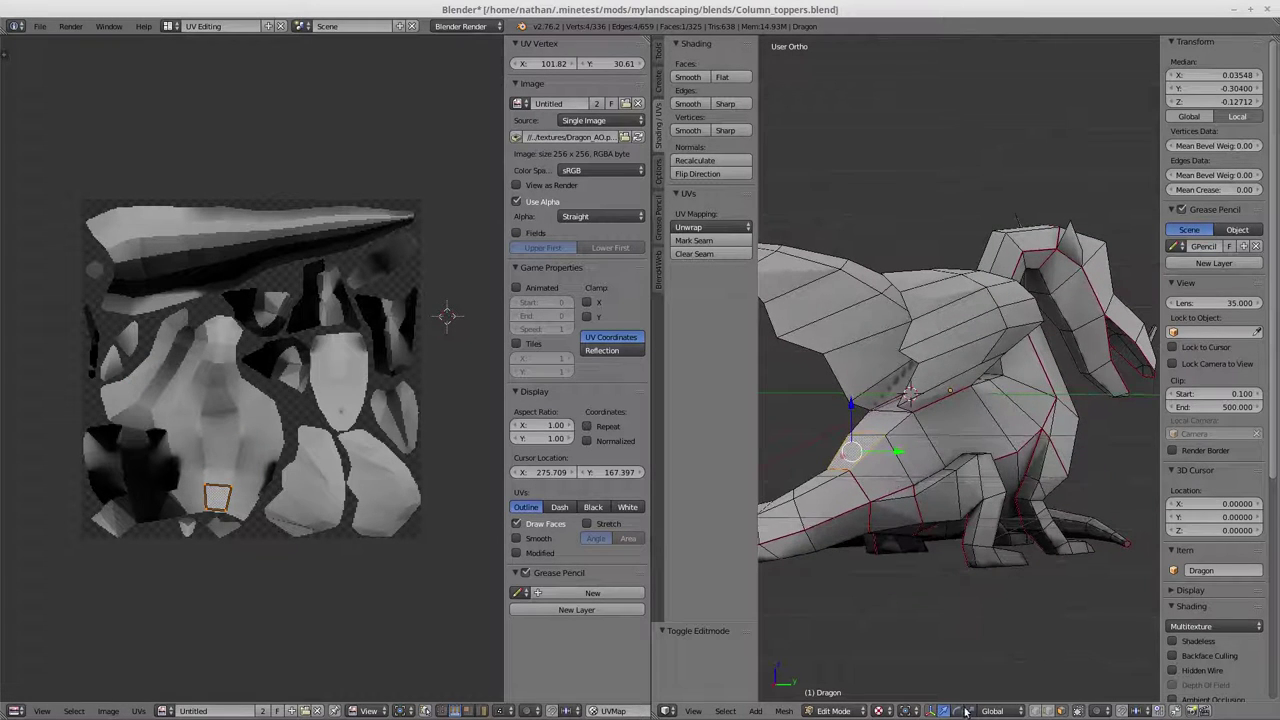
click(995, 711)
click(1001, 666)
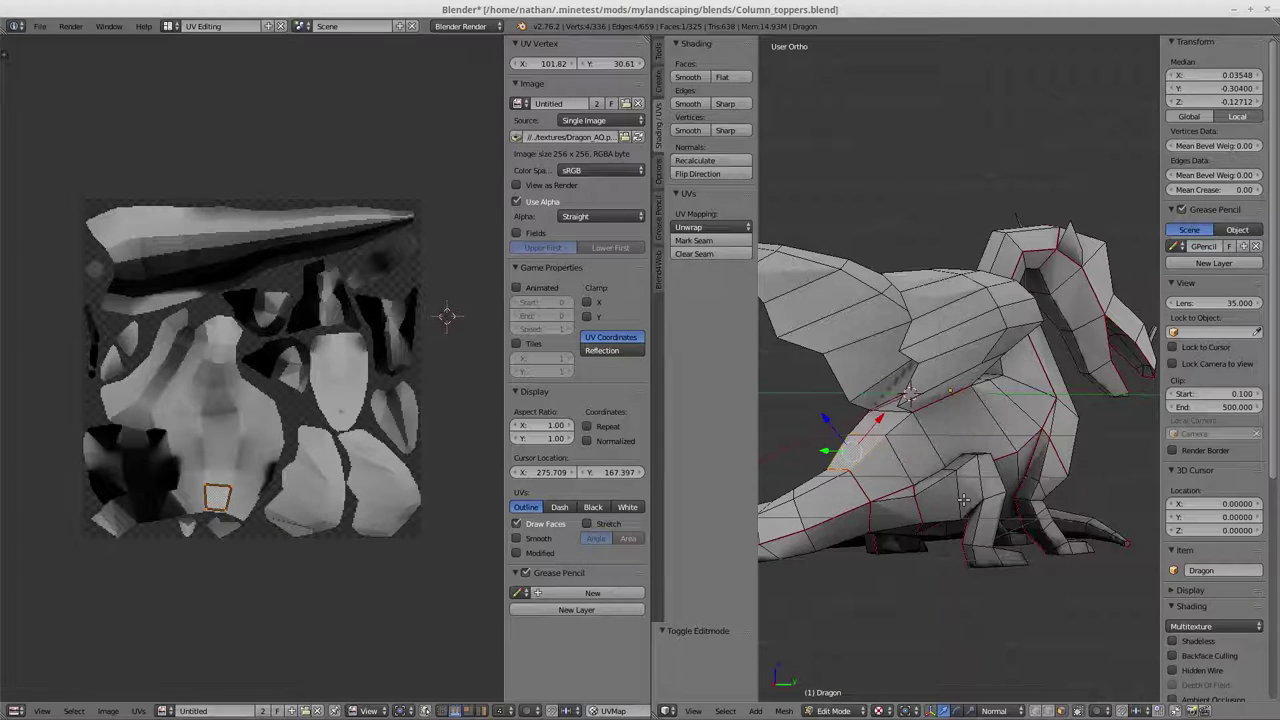
mouse_move(963, 500)
middle_down()
mouse_move(907, 503)
mouse_move(968, 494)
middle_up()
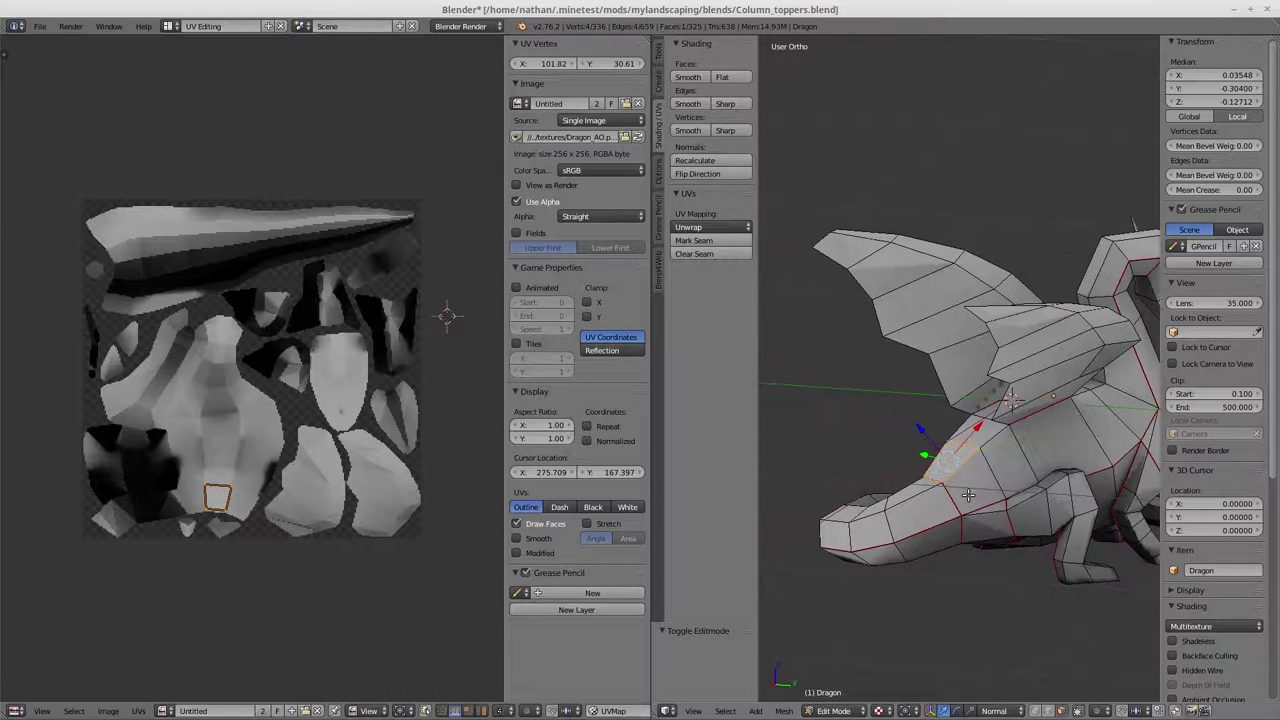
Step: Extrude the selected face and scale the new face down
key(e)
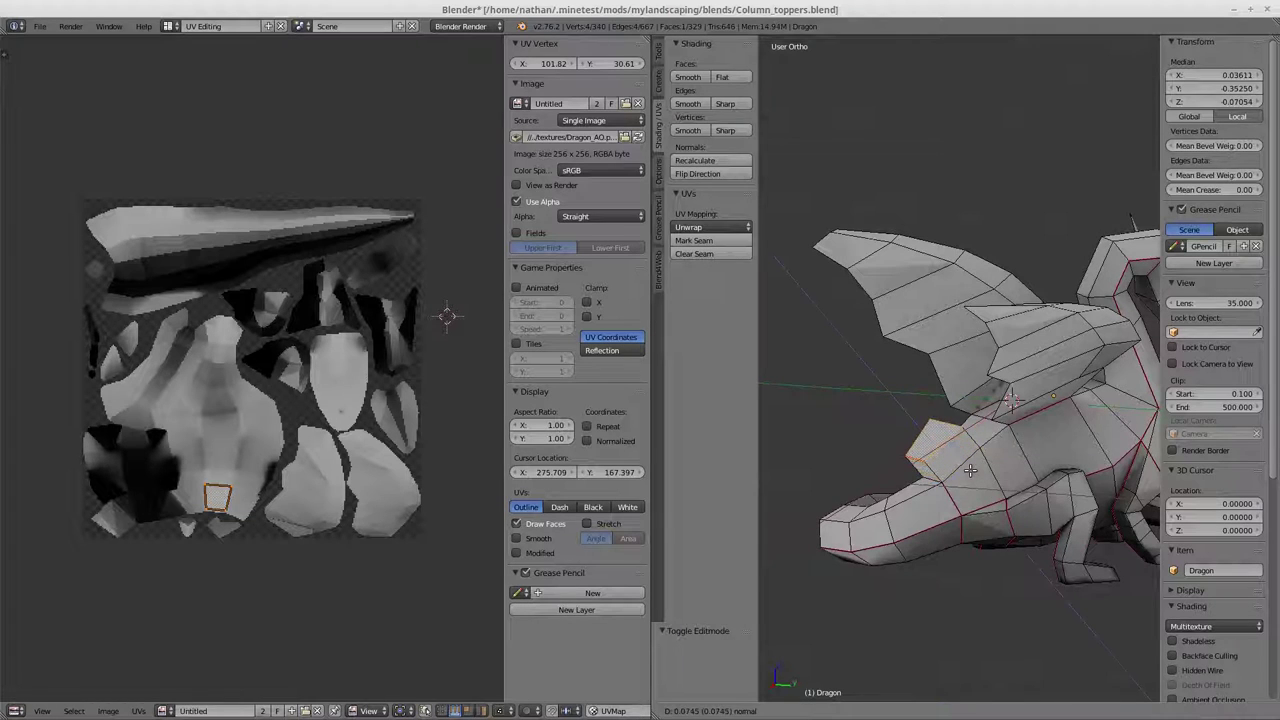
click(977, 470)
key(s)
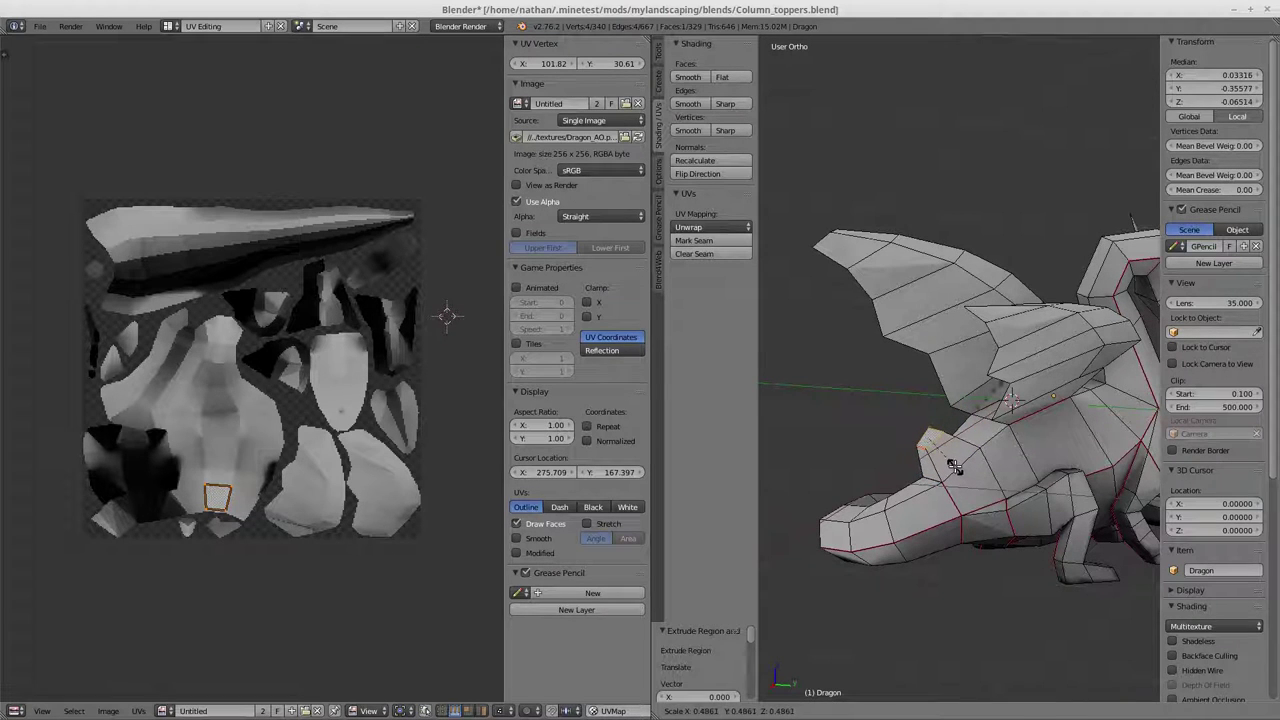
click(953, 452)
Step: Extrude another dragon face in place and scale it down
right_click(850, 508)
middle_drag(850, 508, 985, 560)
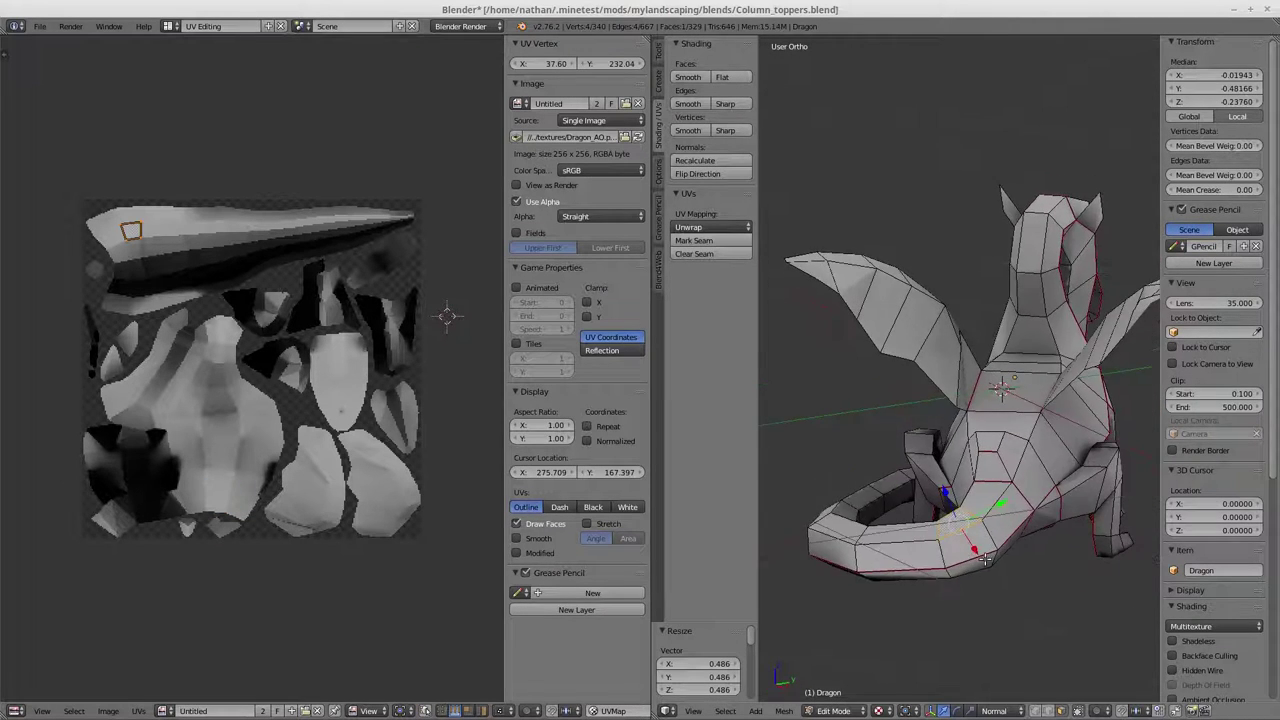
key(e)
right_click(985, 586)
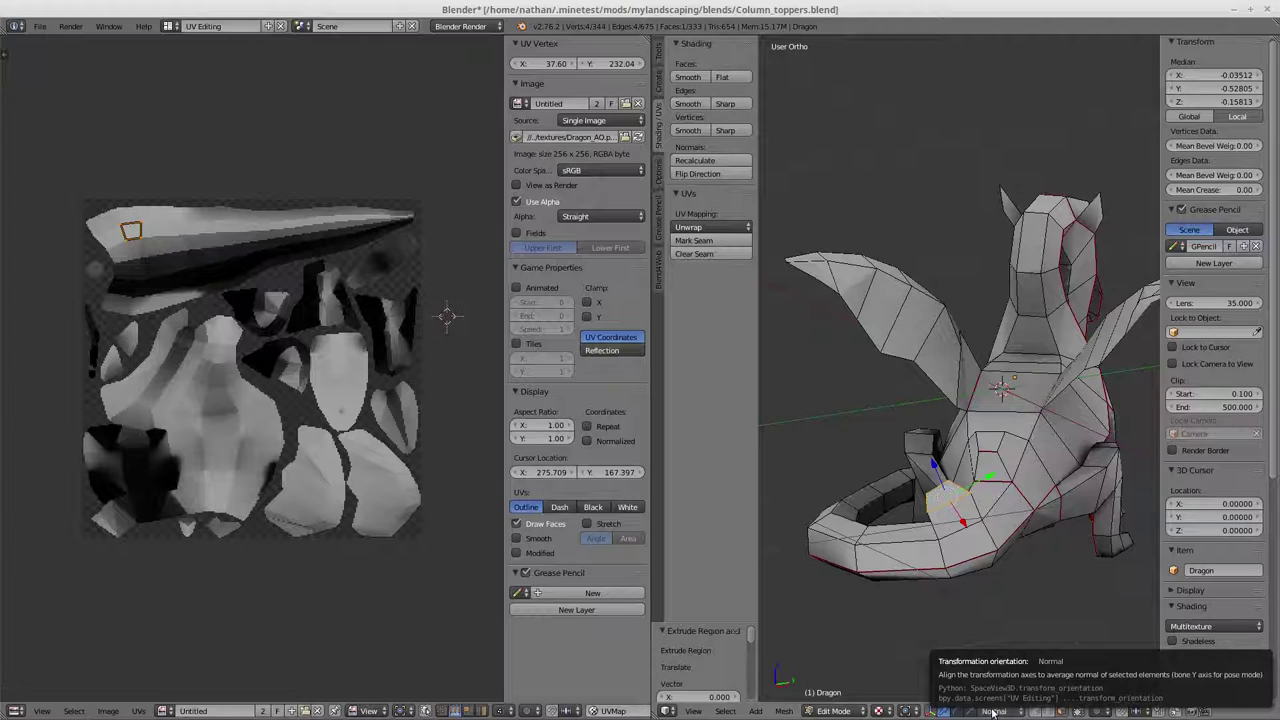
key(s)
click(899, 548)
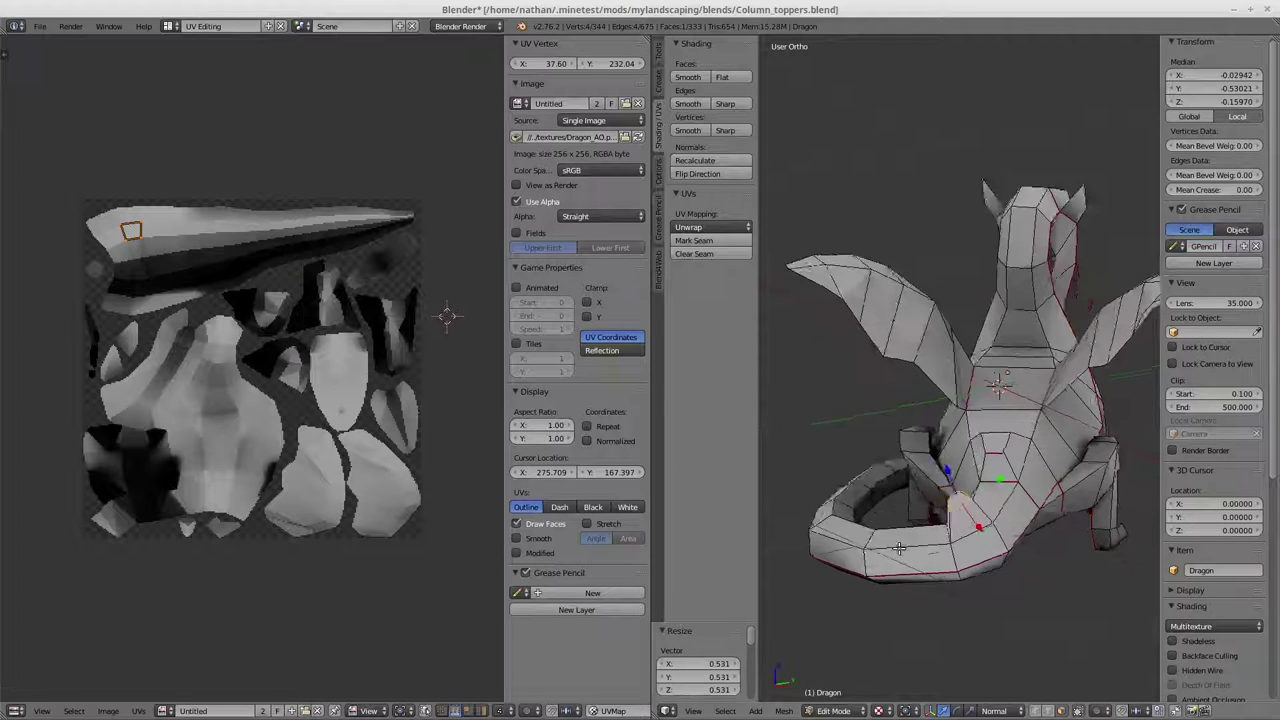
Step: Select a tail face and extrude it in place, zooming in closer to the tail
middle_drag(899, 548, 915, 555)
right_click(918, 557)
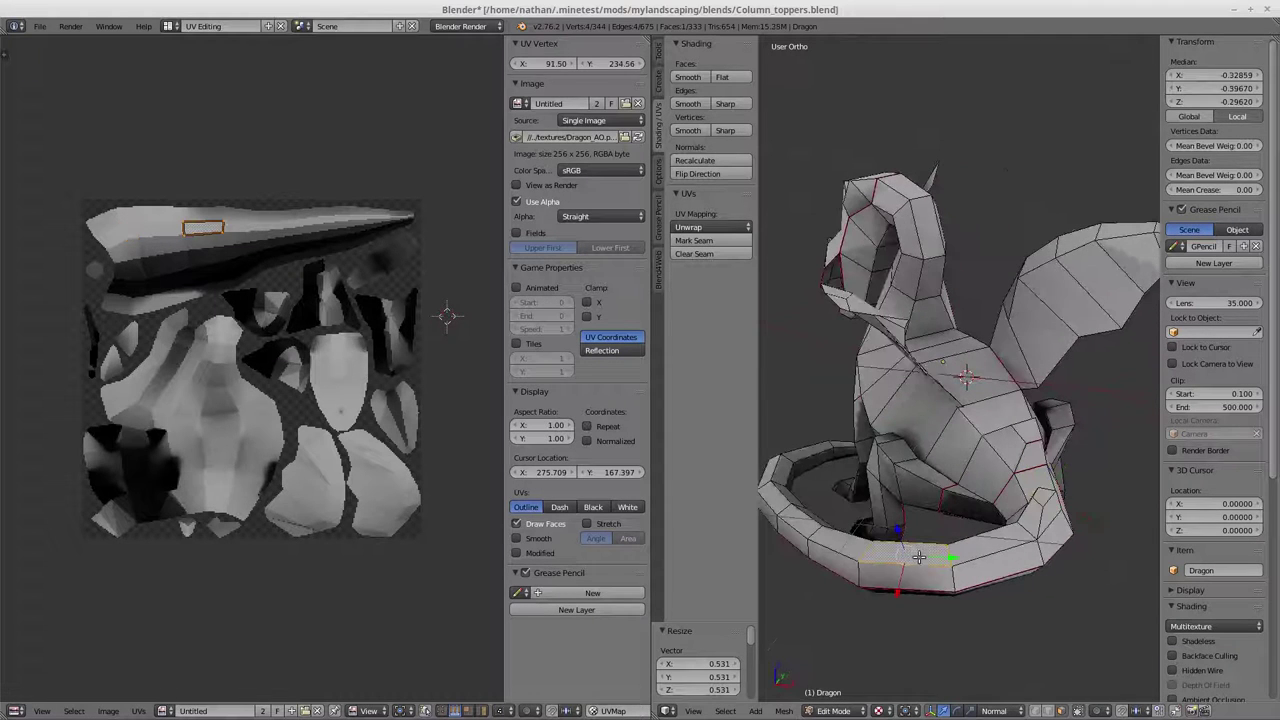
key(e)
right_click(962, 616)
scroll(962, 616, up, 2)
middle_drag(962, 616, 970, 515)
Step: Extrude the tail face along its normal into a block, move it, and select all
key(e)
click(1088, 534)
key(g)
click(968, 508)
key(a)
key(a)
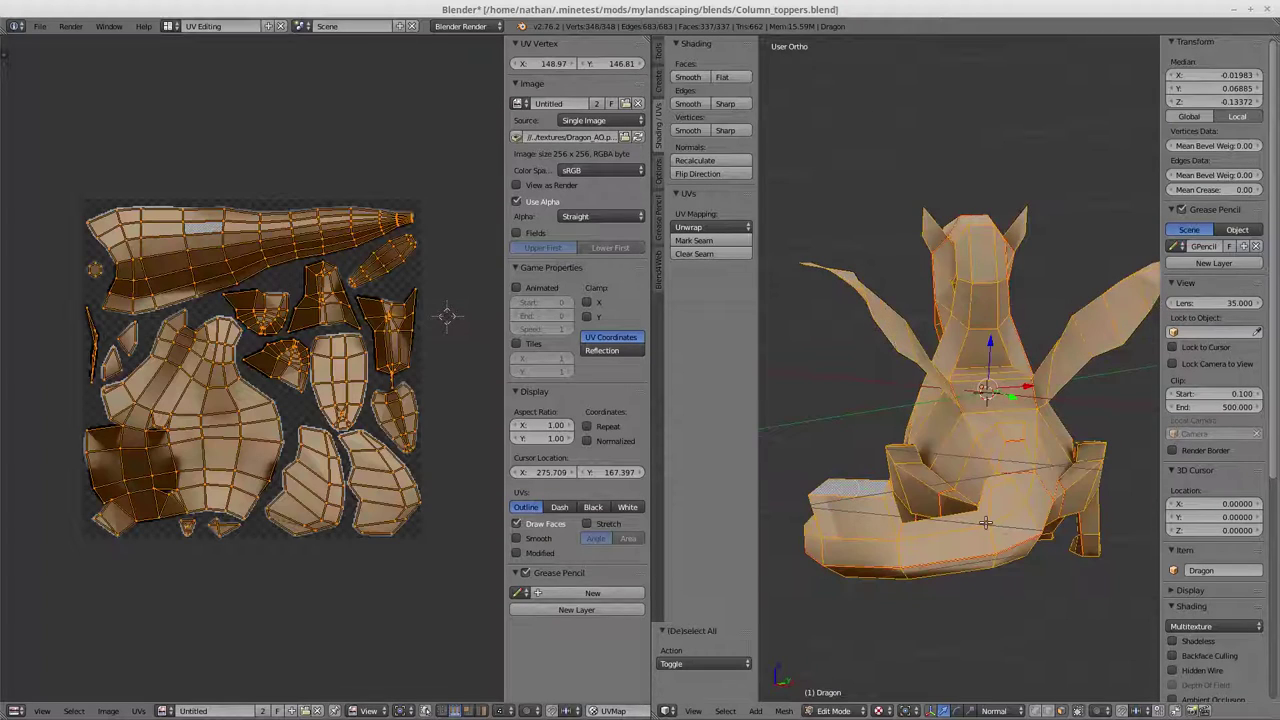
Step: Select the block's top, front and far-end faces
scroll(855, 541, up, 1)
middle_drag(860, 552, 900, 528)
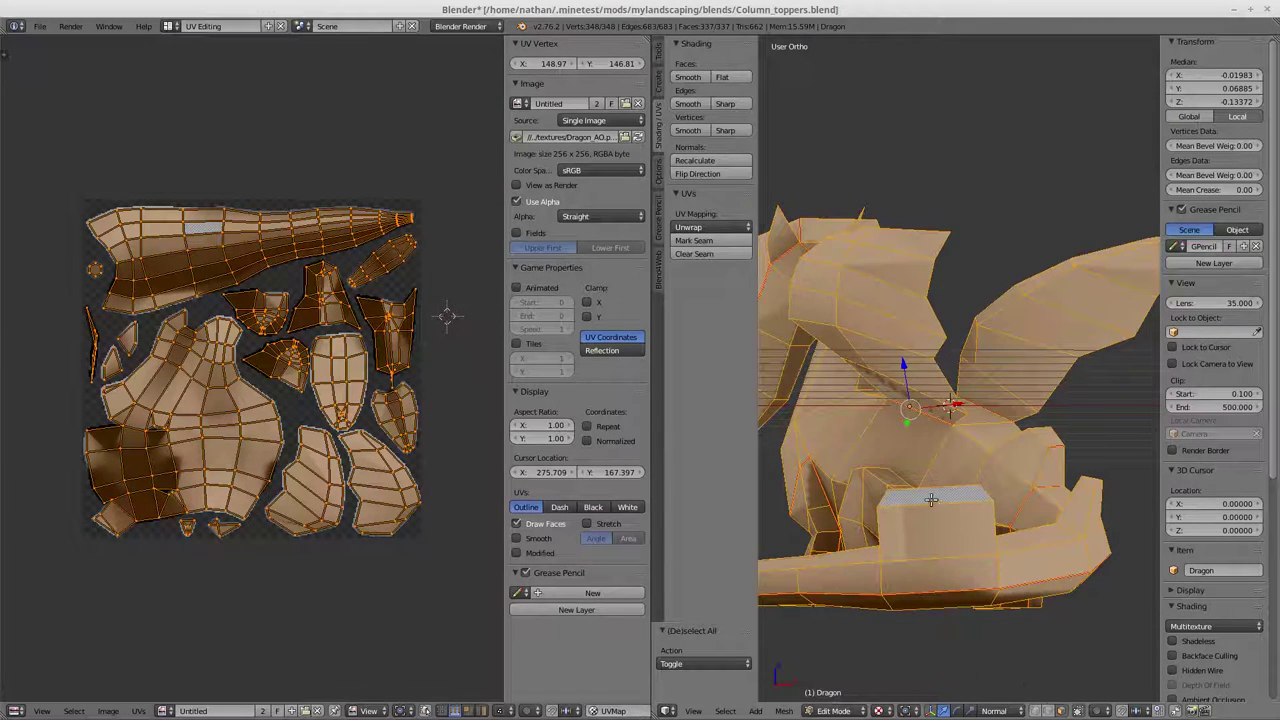
right_click(931, 499)
shift+right_click(931, 532)
middle_drag(931, 532, 835, 561)
shift+right_click(858, 548)
Step: Add one more face to the selection and zoom in on it
shift+right_click(812, 480)
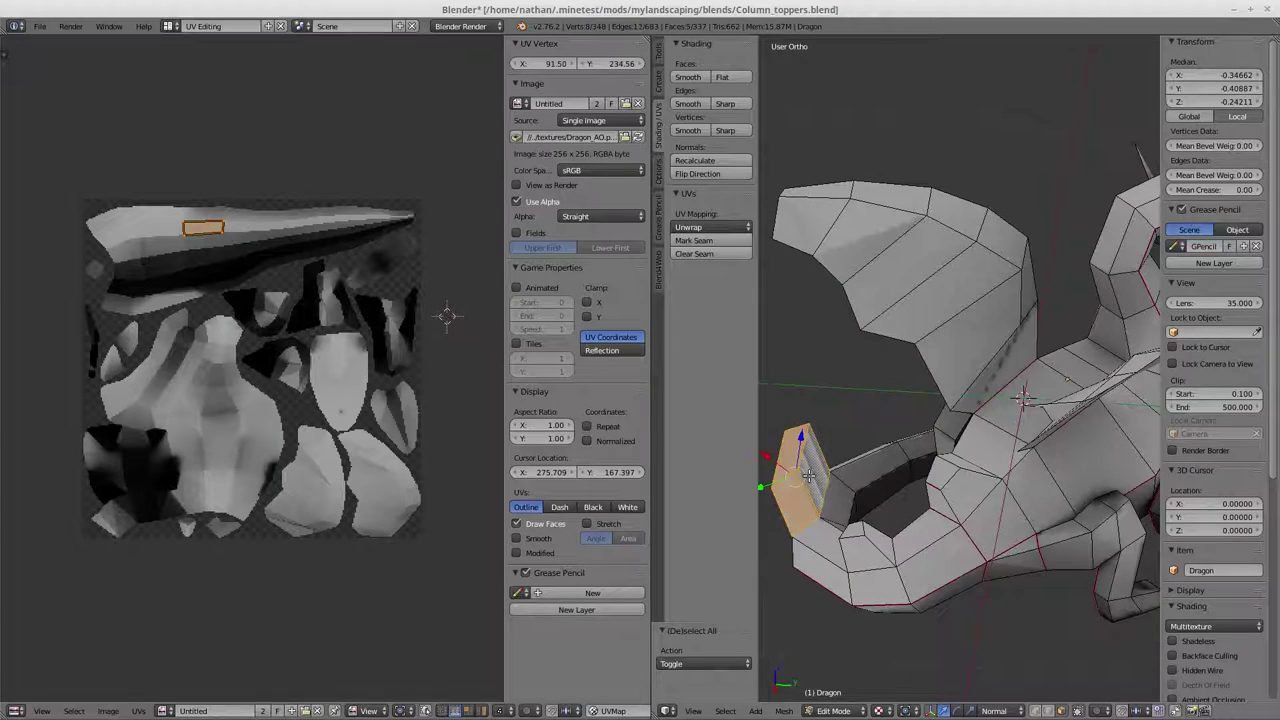
scroll(148, 302, up, 5)
shift+scroll(148, 302, up, 6)
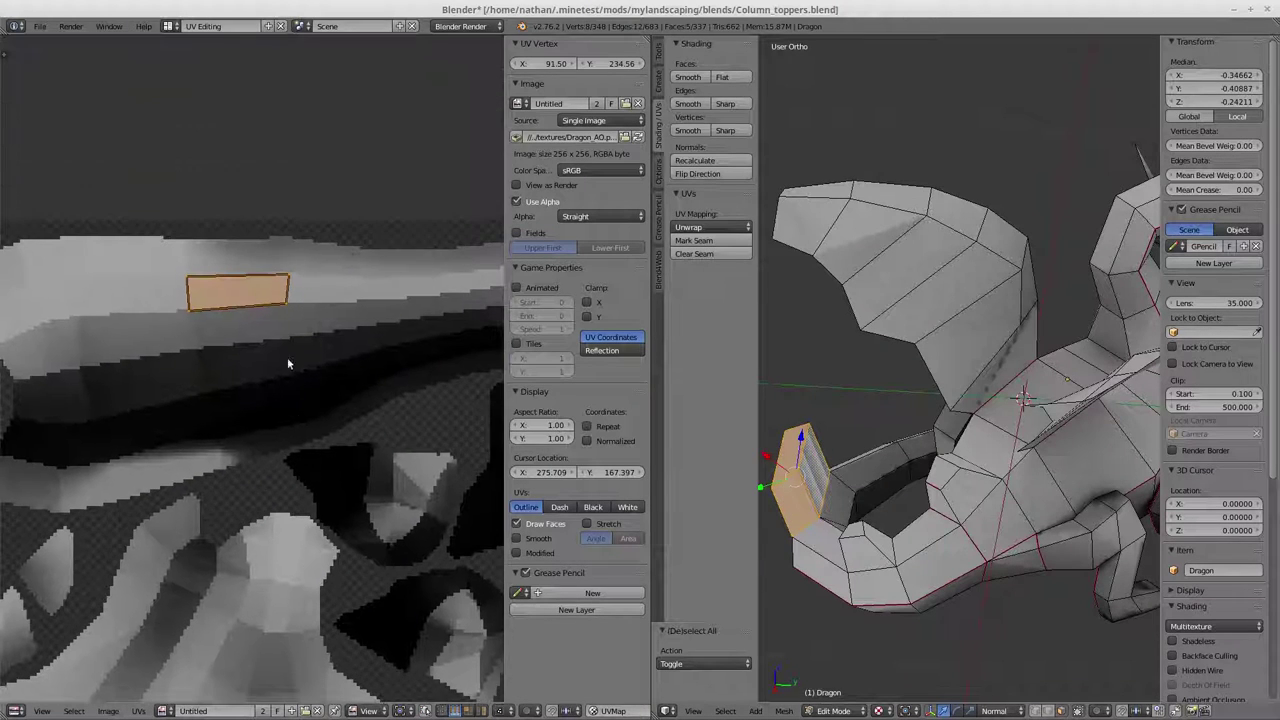
middle_drag(801, 478, 880, 554)
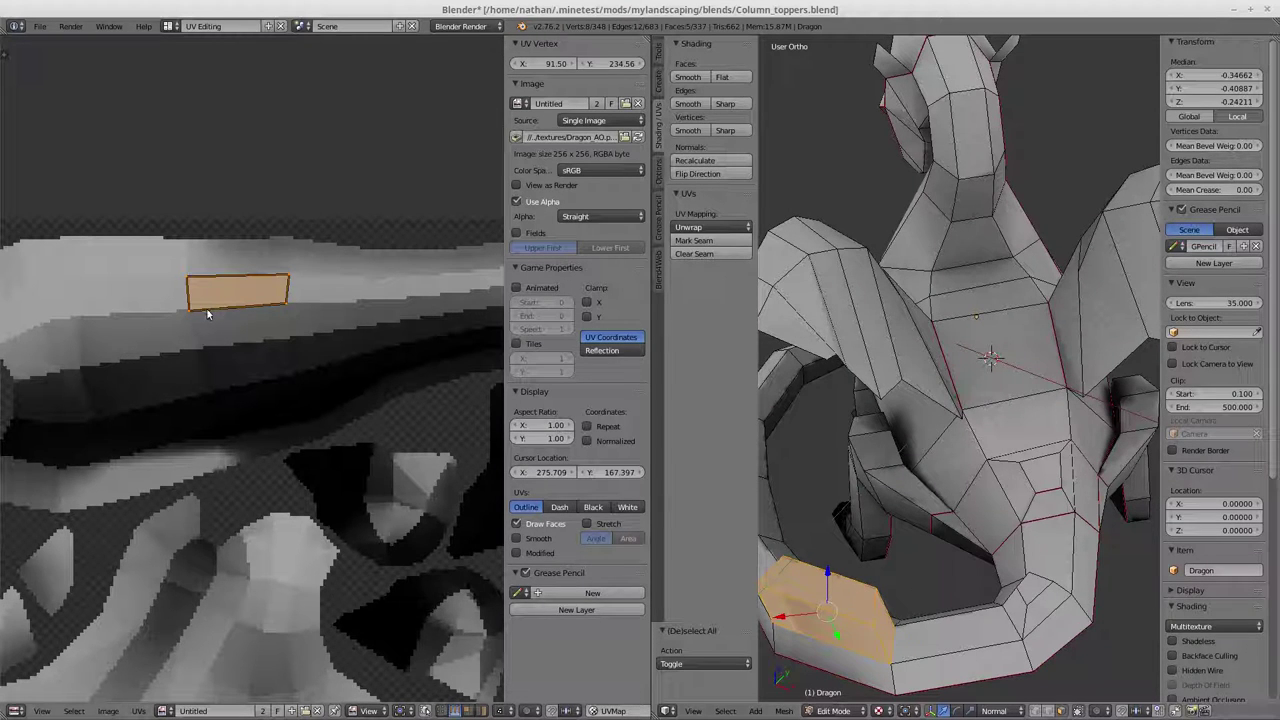
middle_drag(900, 600, 911, 573)
scroll(950, 600, up, 3)
Step: Deselect everything and start picking the stray block faces around the dragon's head
key(a)
right_click(958, 543)
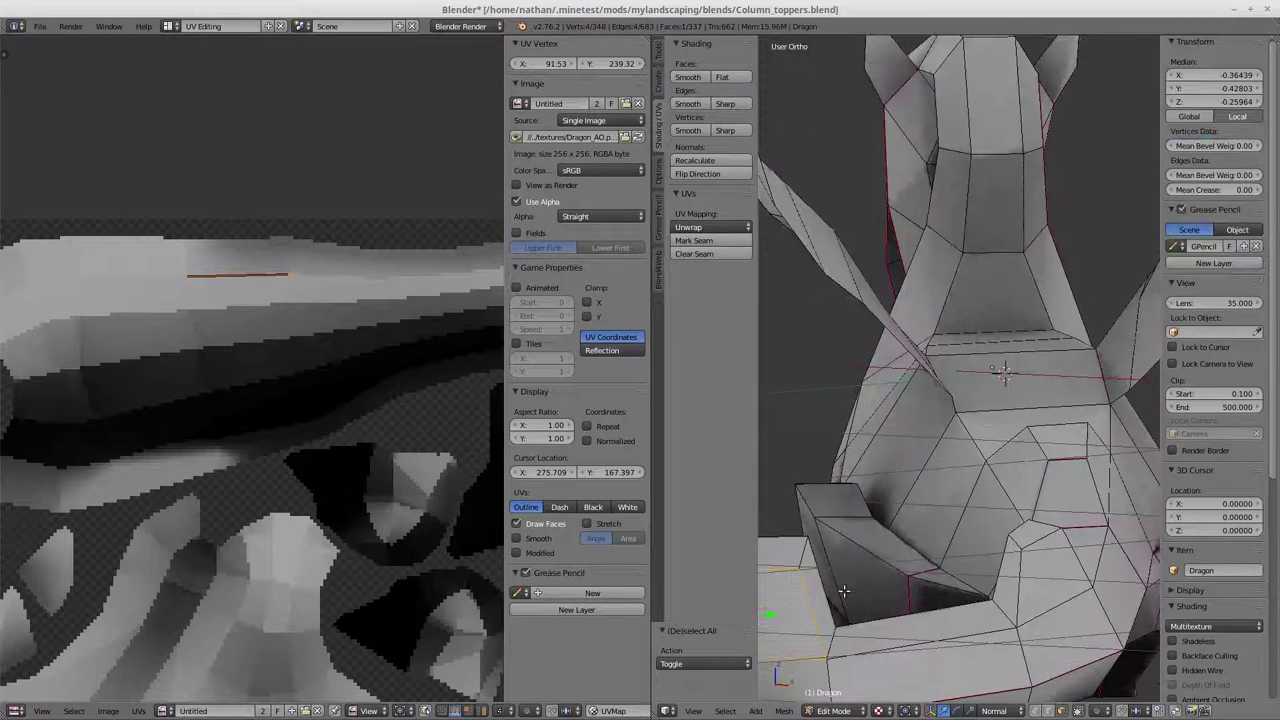
shift+right_click(816, 597)
middle_drag(816, 597, 958, 583)
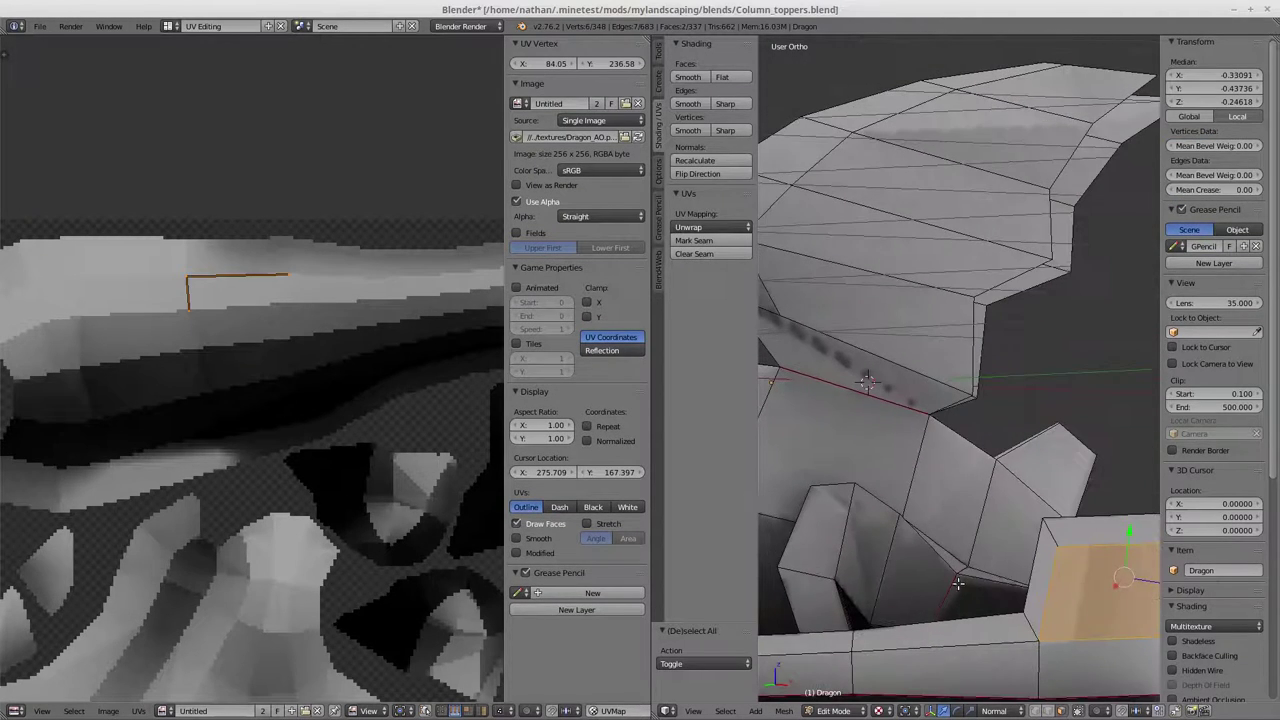
shift+right_click(1036, 581)
middle_drag(1036, 581, 826, 628)
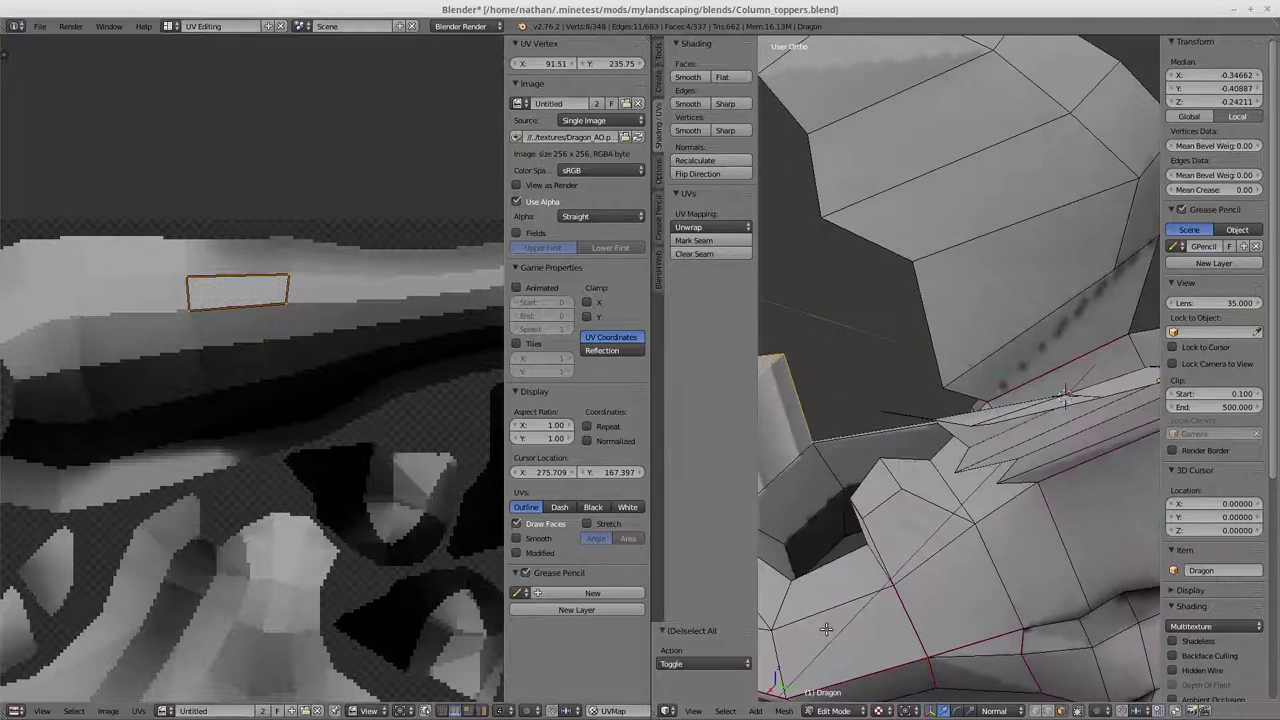
shift+right_click(771, 459)
middle_drag(771, 459, 830, 588)
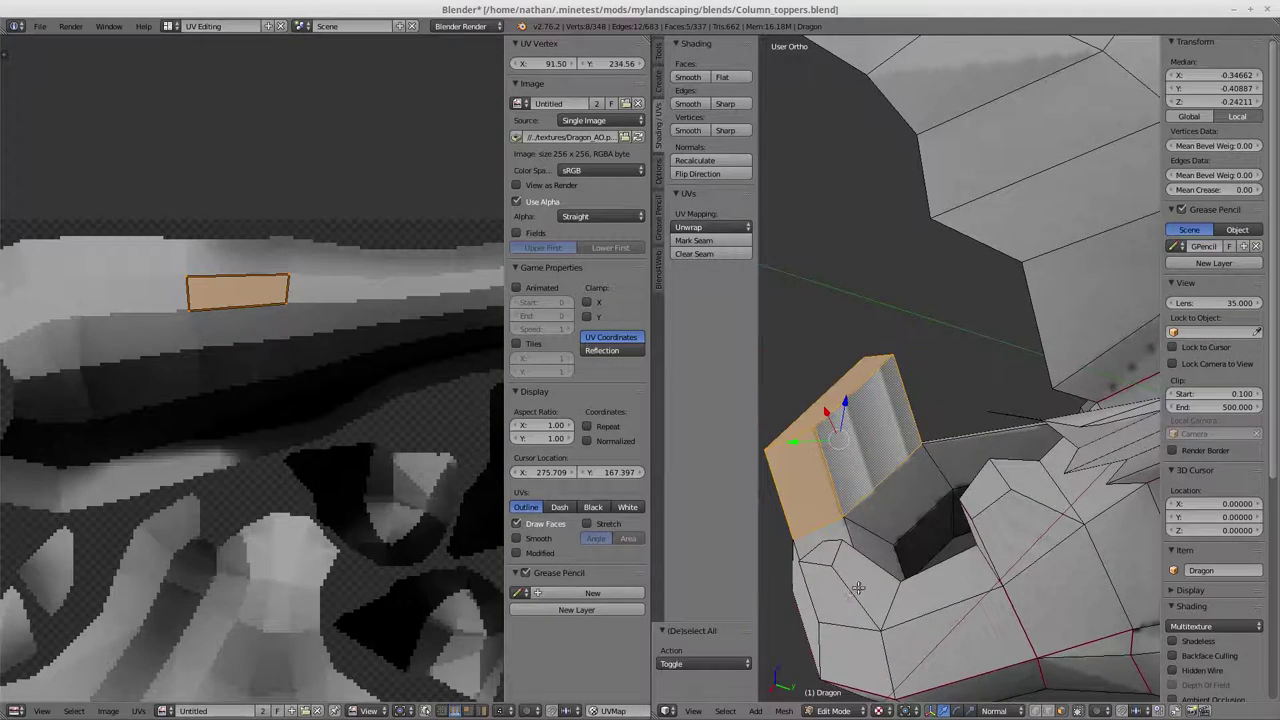
shift+right_click(830, 588)
Step: Add the remaining block faces around the head to the selection
shift+right_click(826, 553)
shift+right_click(1015, 520)
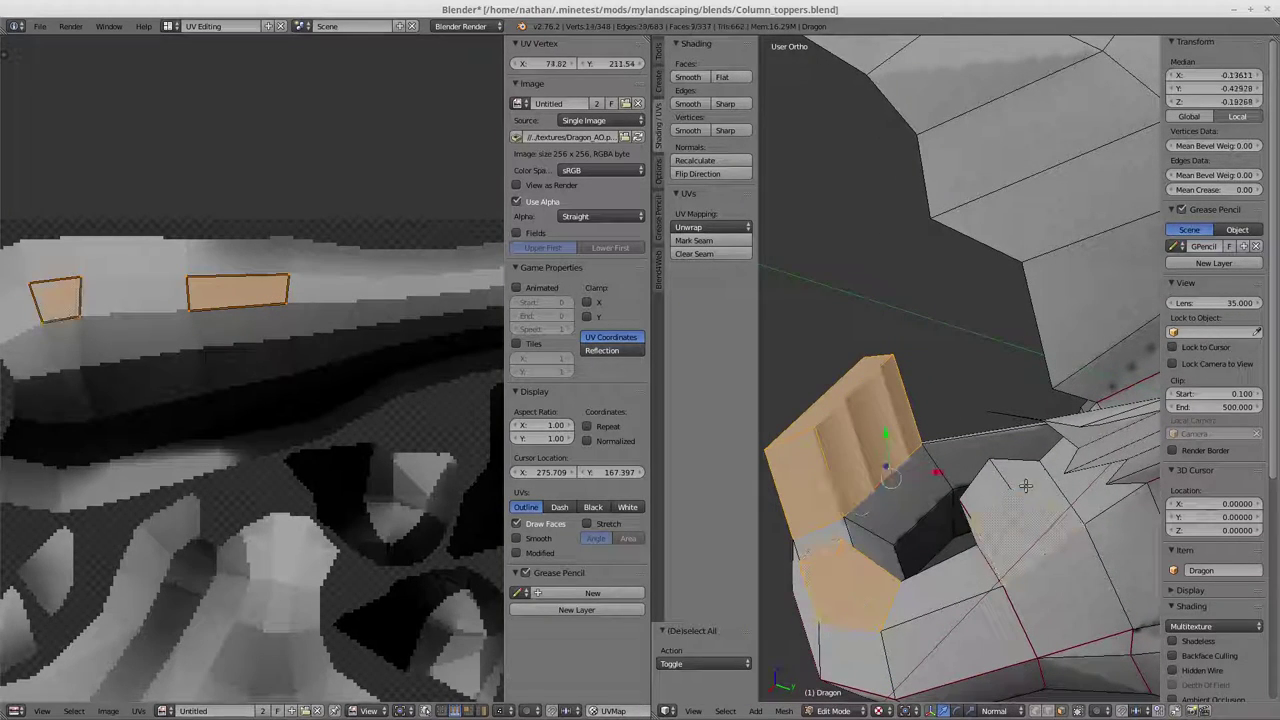
middle_drag(1015, 520, 1090, 548)
shift+right_click(1091, 551)
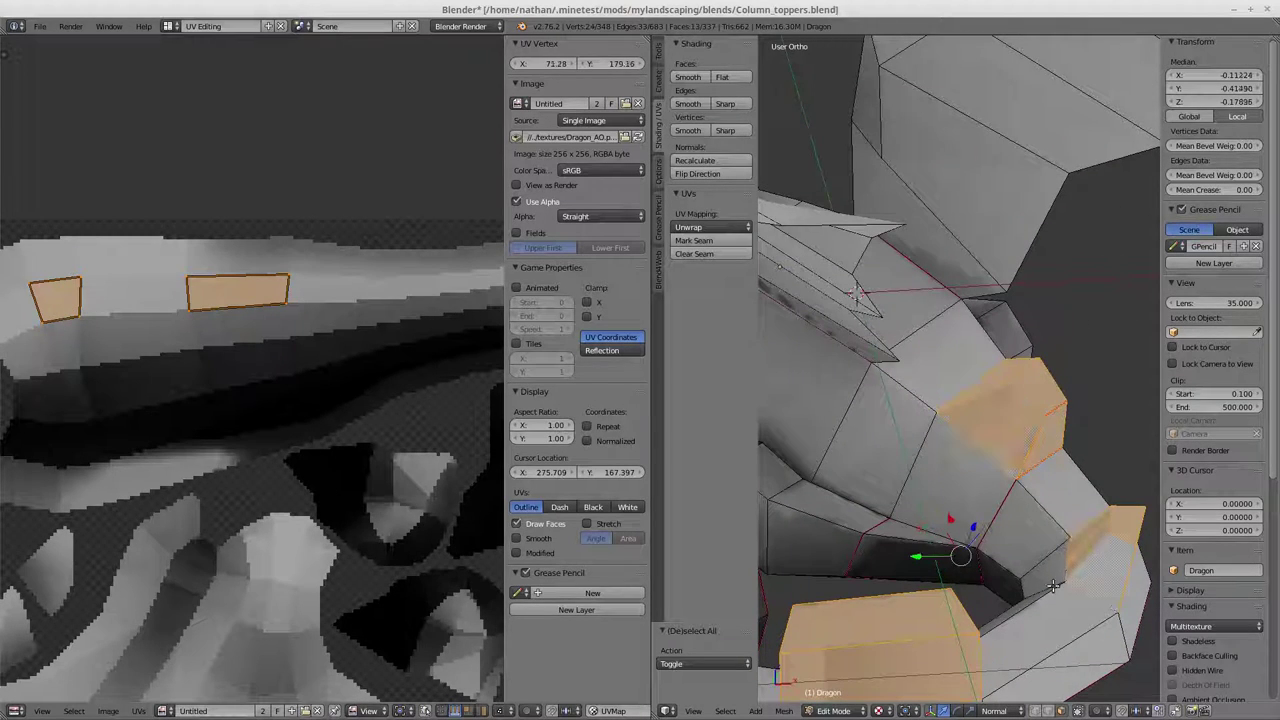
scroll(317, 332, down, 3)
scroll(281, 360, down, 2)
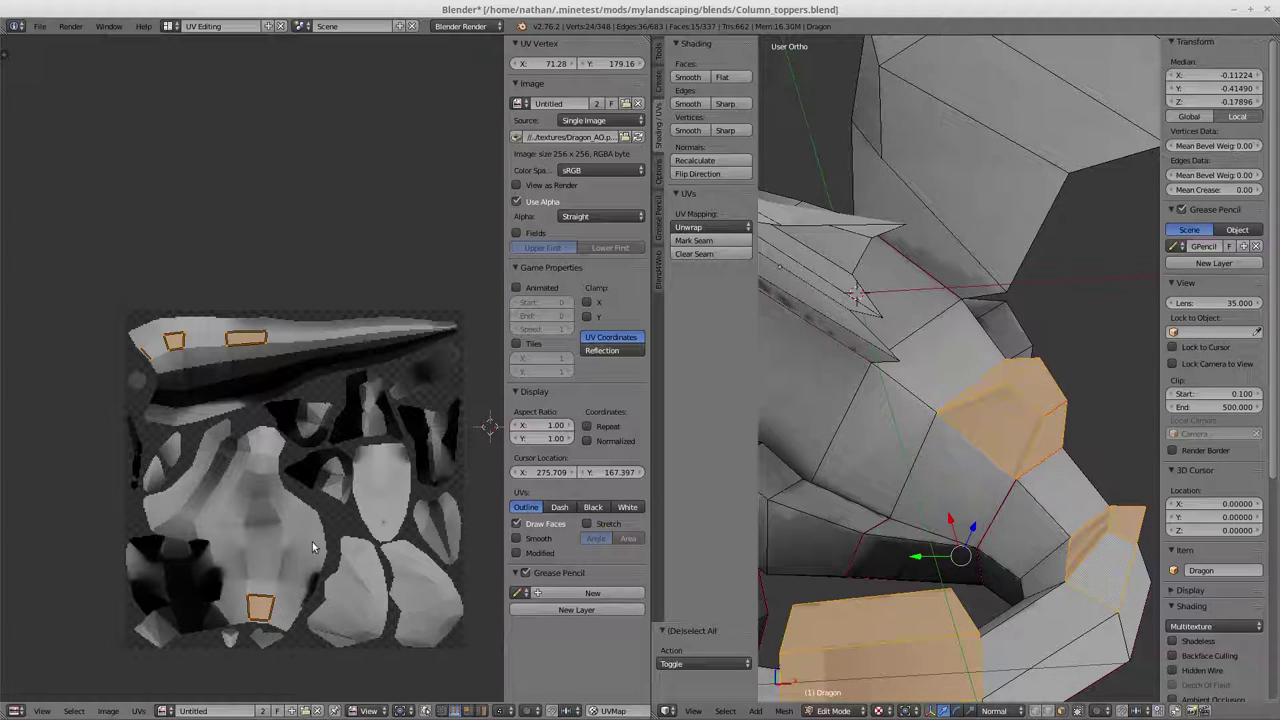
mouse_move(963, 485)
middle_down()
mouse_move(940, 488)
mouse_move(966, 489)
middle_up()
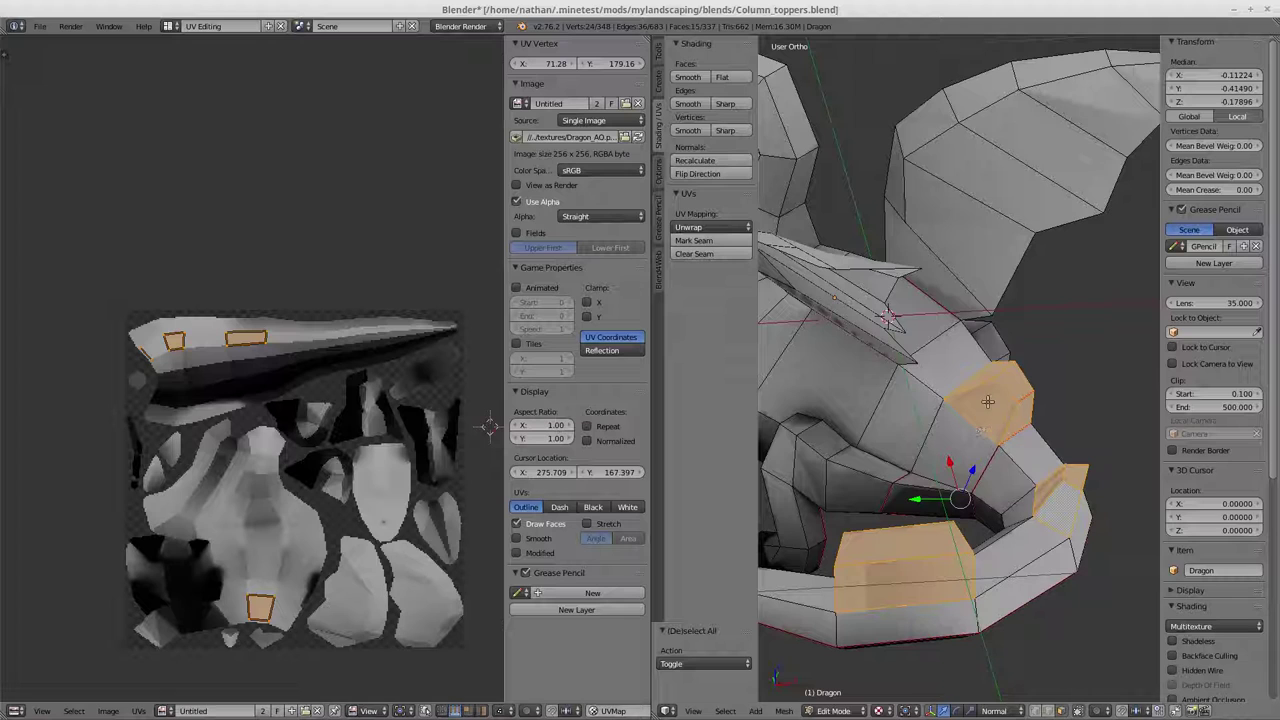
Step: Unwrap the selected block faces into islands over the Dragon_AO texture, then select one stray face
key(u)
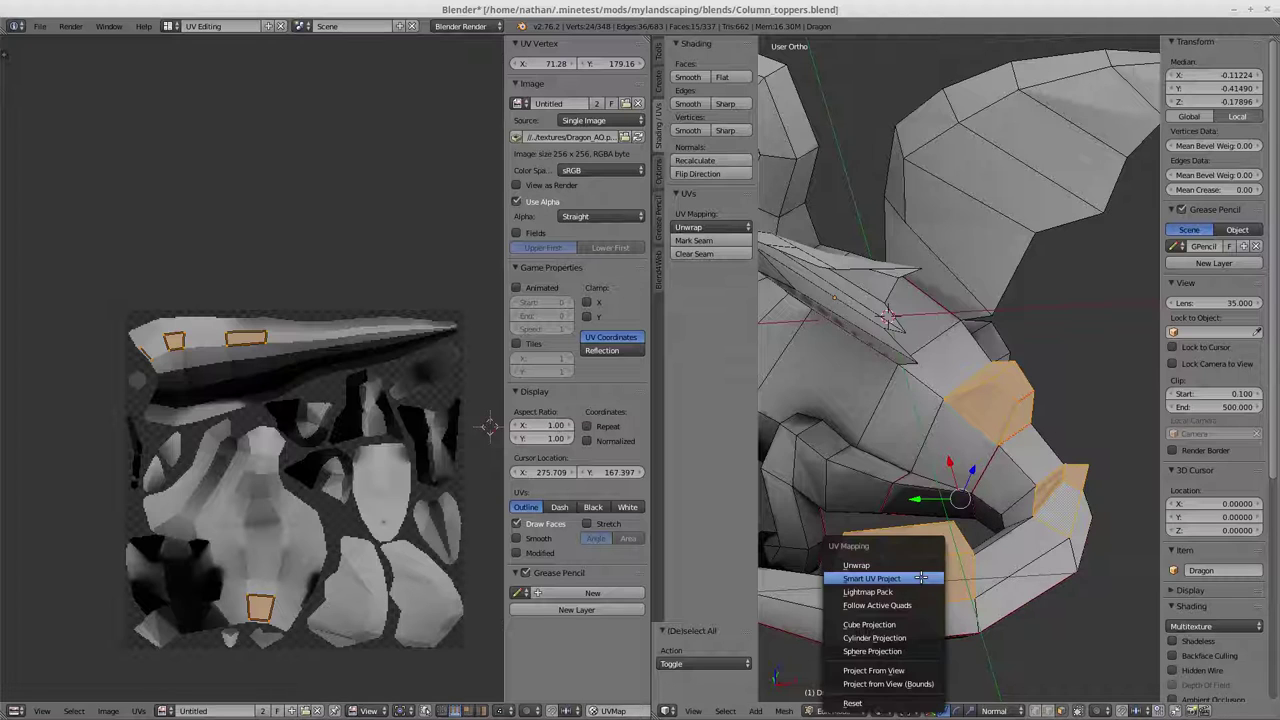
click(857, 565)
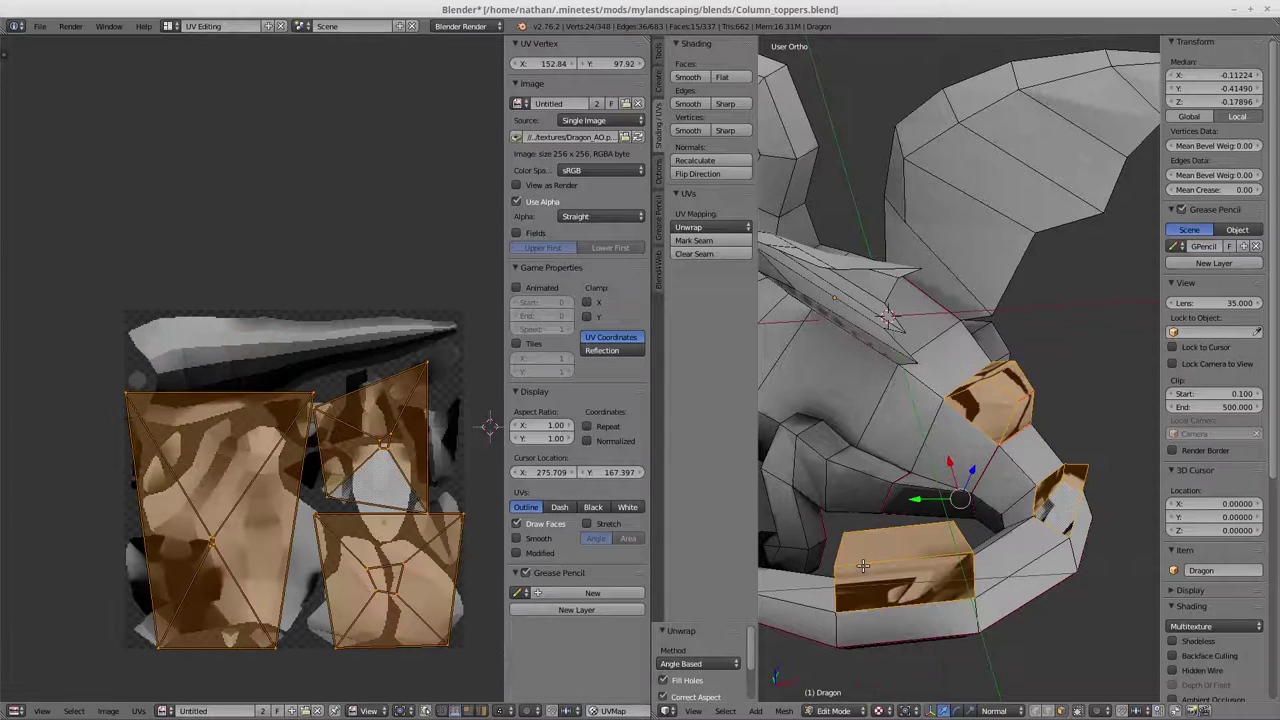
scroll(451, 582, up, 3)
scroll(451, 582, down, 1)
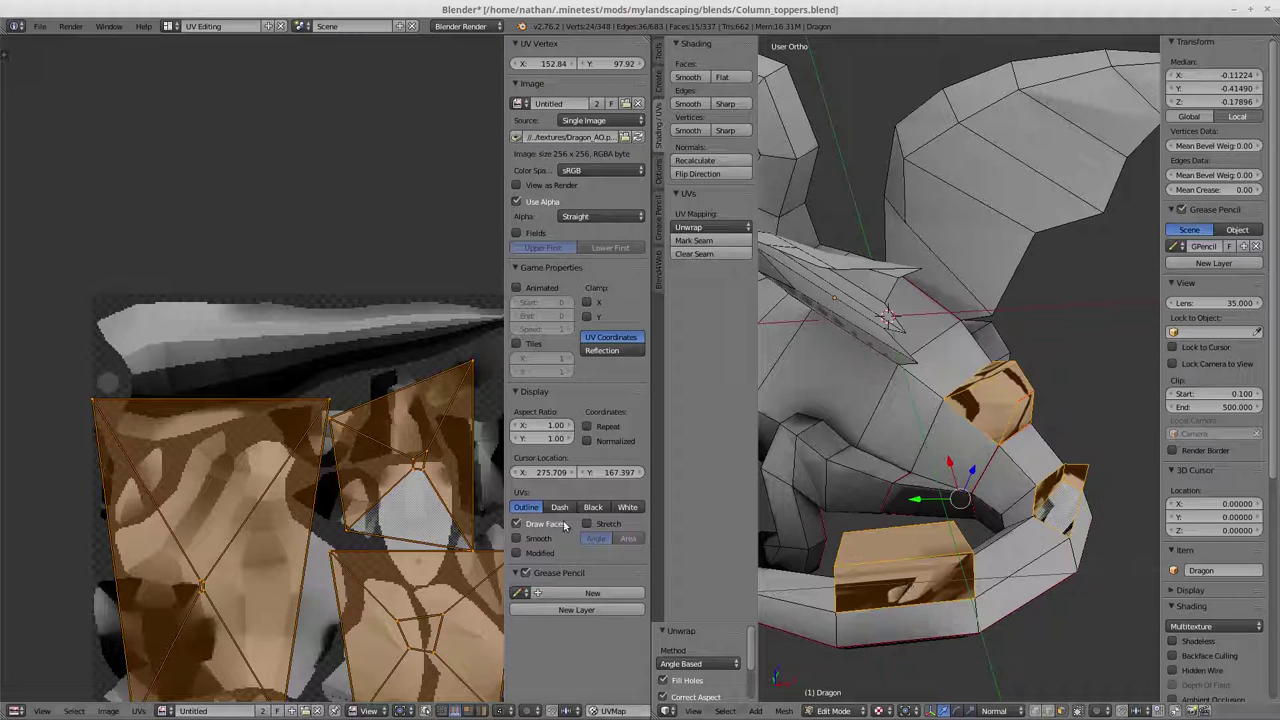
scroll(365, 508, down, 1)
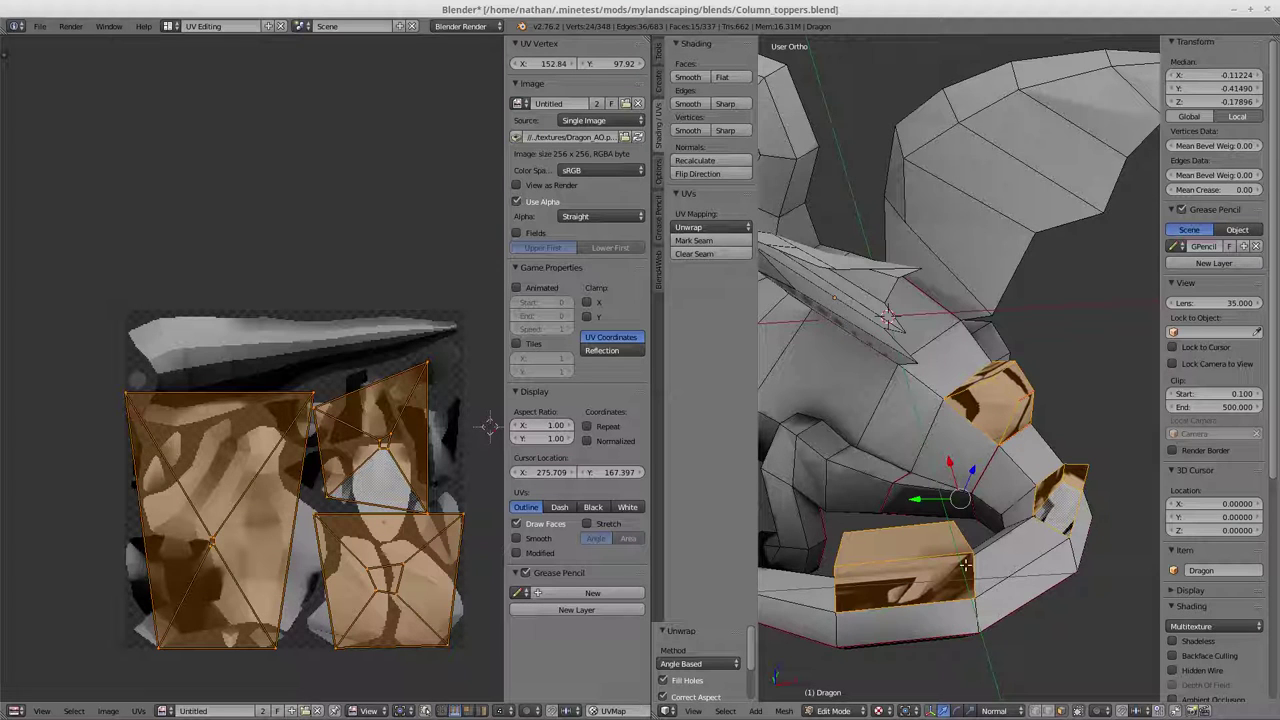
right_click(1050, 500)
Step: Mark a seam on two edges of the stray face
scroll(1066, 582, up, 2)
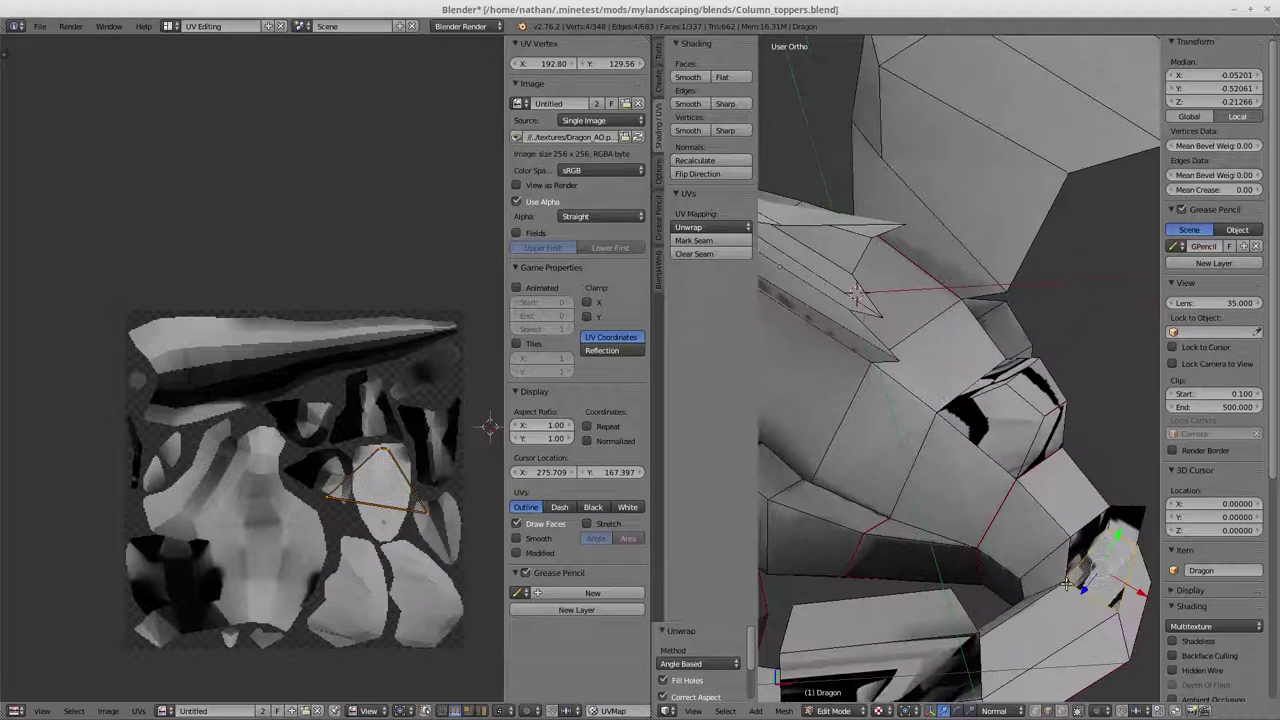
right_click(1117, 527)
drag(1110, 517, 1112, 562)
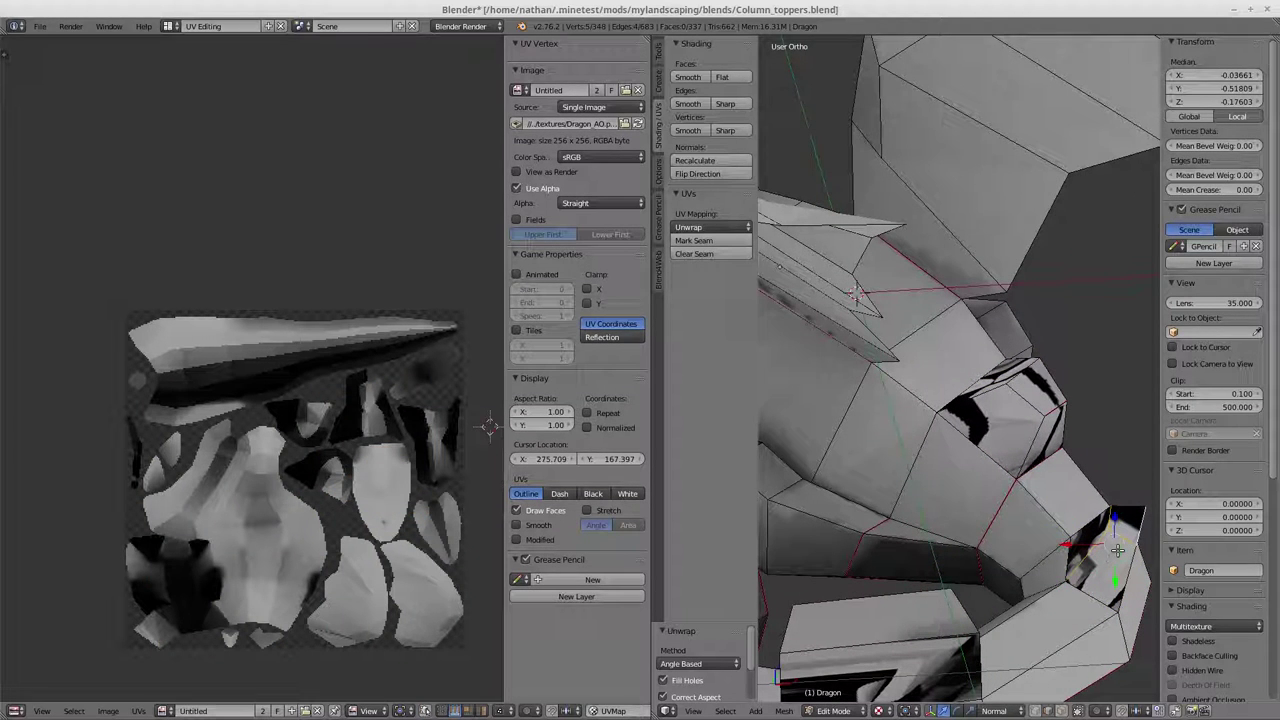
key(ctrl+e)
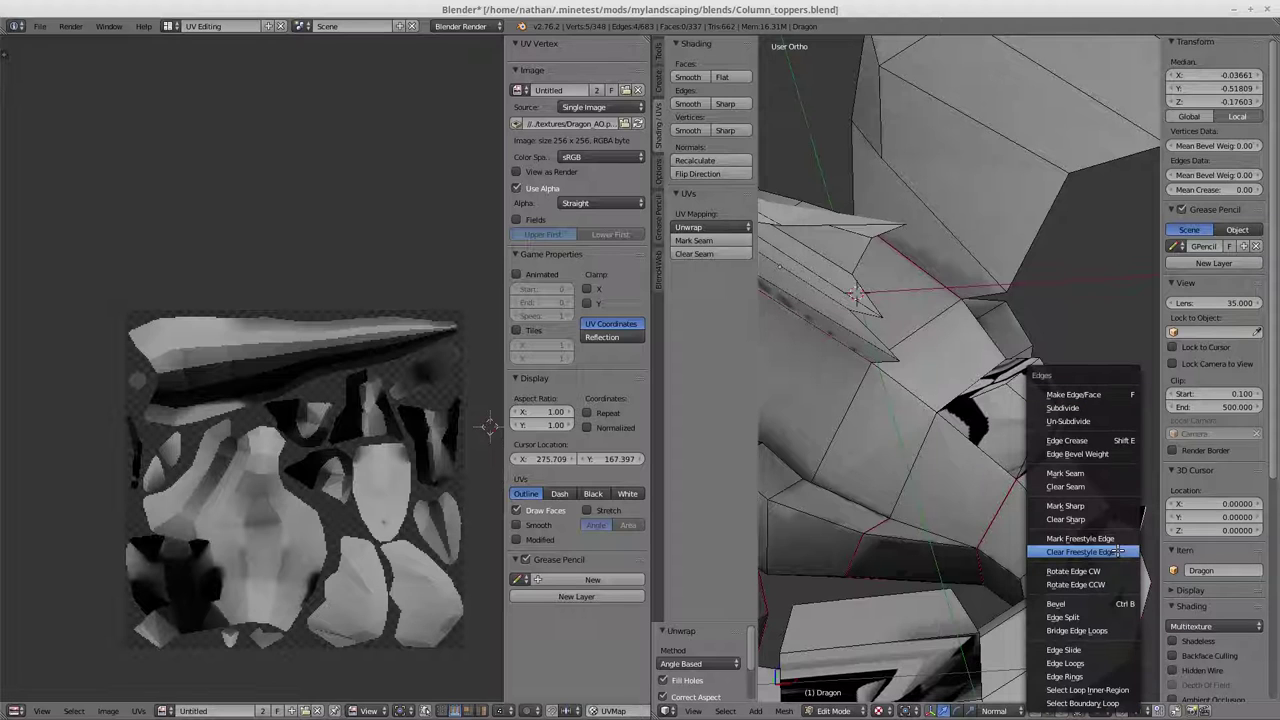
click(1098, 476)
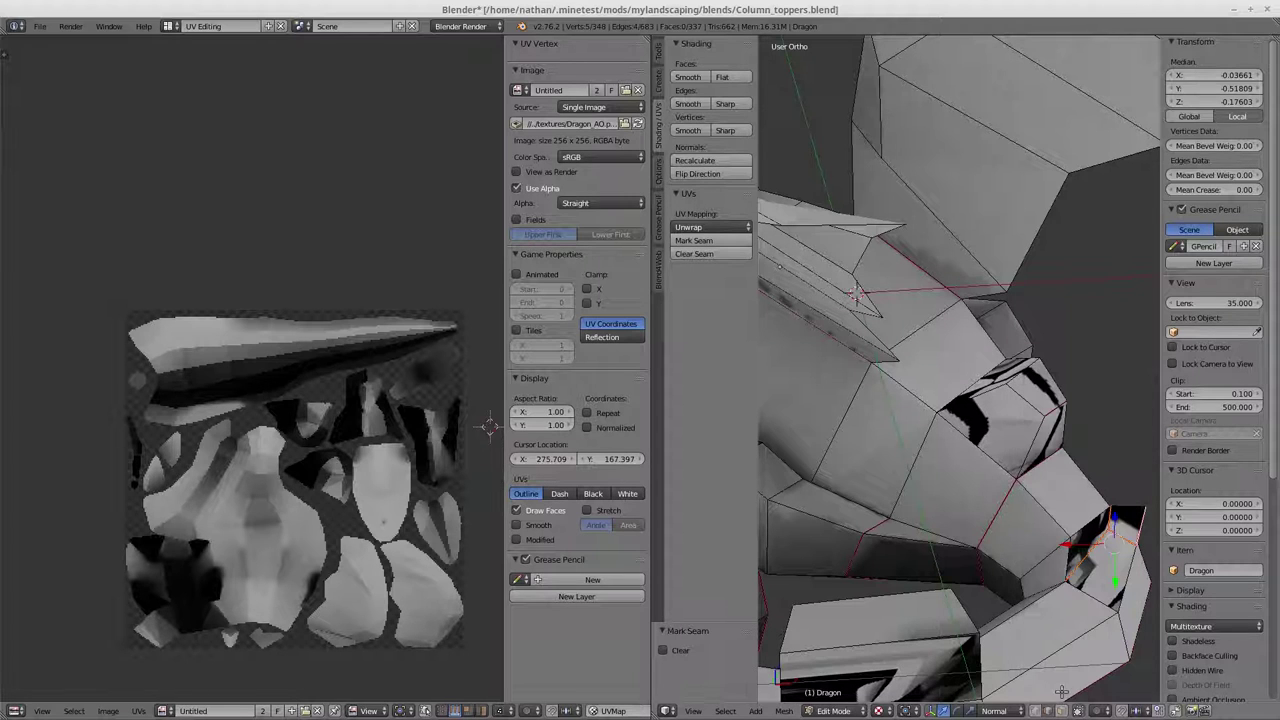
Step: Select the faces linked within the seam and add two neighbouring faces
key(l)
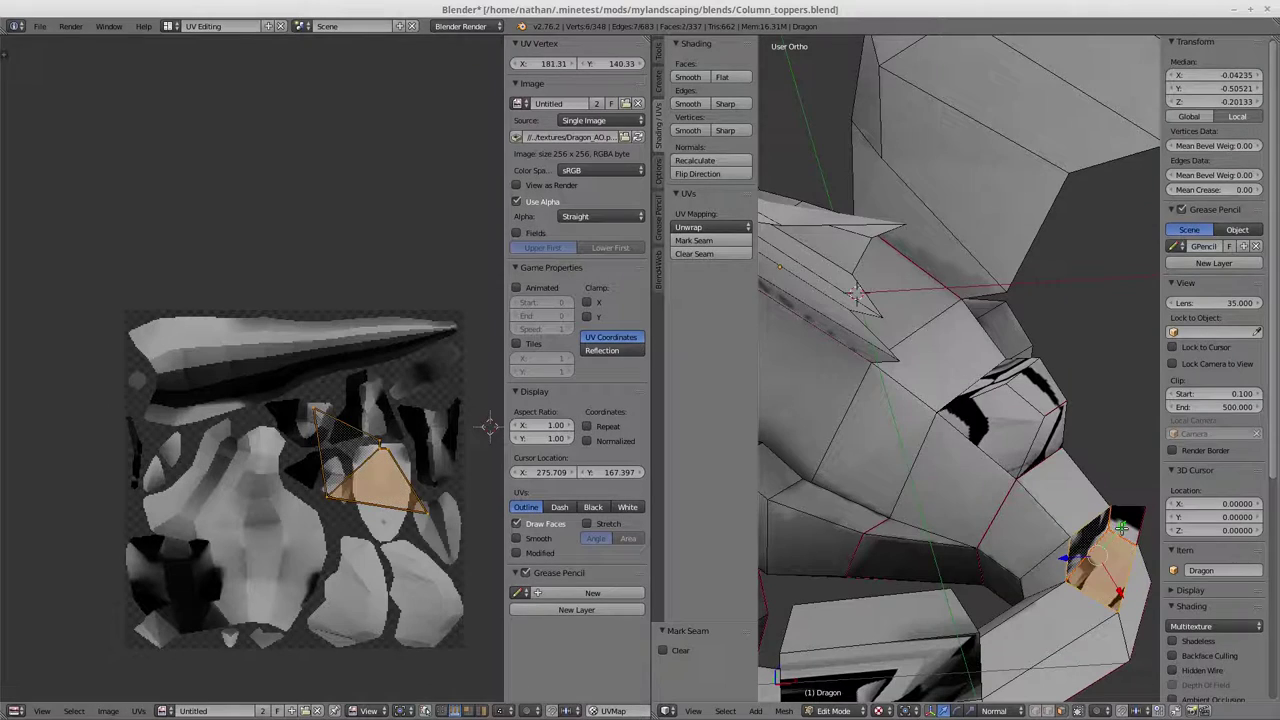
middle_drag(1121, 527, 991, 564)
shift+right_click(962, 620)
scroll(932, 625, up, 2)
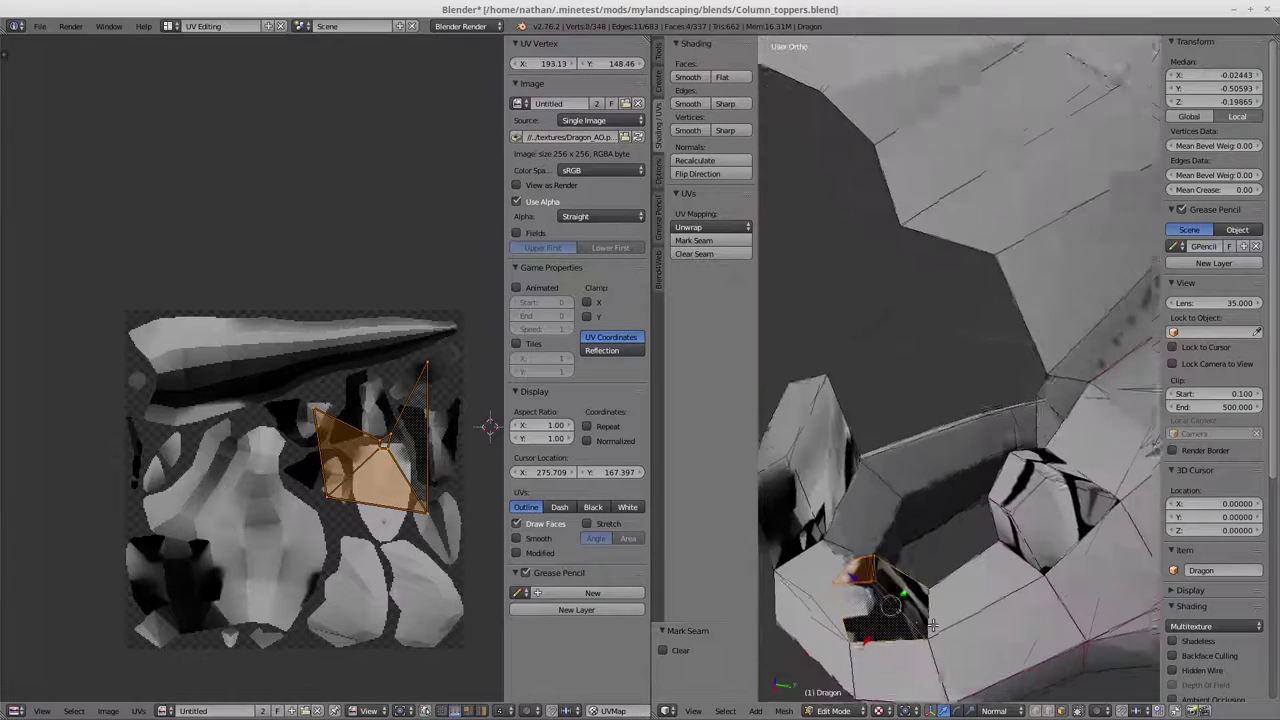
middle_drag(932, 625, 910, 595)
shift+right_click(910, 595)
Step: Unwrap the selected faces and scale the new UV island down to 0.228
key(u)
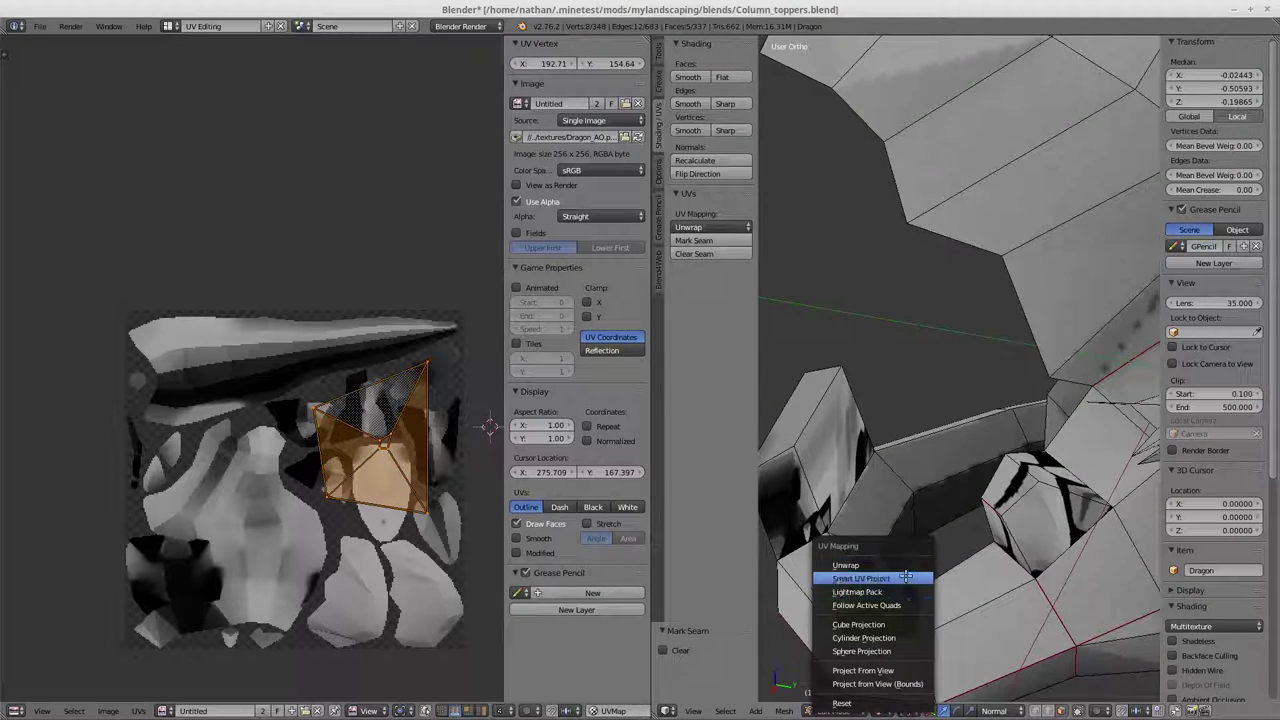
click(903, 566)
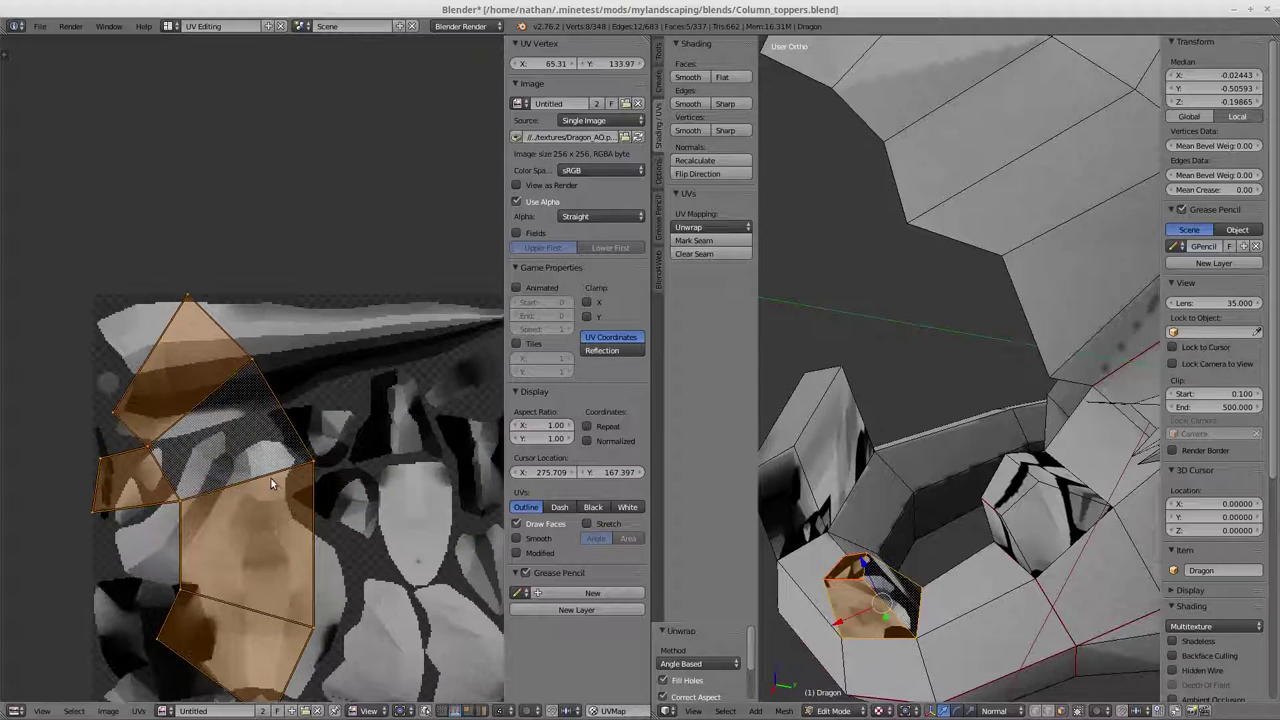
key(s)
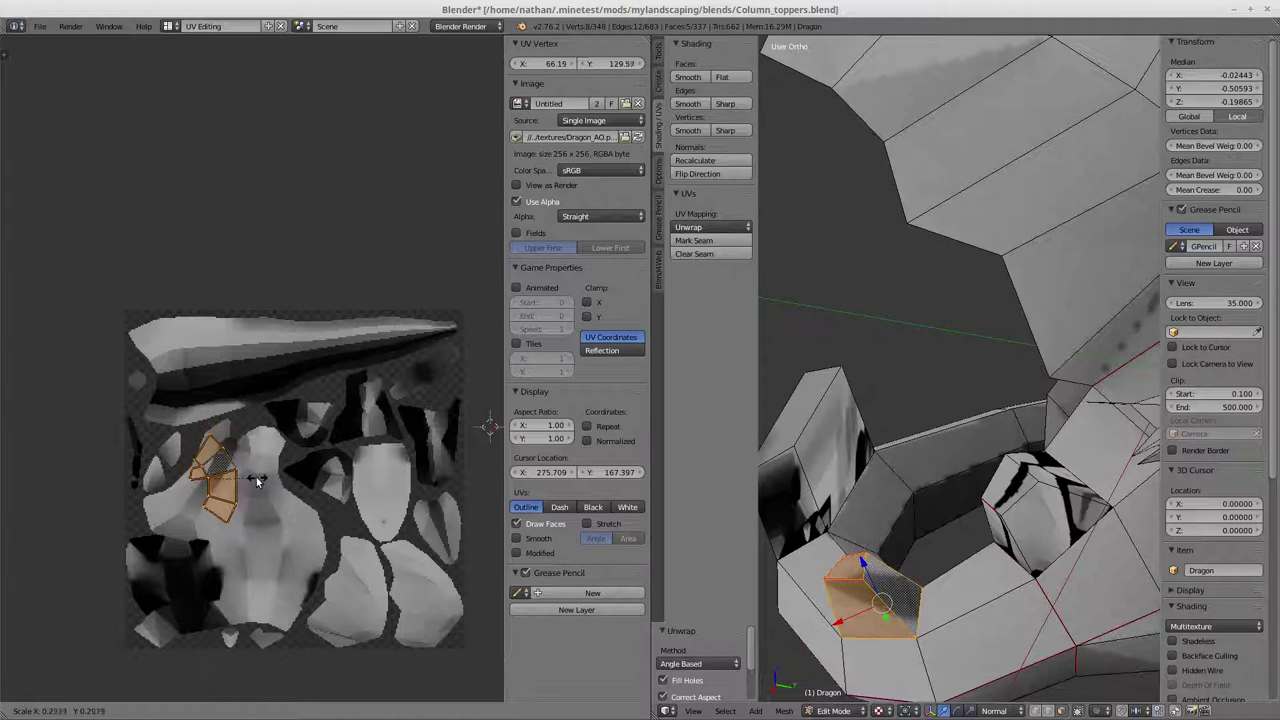
click(266, 491)
scroll(320, 460, up, 2)
scroll(338, 418, down, 2)
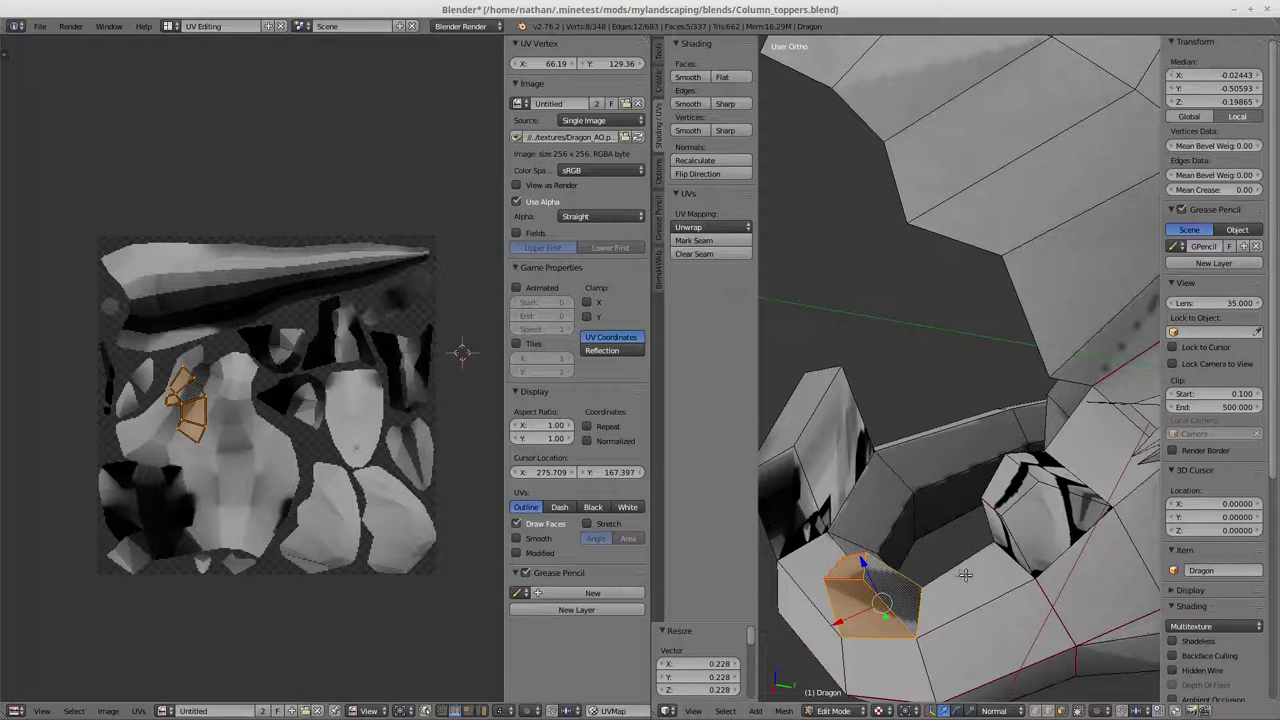
middle_drag(987, 567, 960, 518)
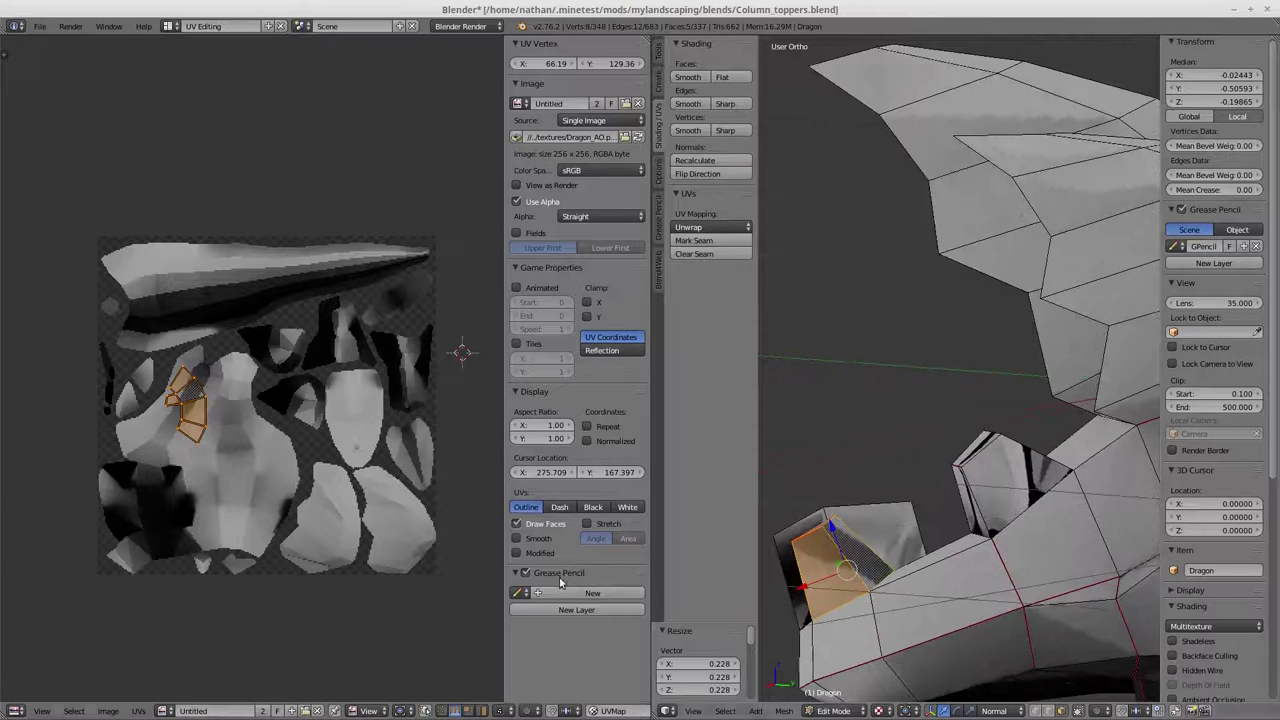
Step: Create a new blank 1024×1024 image, Untitled.001, for the UV editor
click(138, 710)
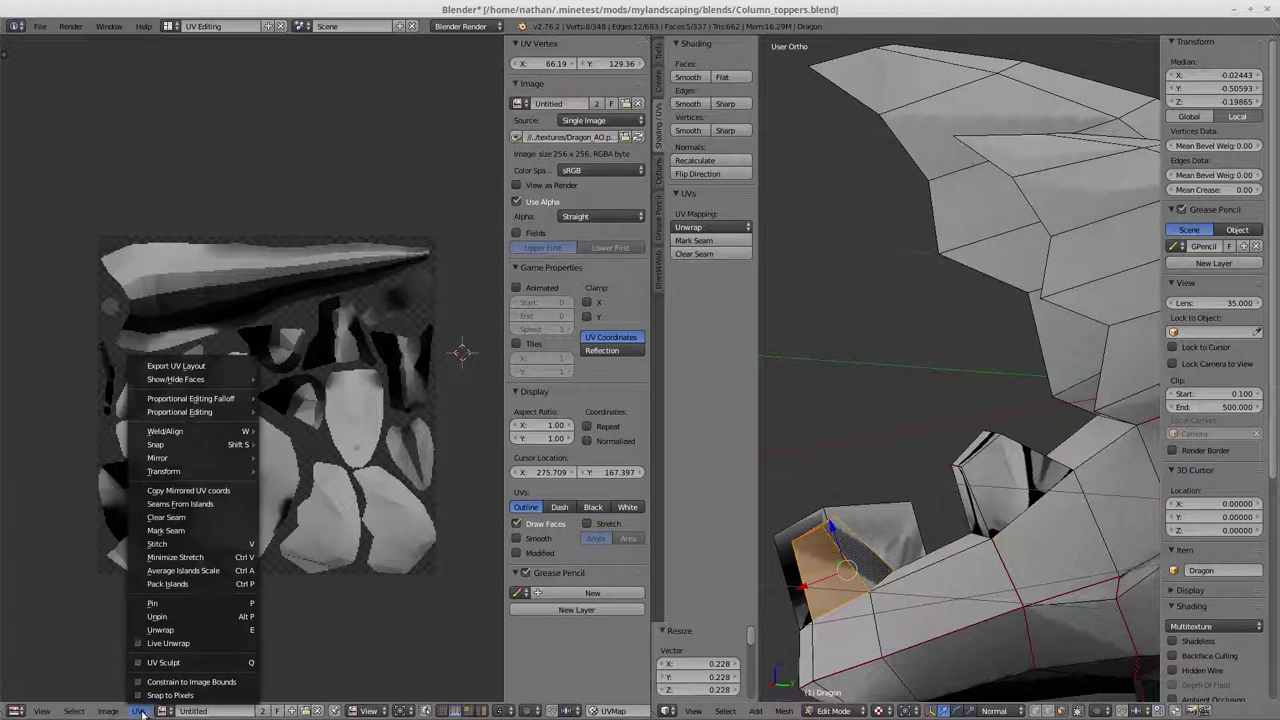
click(289, 709)
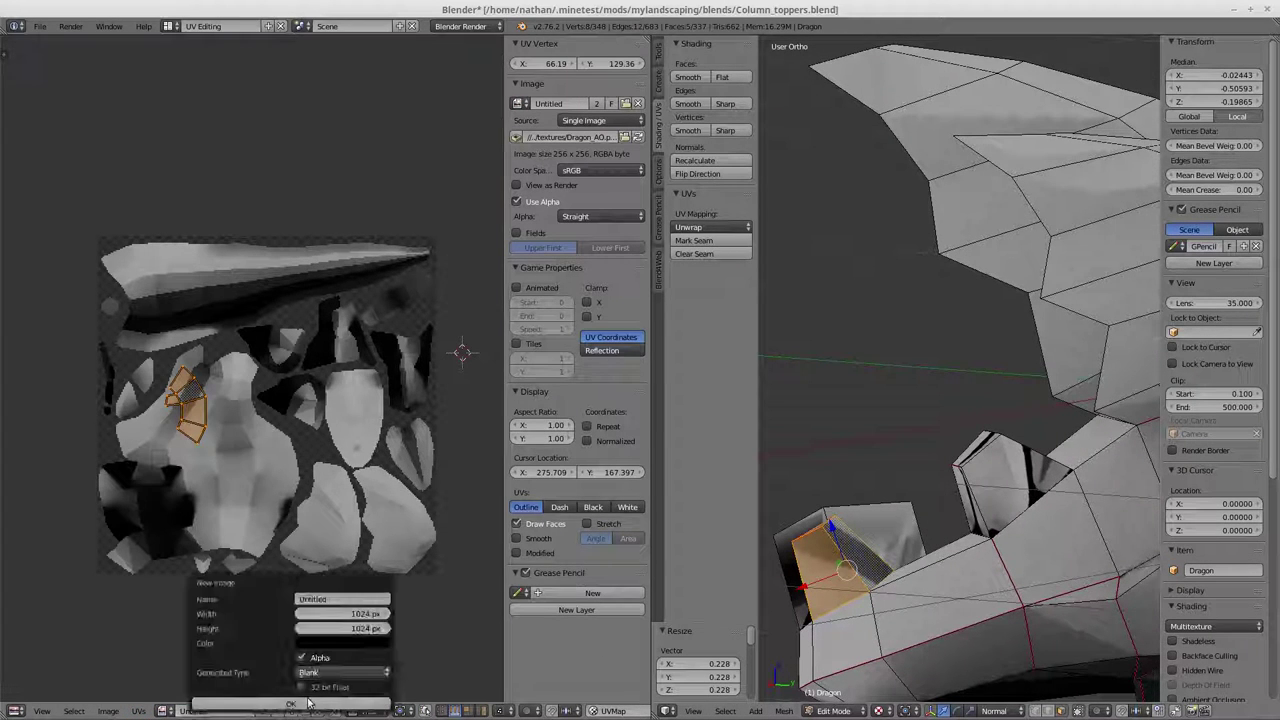
click(300, 704)
Step: Enlarge the UV island, nudge it right and down, and return the dragon to Object Mode
scroll(200, 475, down, 5)
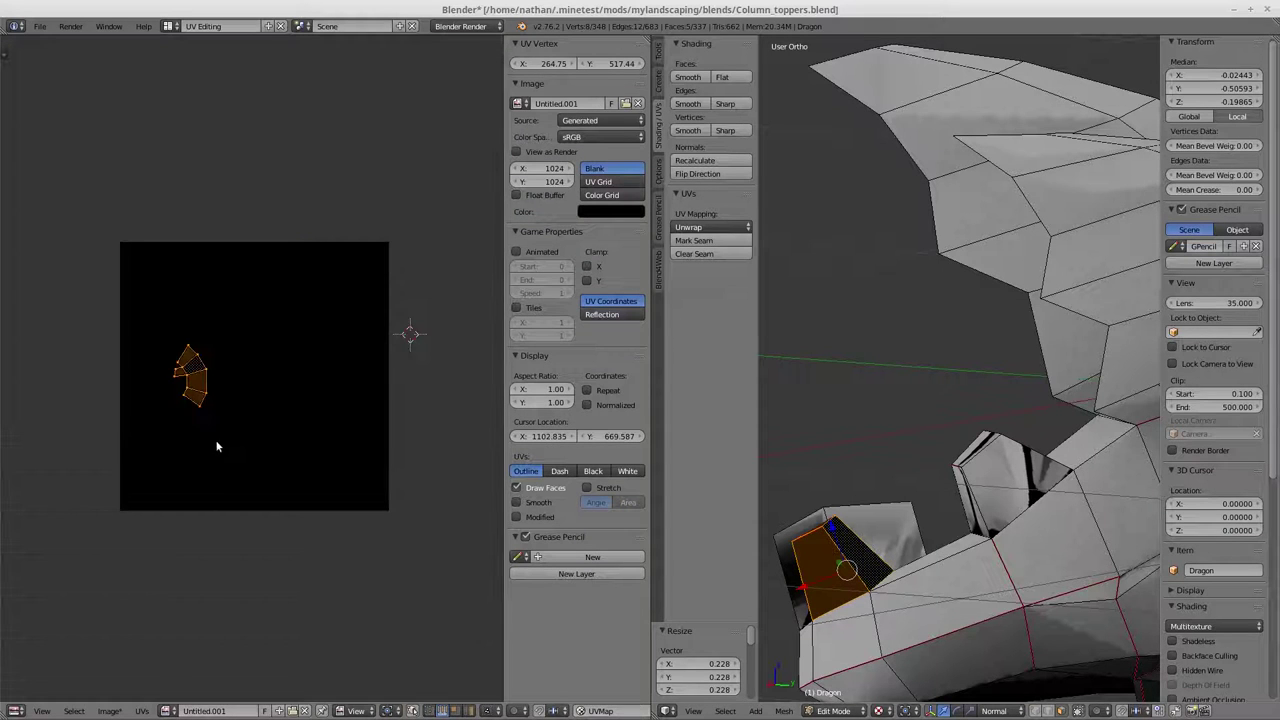
key(s)
click(337, 493)
key(g)
click(372, 497)
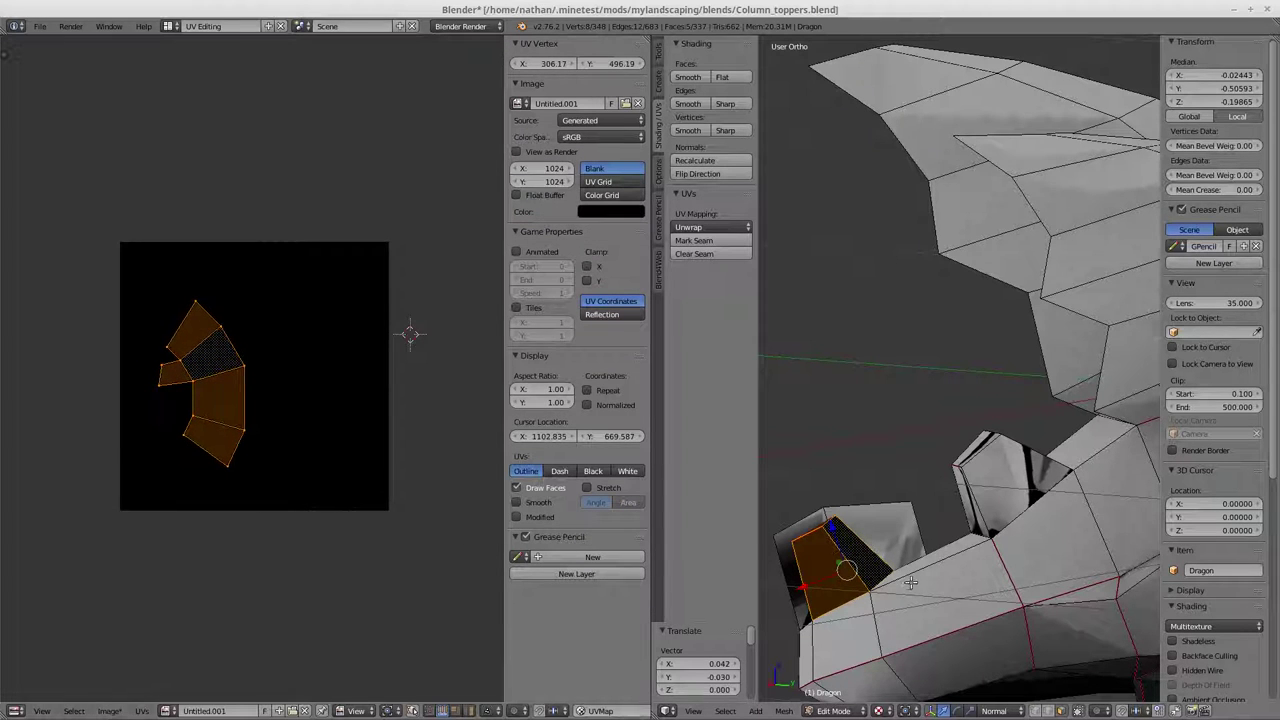
middle_drag(1010, 560, 993, 598)
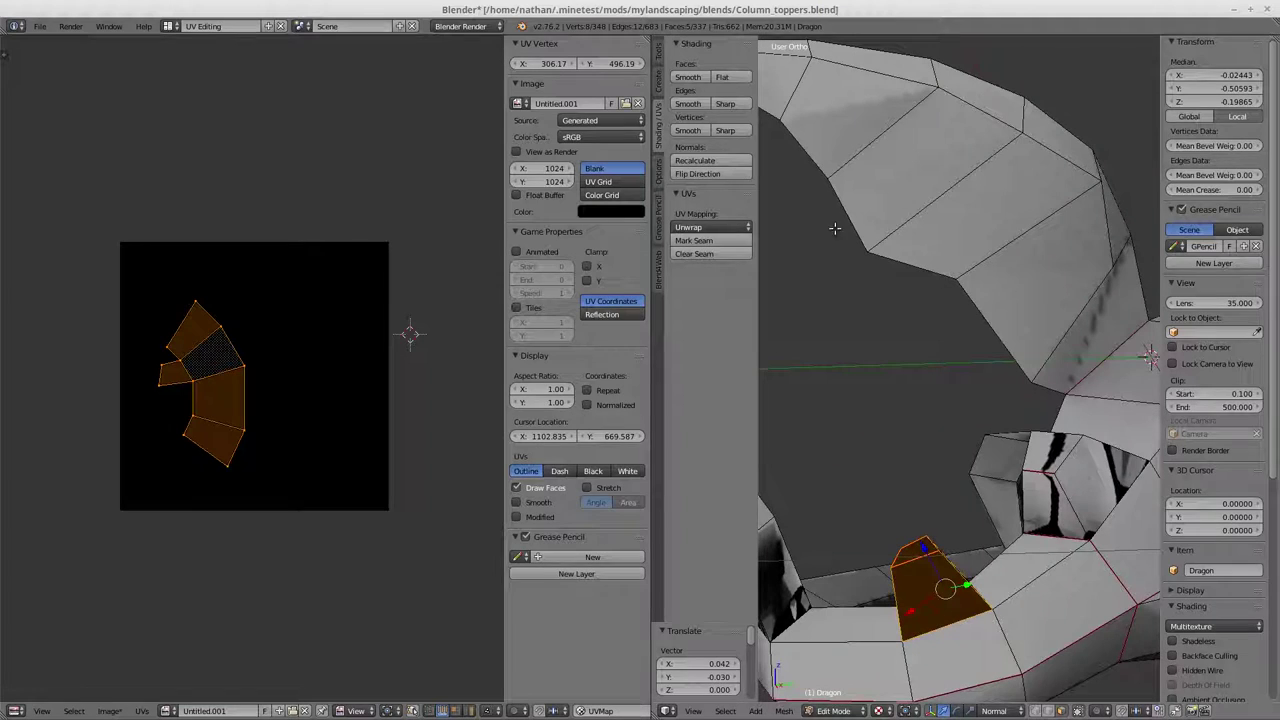
key(Tab)
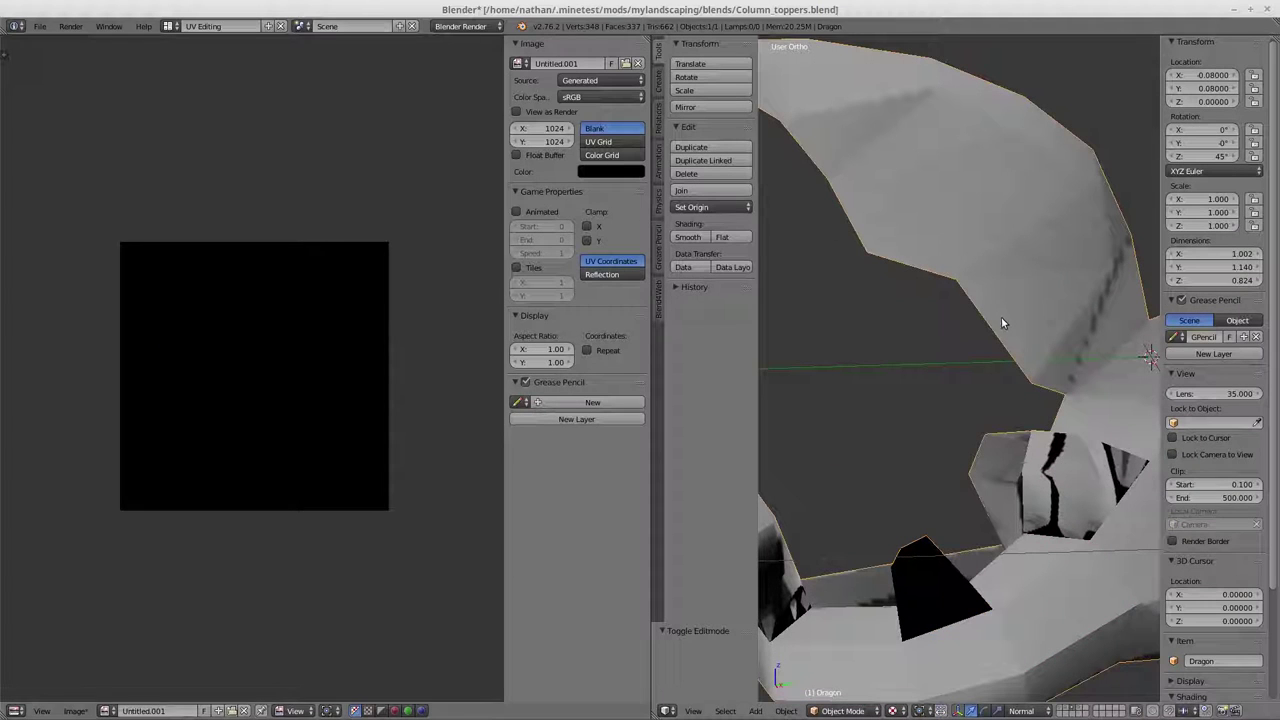
Step: In the Default layout, add a new texture in material slot 2 using the Untitled.001 image
click(172, 26)
click(183, 86)
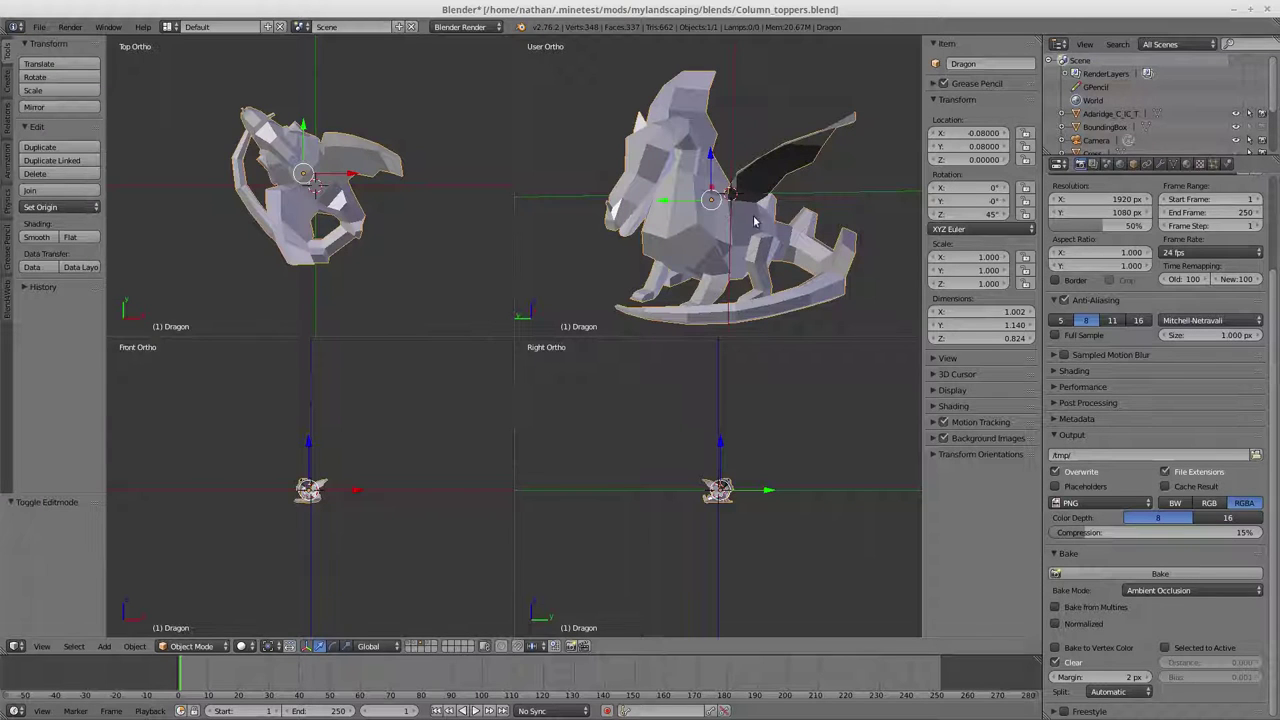
click(1186, 164)
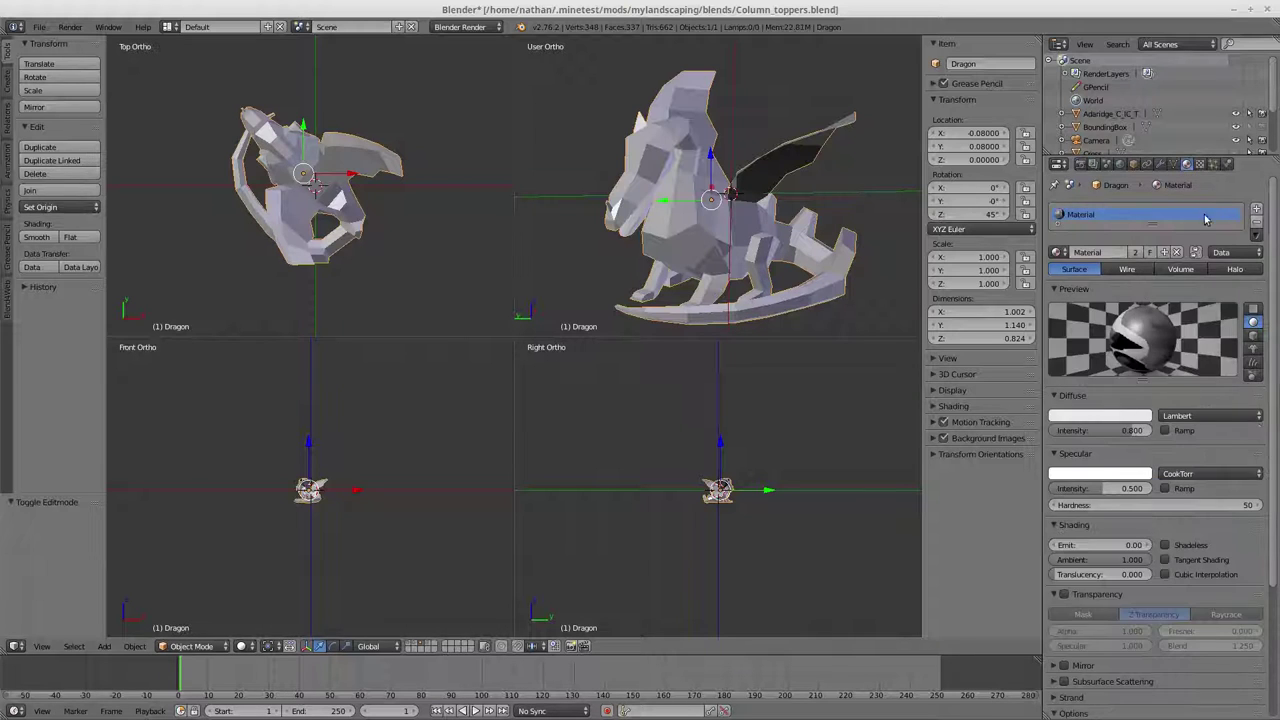
click(1200, 165)
click(1080, 247)
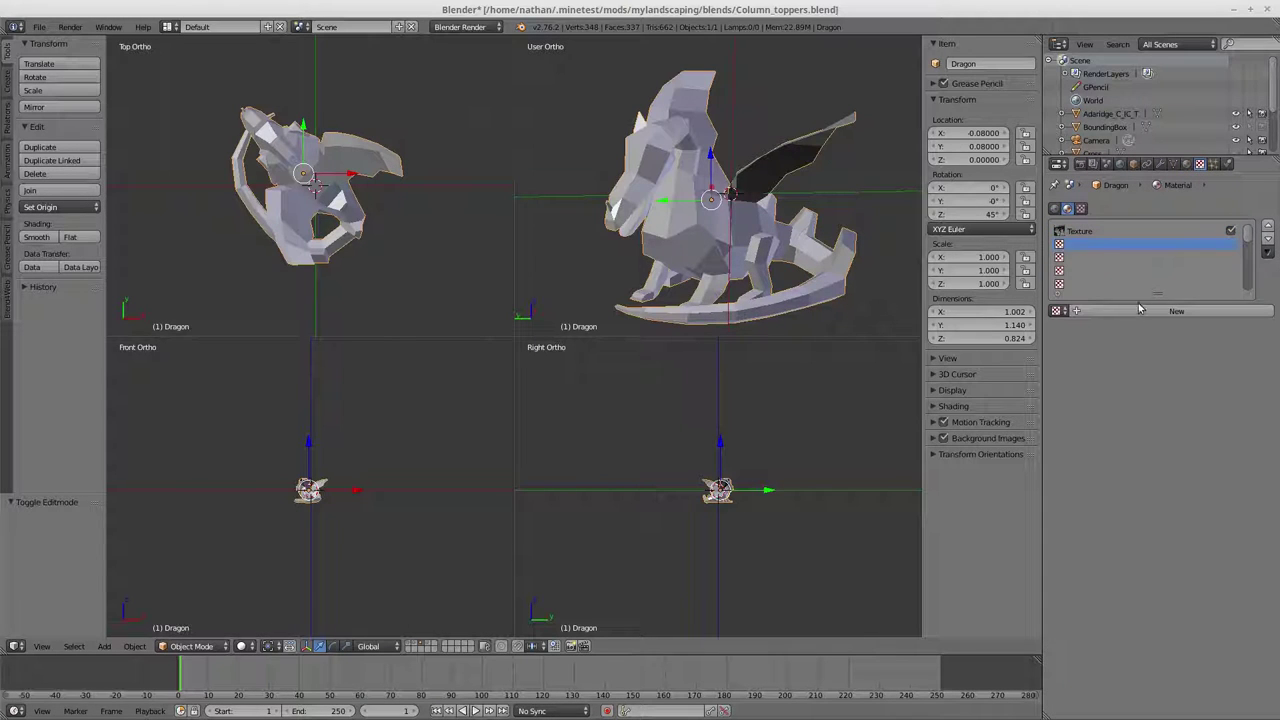
click(1141, 311)
click(1058, 399)
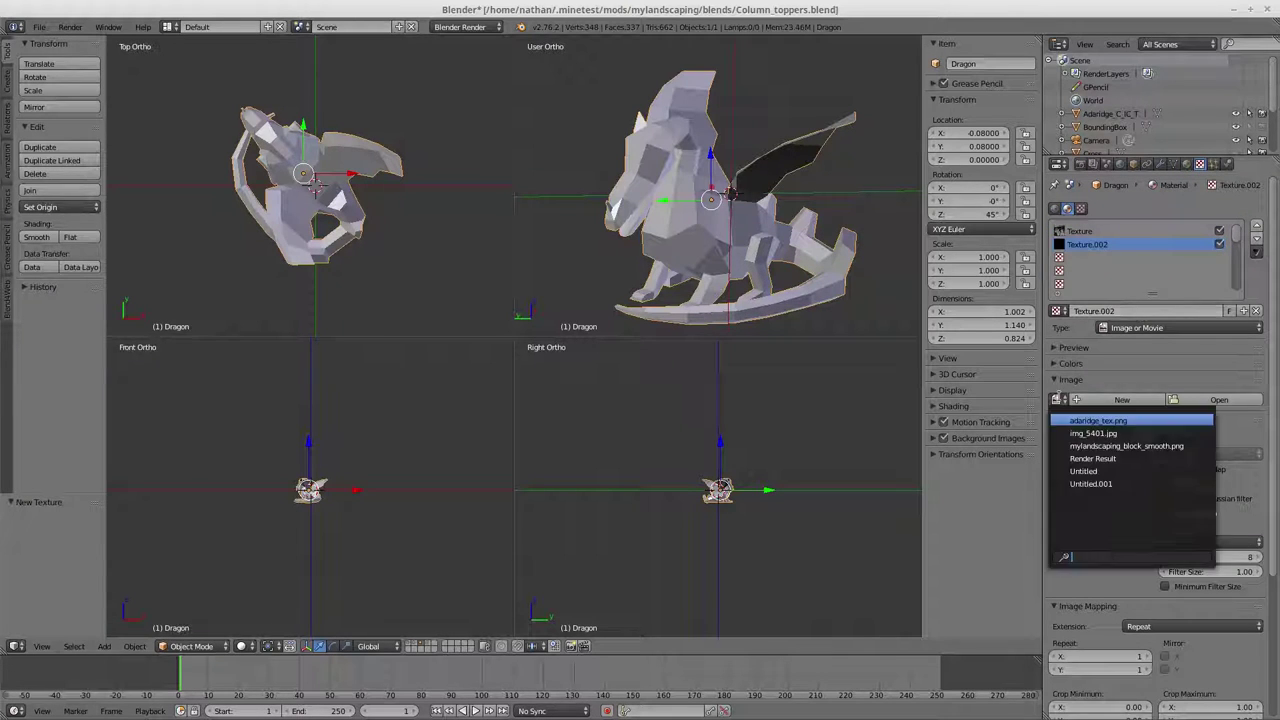
click(1090, 483)
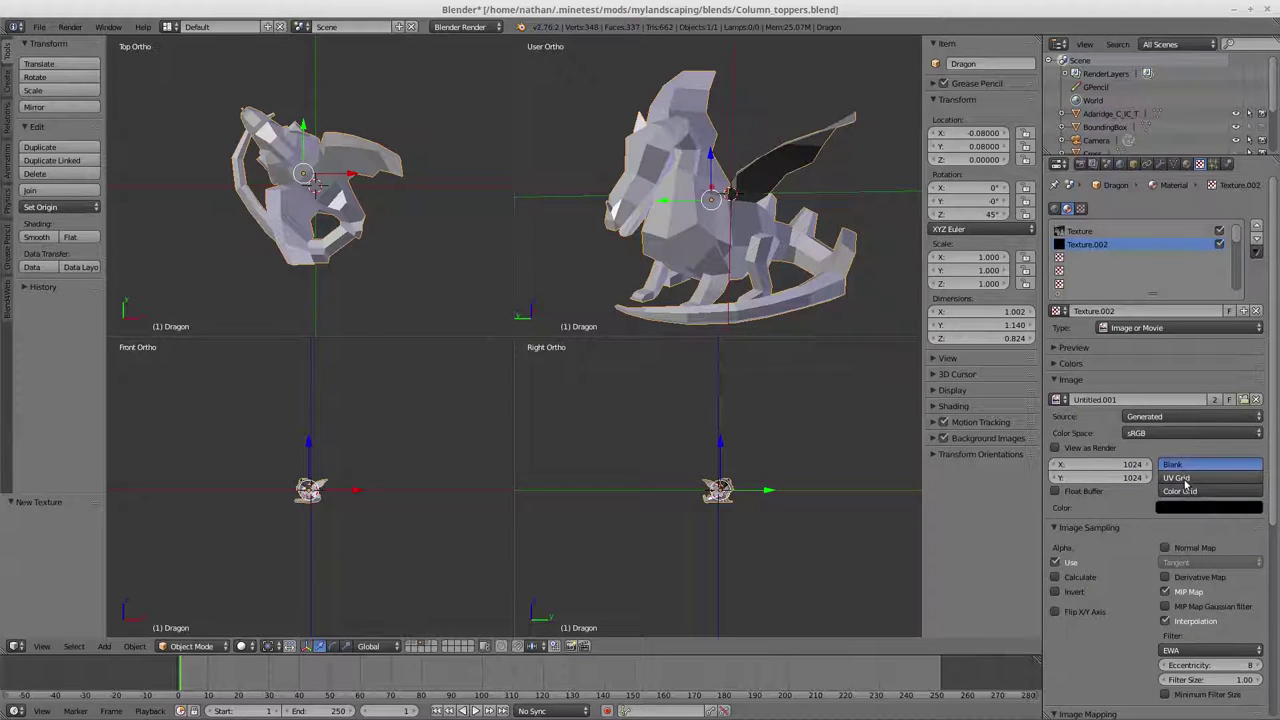
Step: Map Texture.002 with UV coordinates through the UVMap layer
scroll(1190, 483, down, 6)
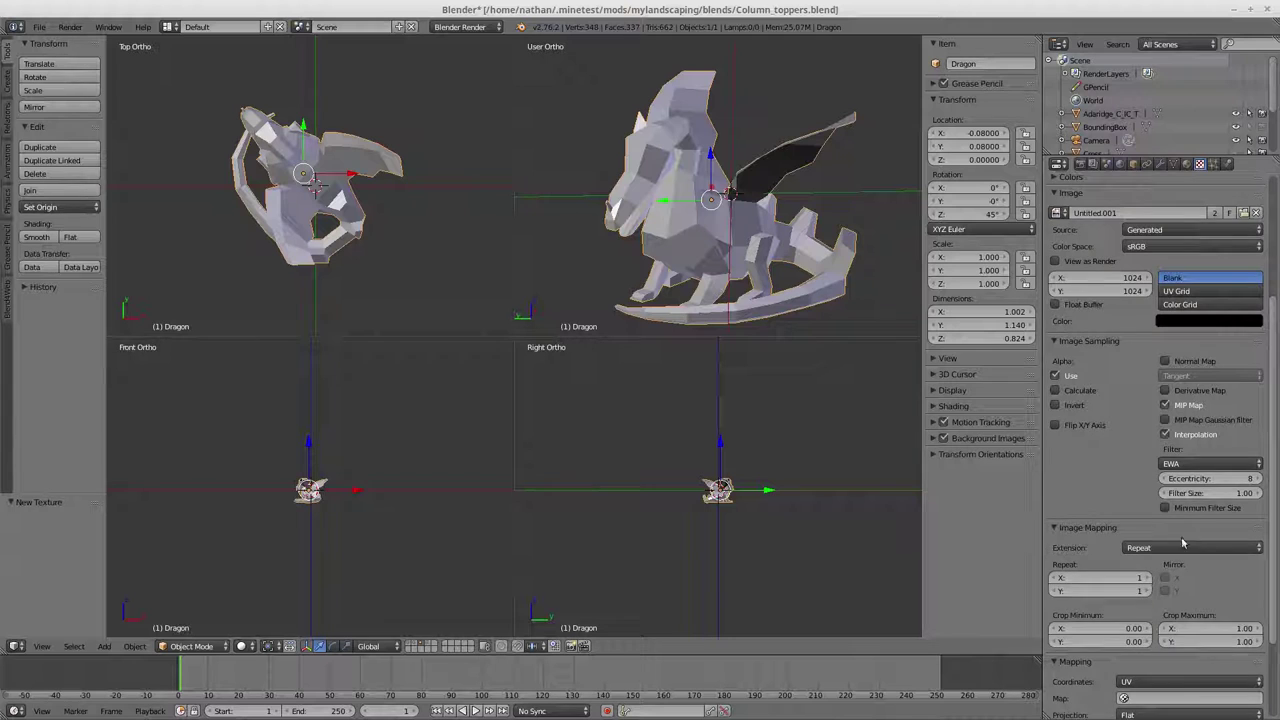
click(1156, 619)
click(1133, 483)
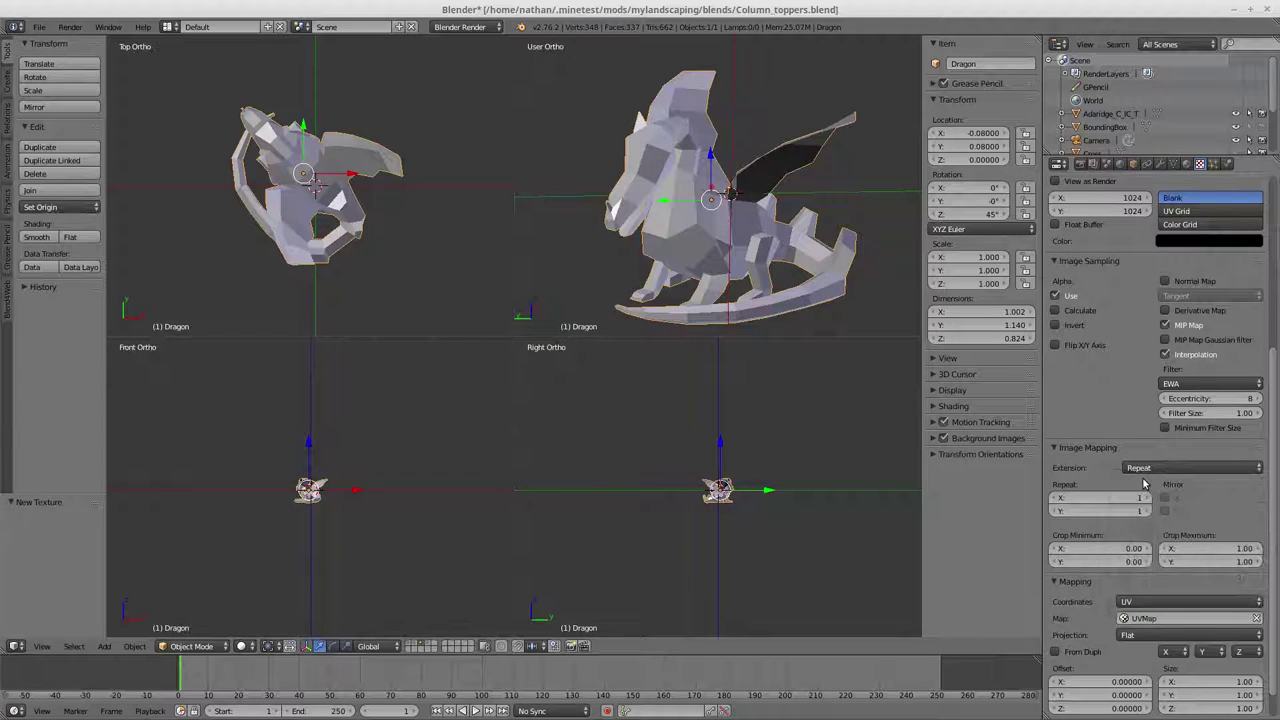
scroll(1141, 232, up, 7)
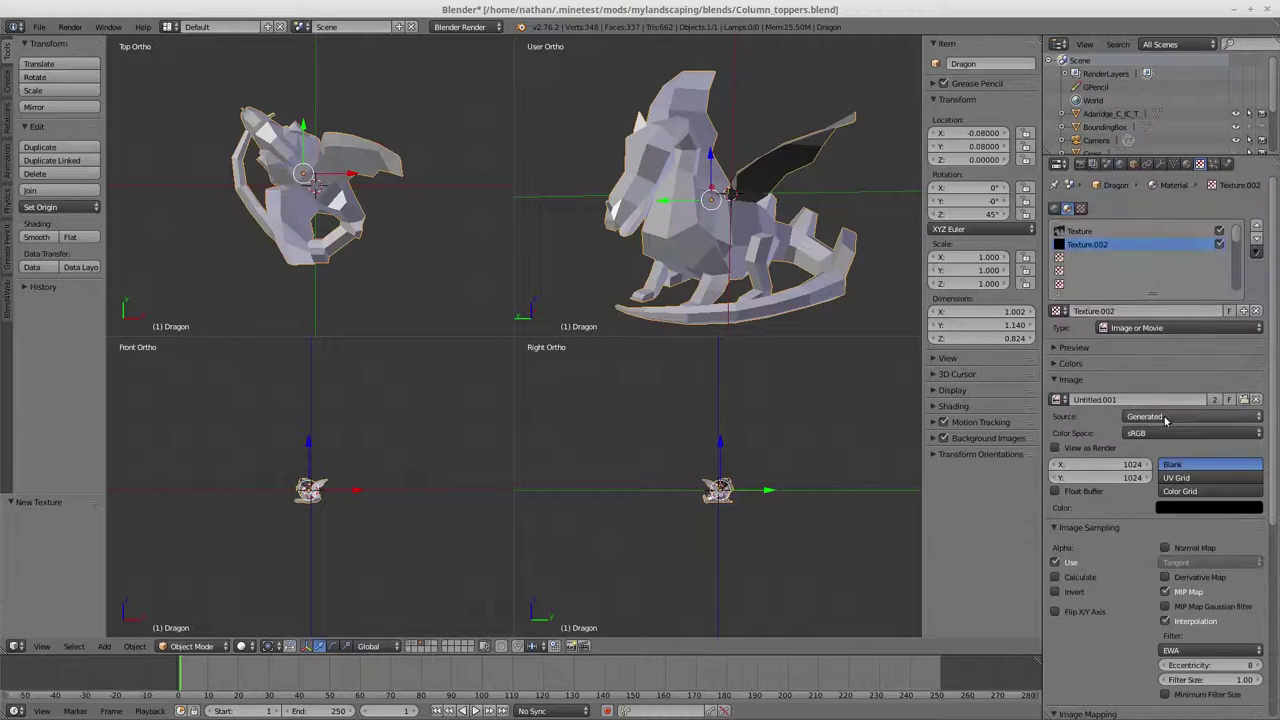
scroll(1141, 232, down, 8)
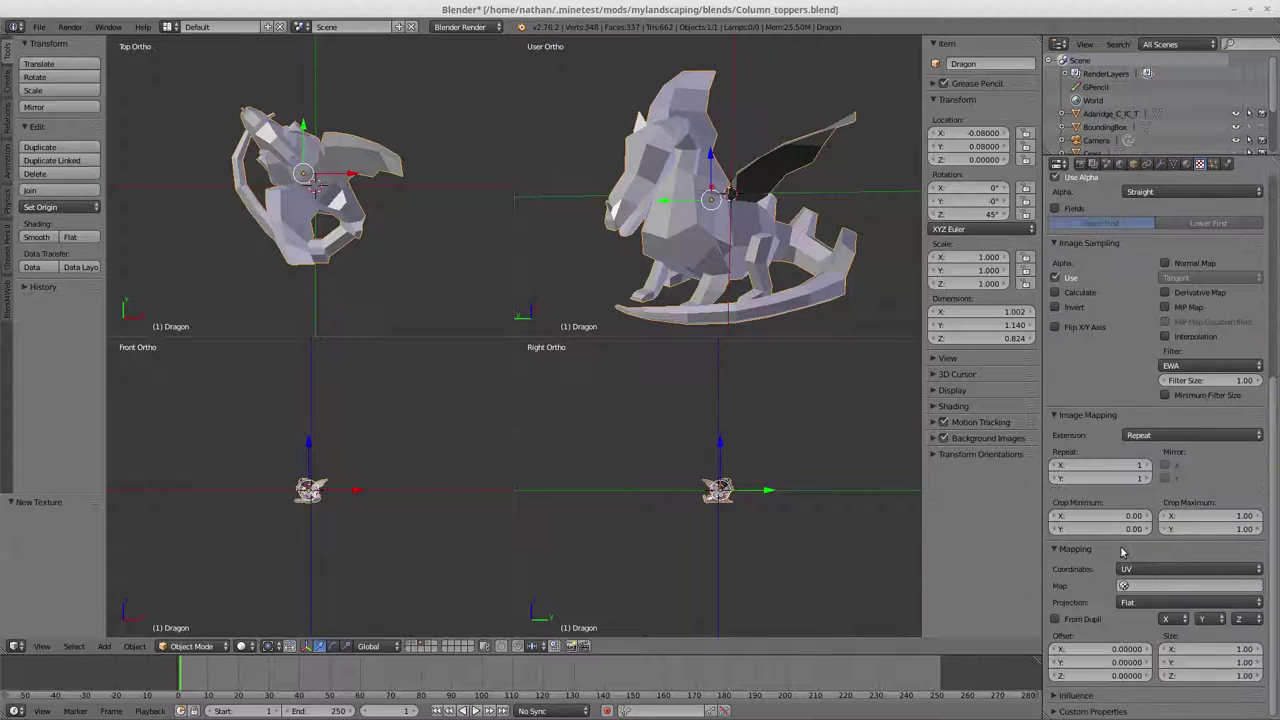
click(1145, 567)
click(1127, 510)
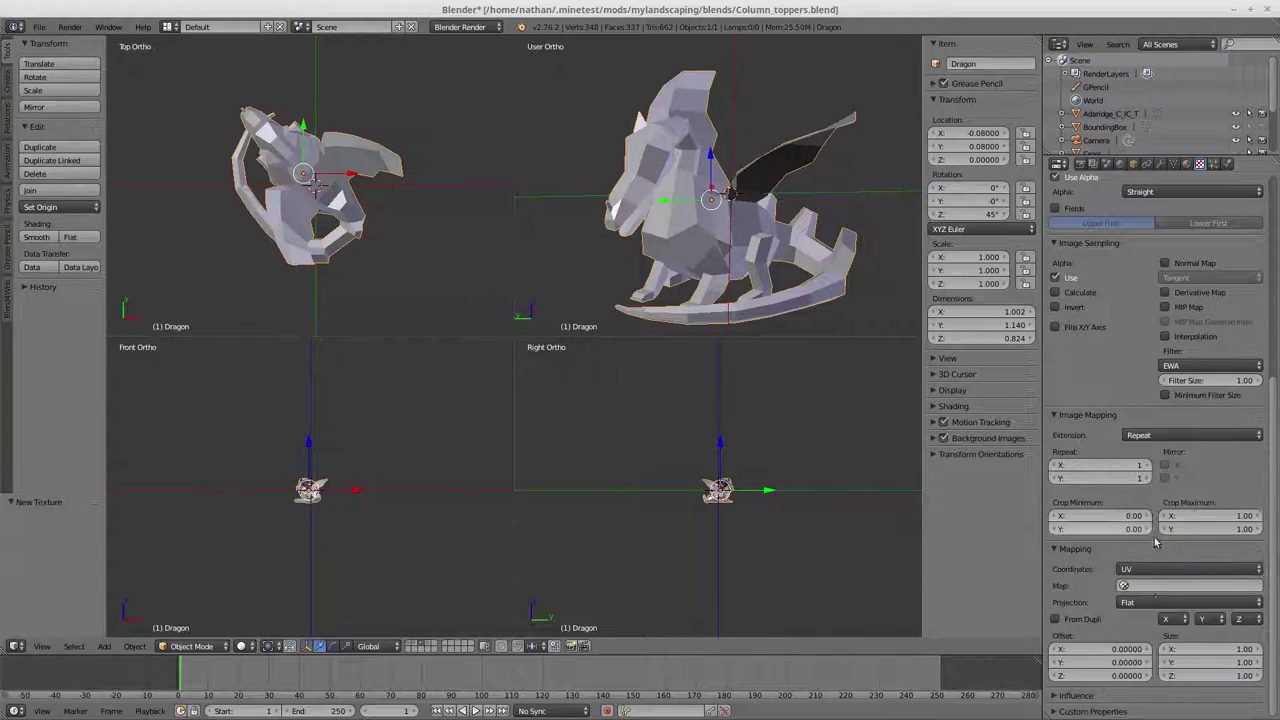
click(1157, 586)
click(1135, 449)
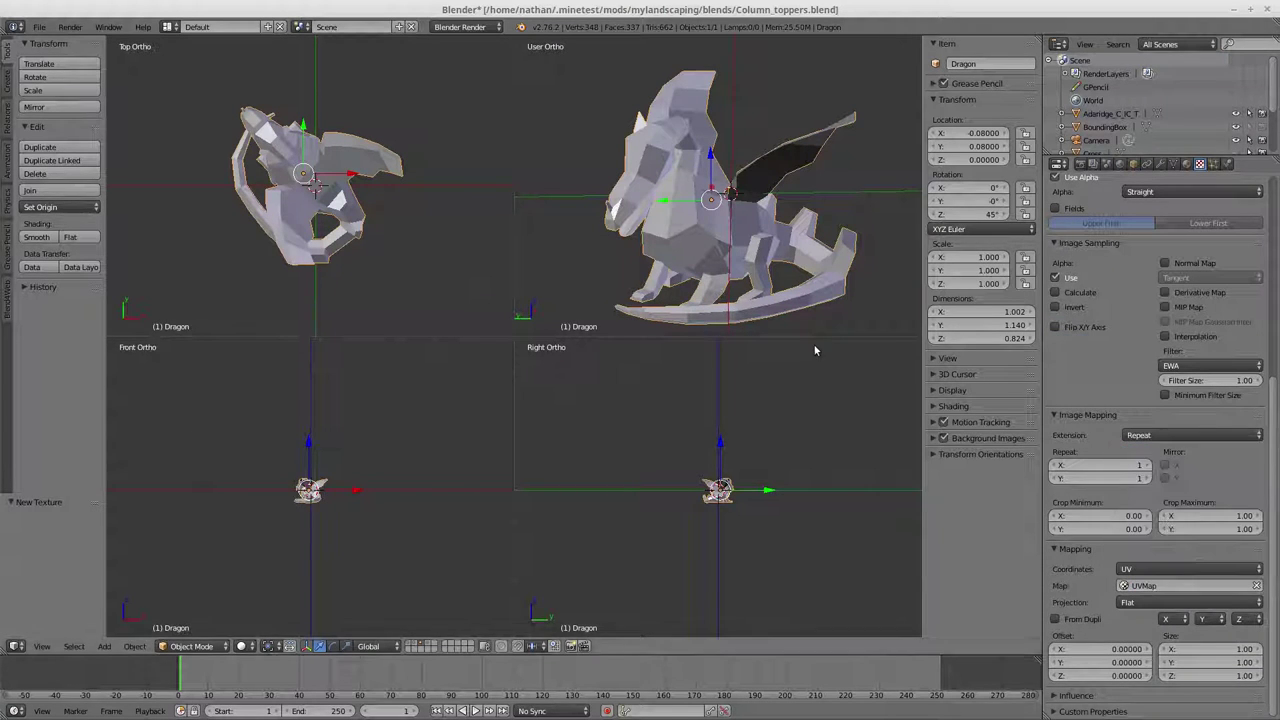
middle_drag(768, 245, 620, 231)
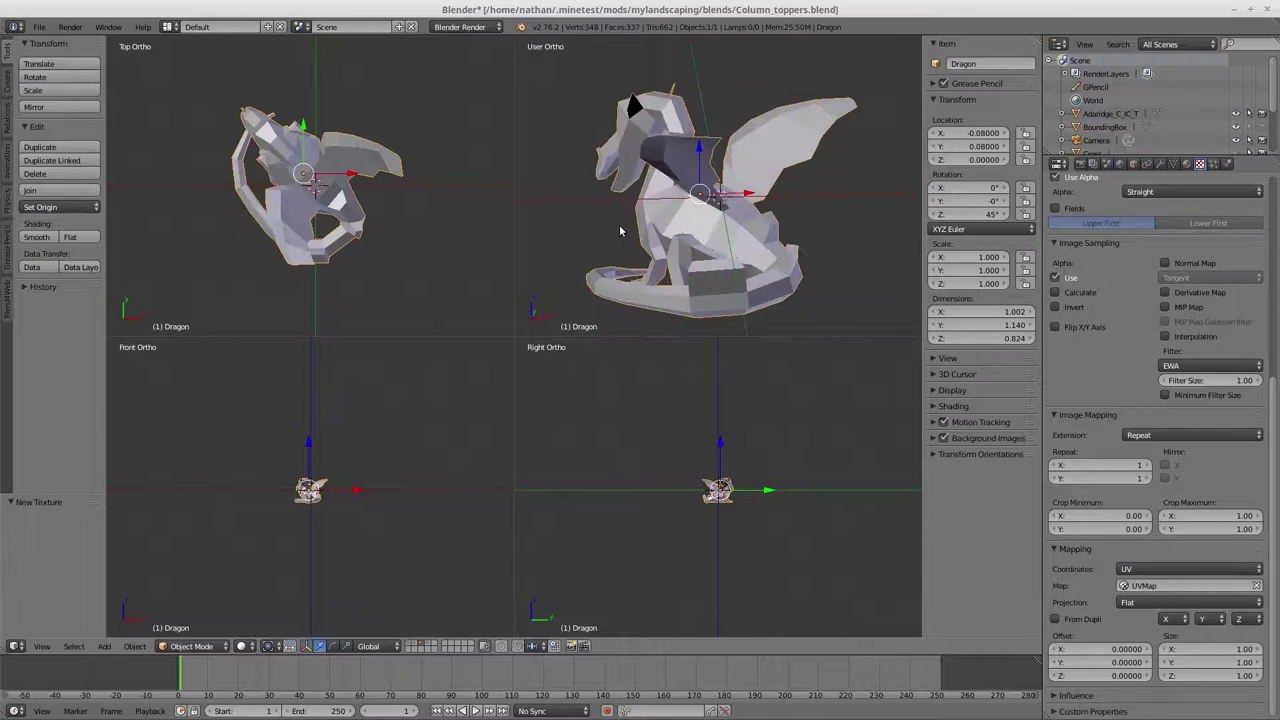
Step: From the camera view, turn the dragon to −117° about Z and render a test image
key(KP_0)
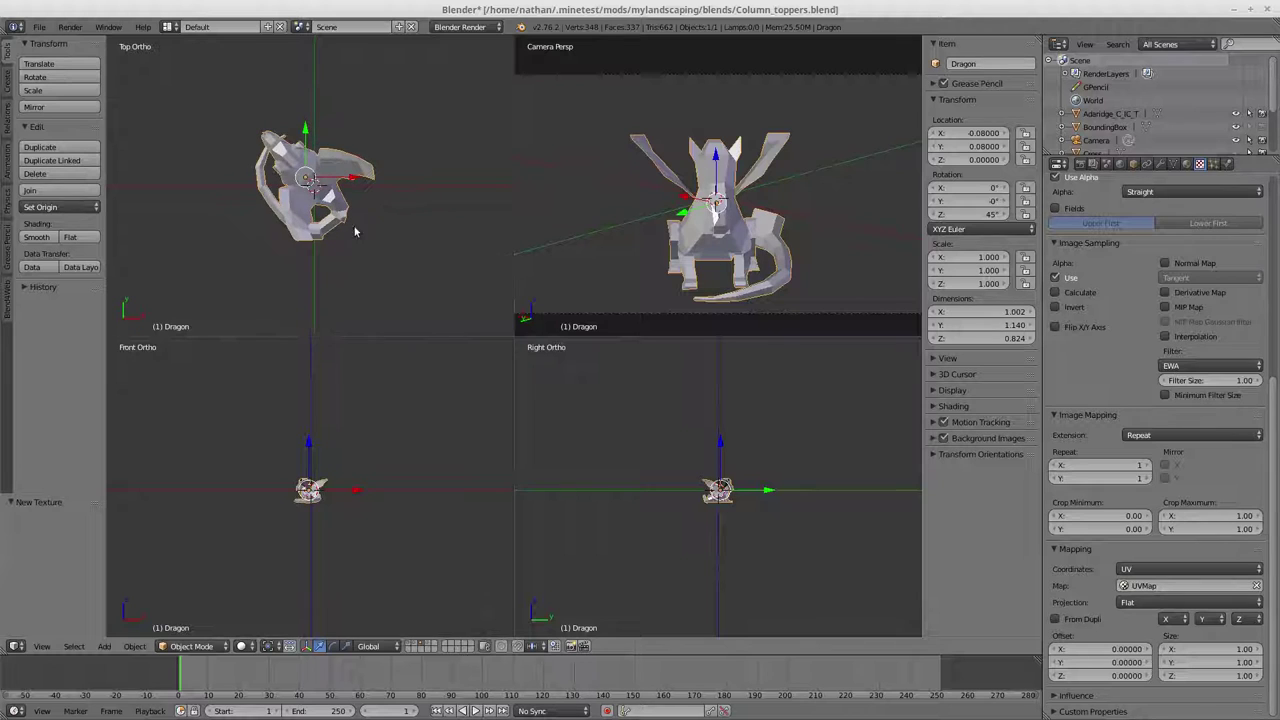
key(r)
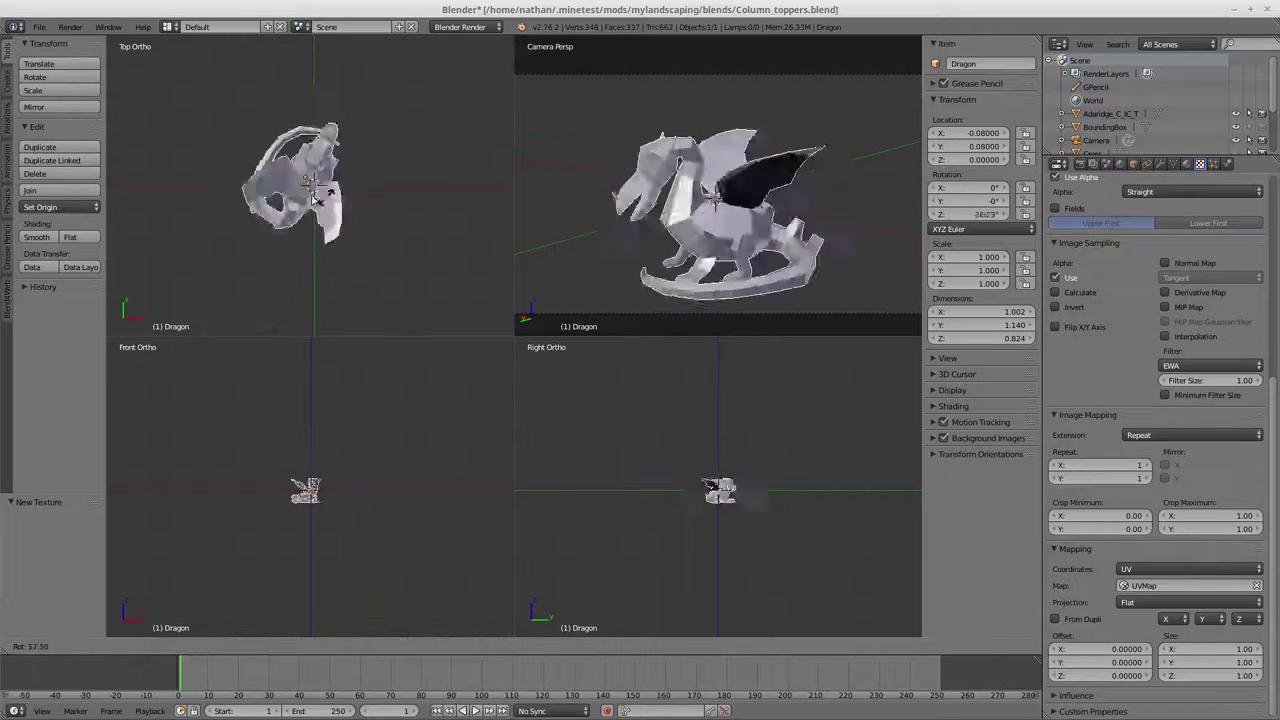
click(288, 198)
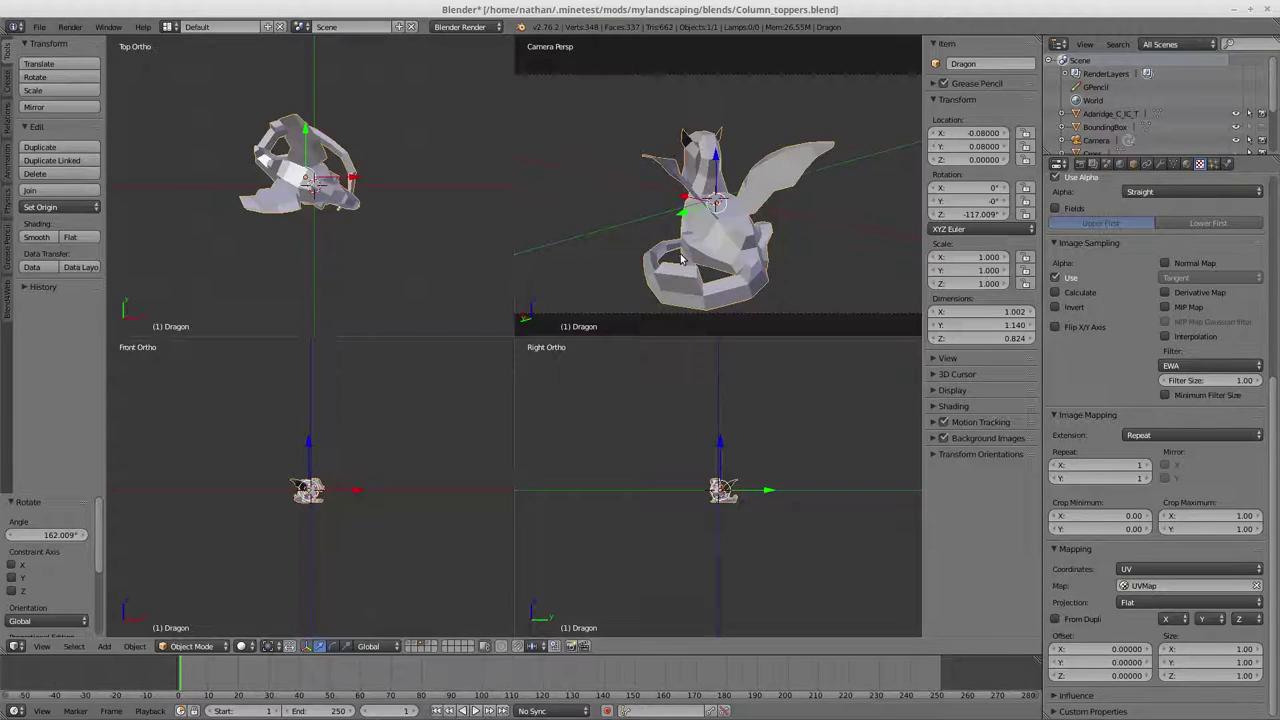
key(F12)
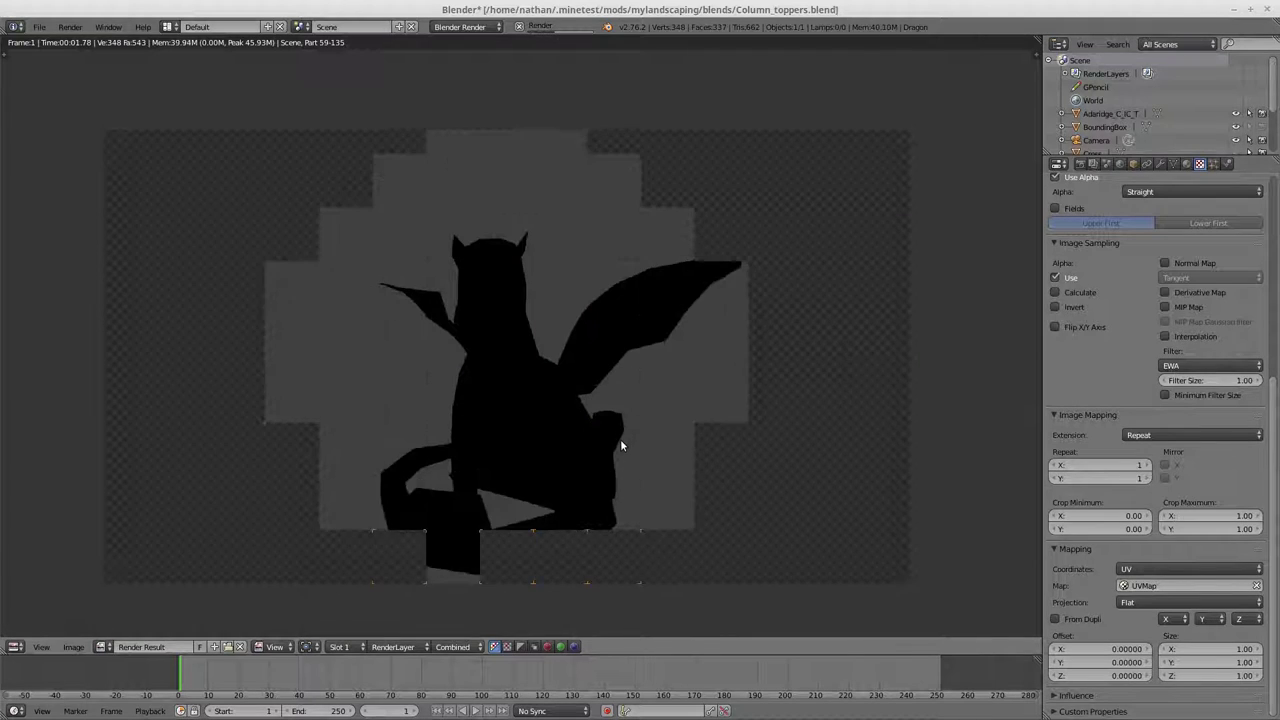
key(Escape)
Step: Deselect the dragon and bring up the Add menu for a new object
scroll(397, 240, down, 5)
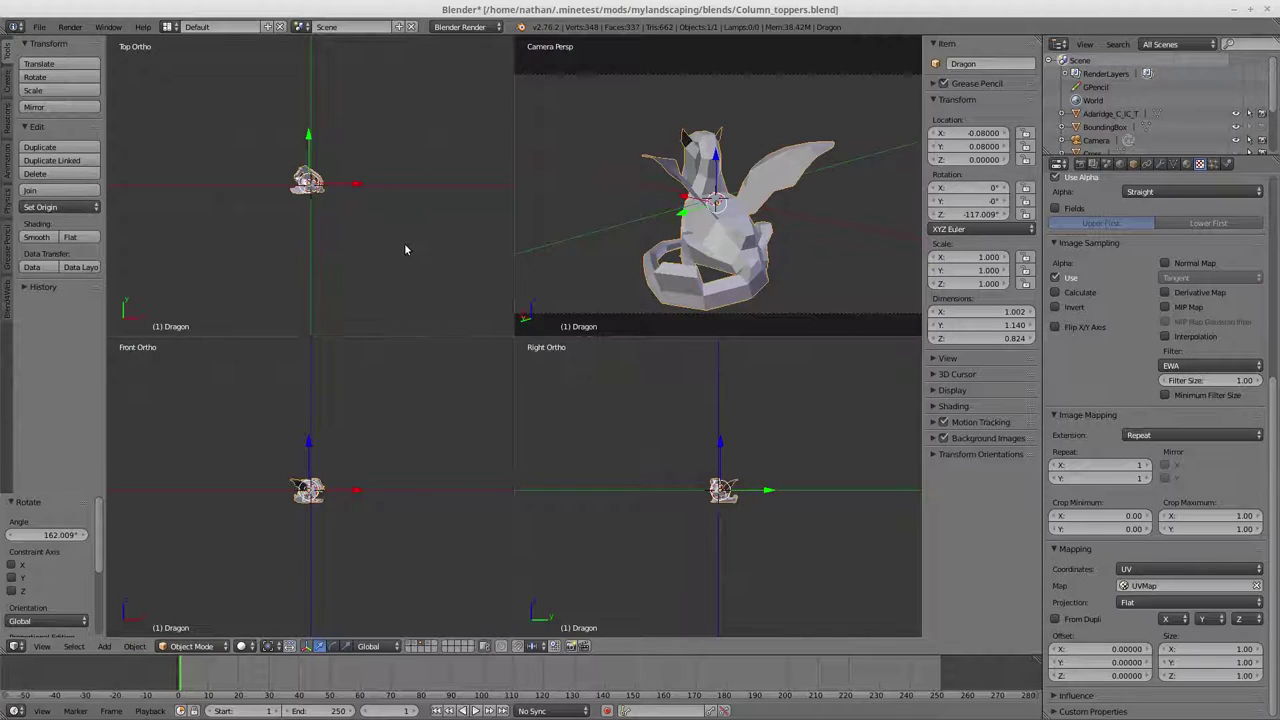
scroll(744, 484, up, 5)
key(a)
key(shift+a)
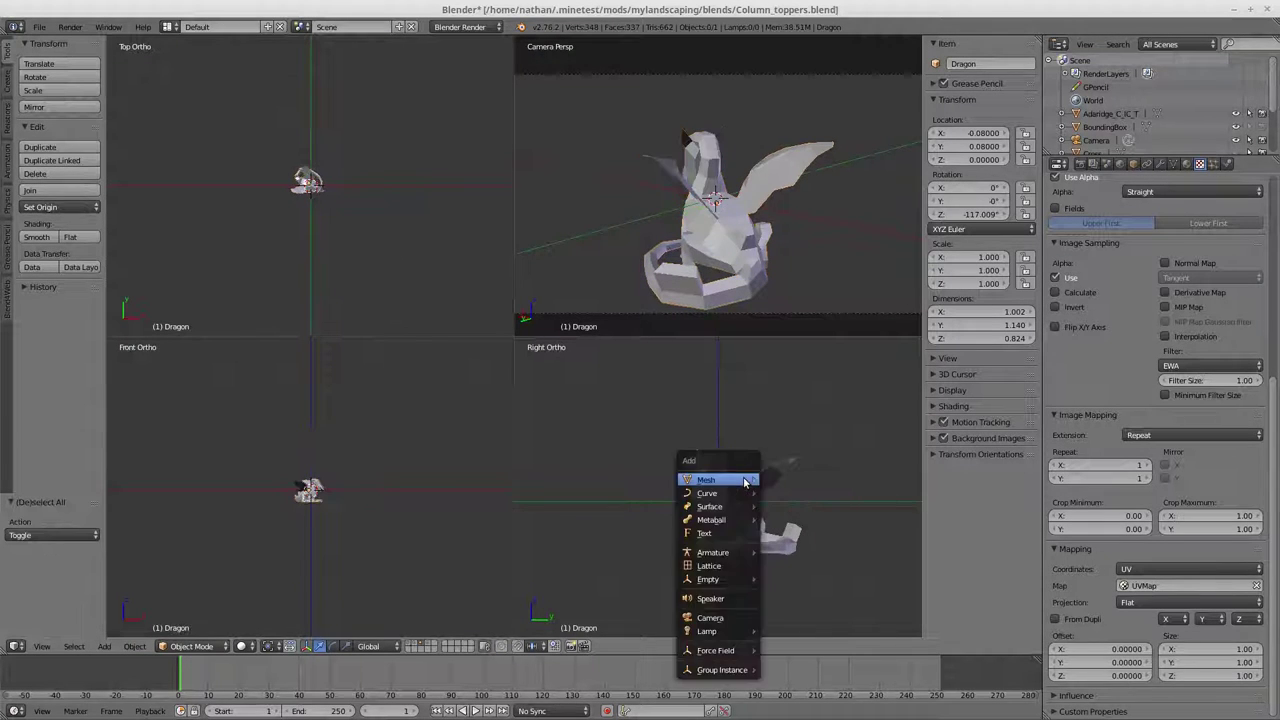
Step: Add a Sun lamp above and behind the dragon, tilted −30.874° on X and 37.182° on Z
mouse_move(724, 630)
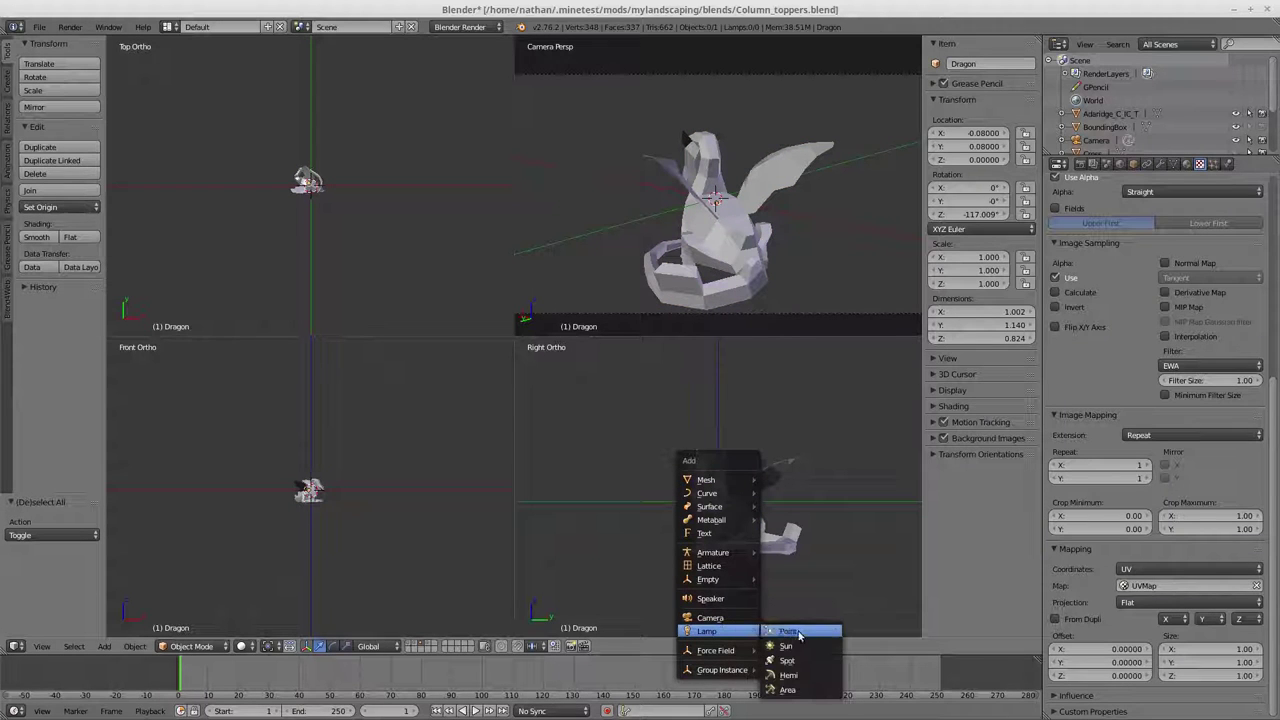
click(802, 653)
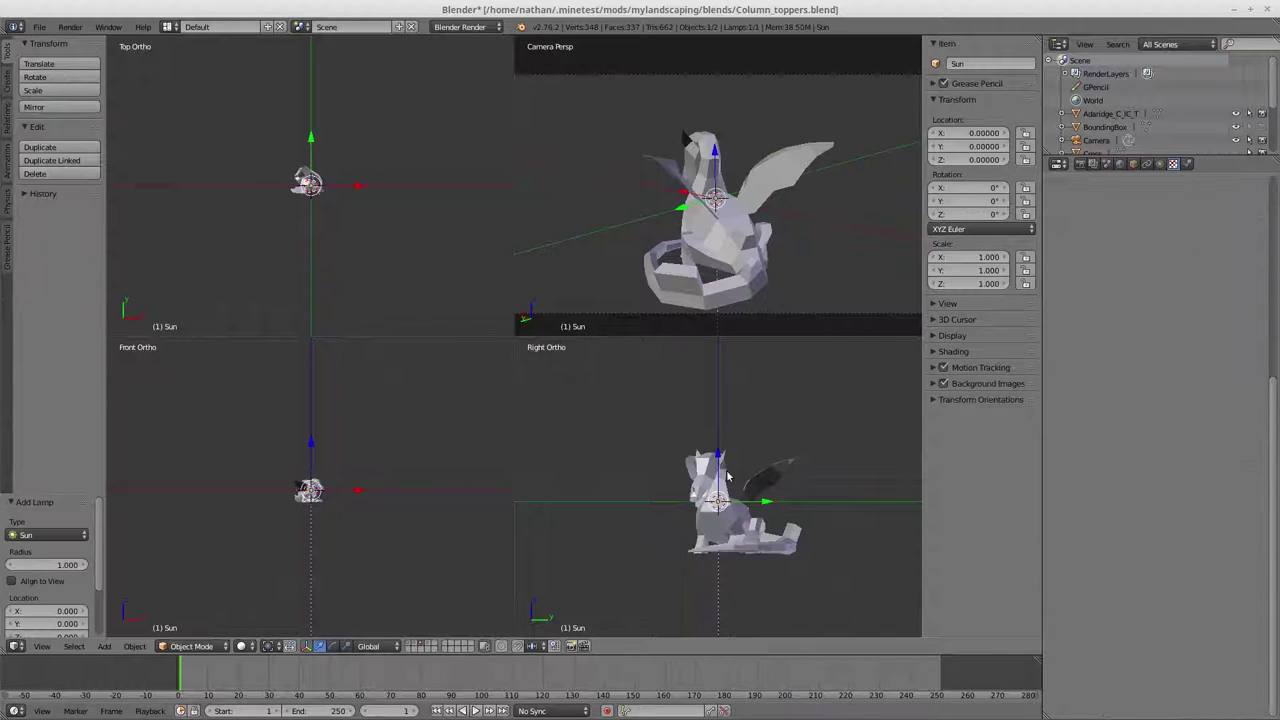
drag(730, 476, 797, 354)
key(r)
key(x)
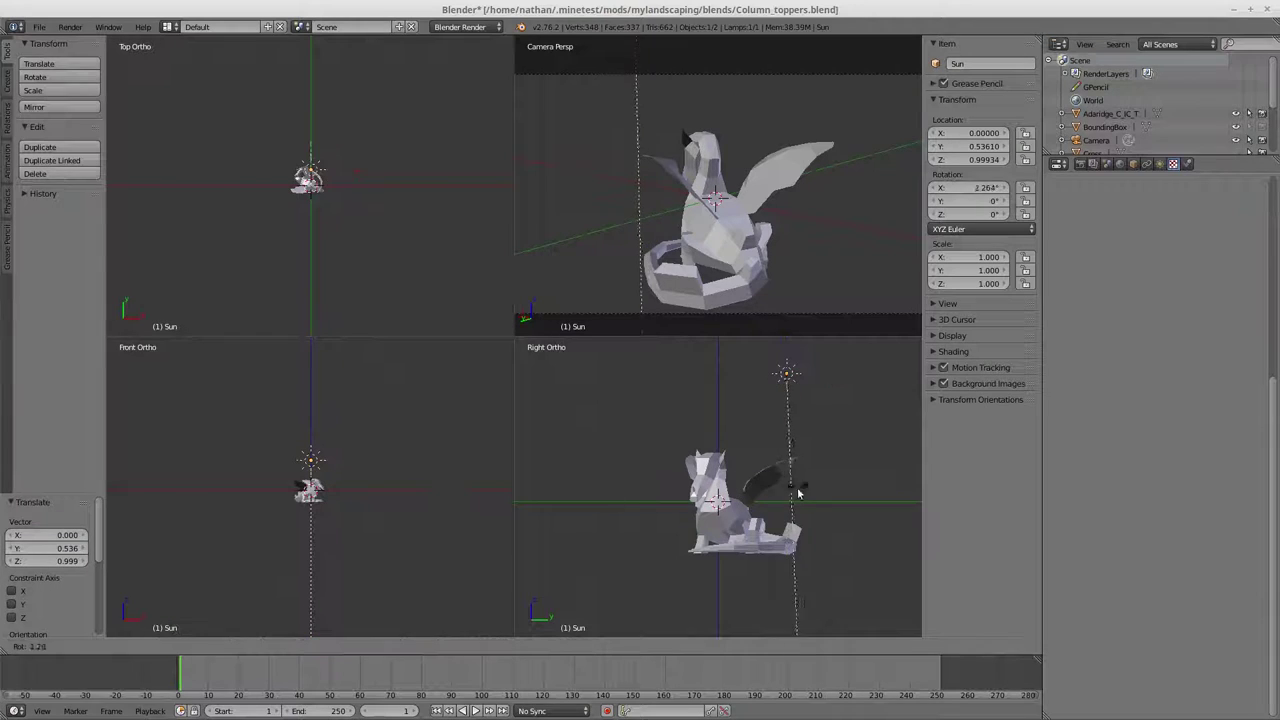
click(415, 261)
scroll(412, 275, up, 8)
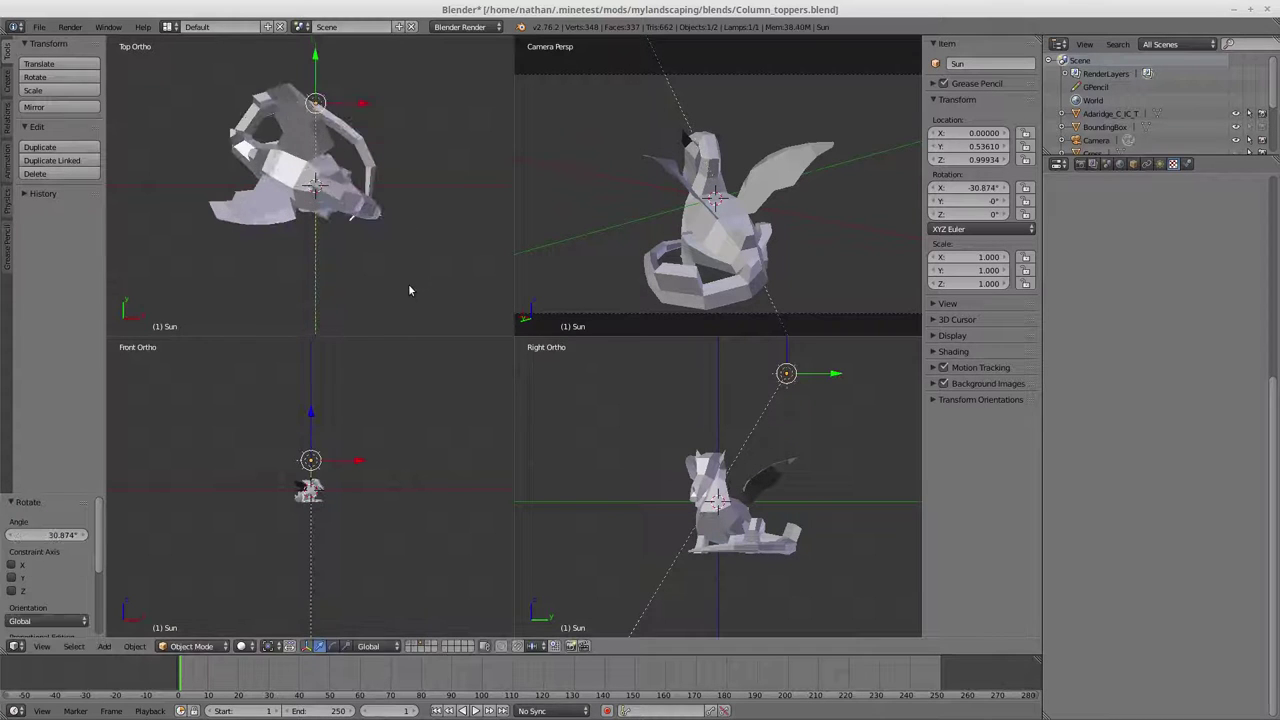
key(r)
key(z)
click(363, 114)
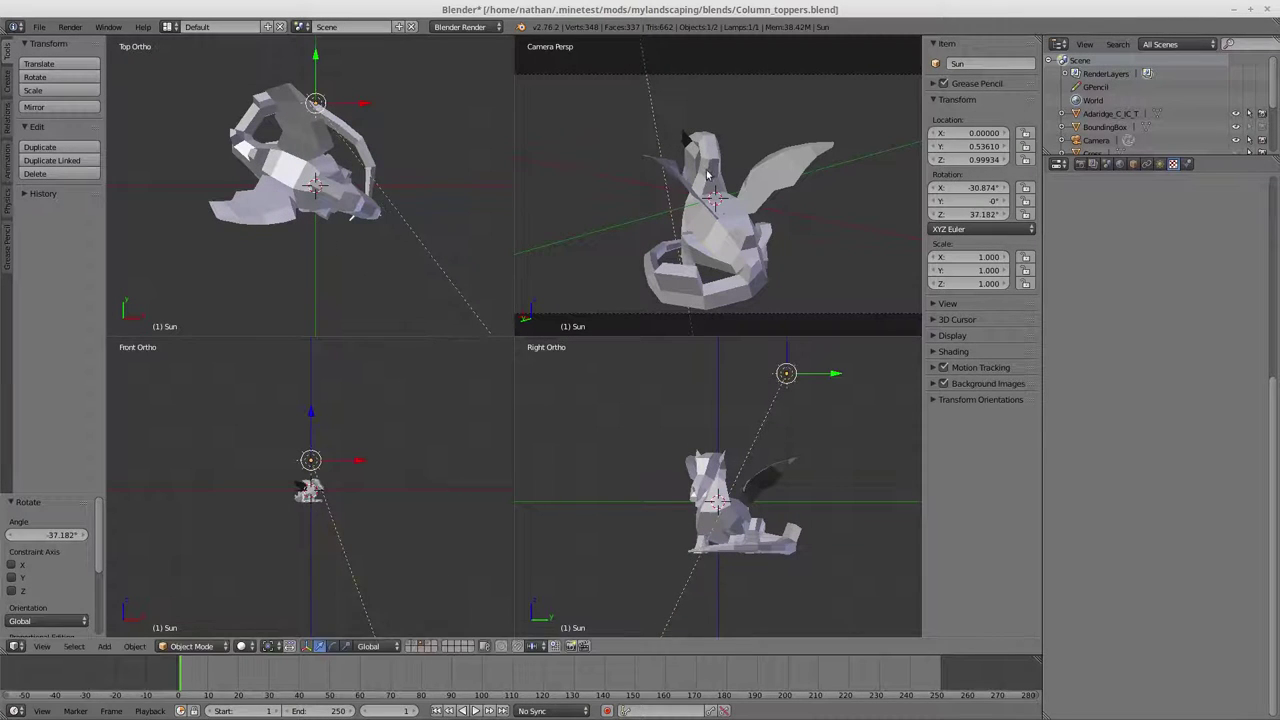
Step: Render the scene to check the Sun lighting, then reselect the dragon
key(F12)
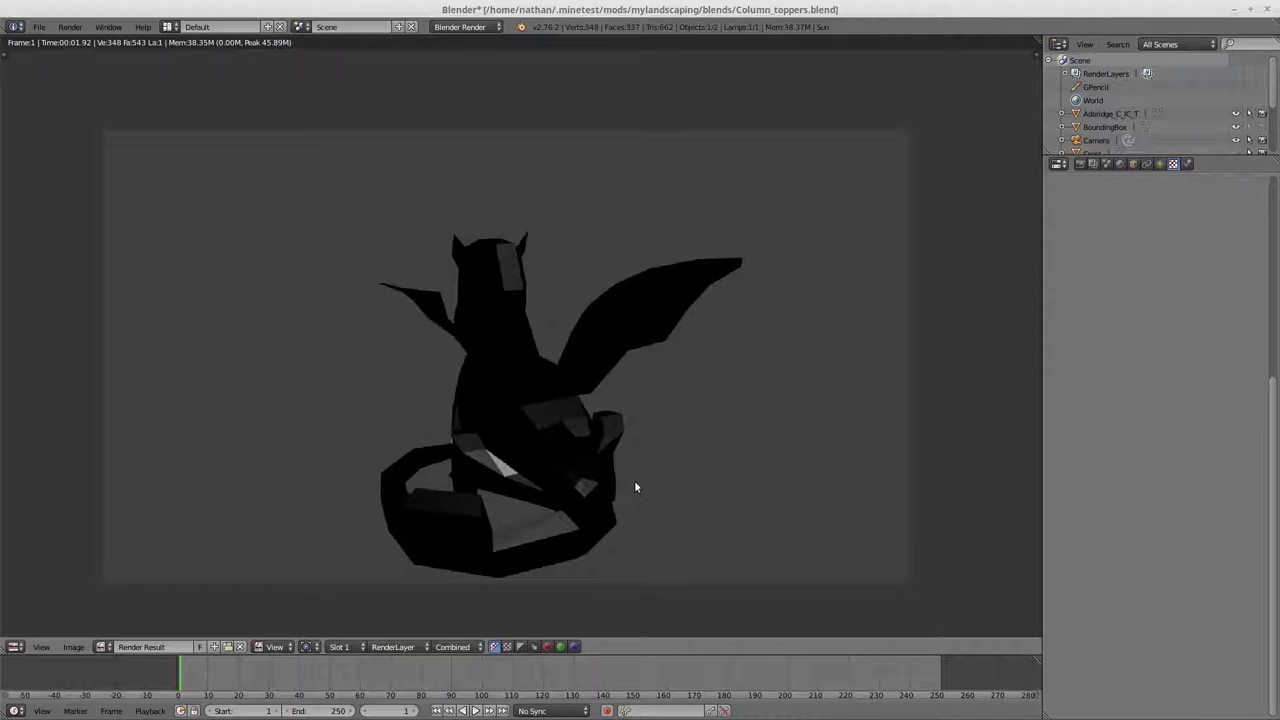
scroll(634, 487, up, 3)
key(Escape)
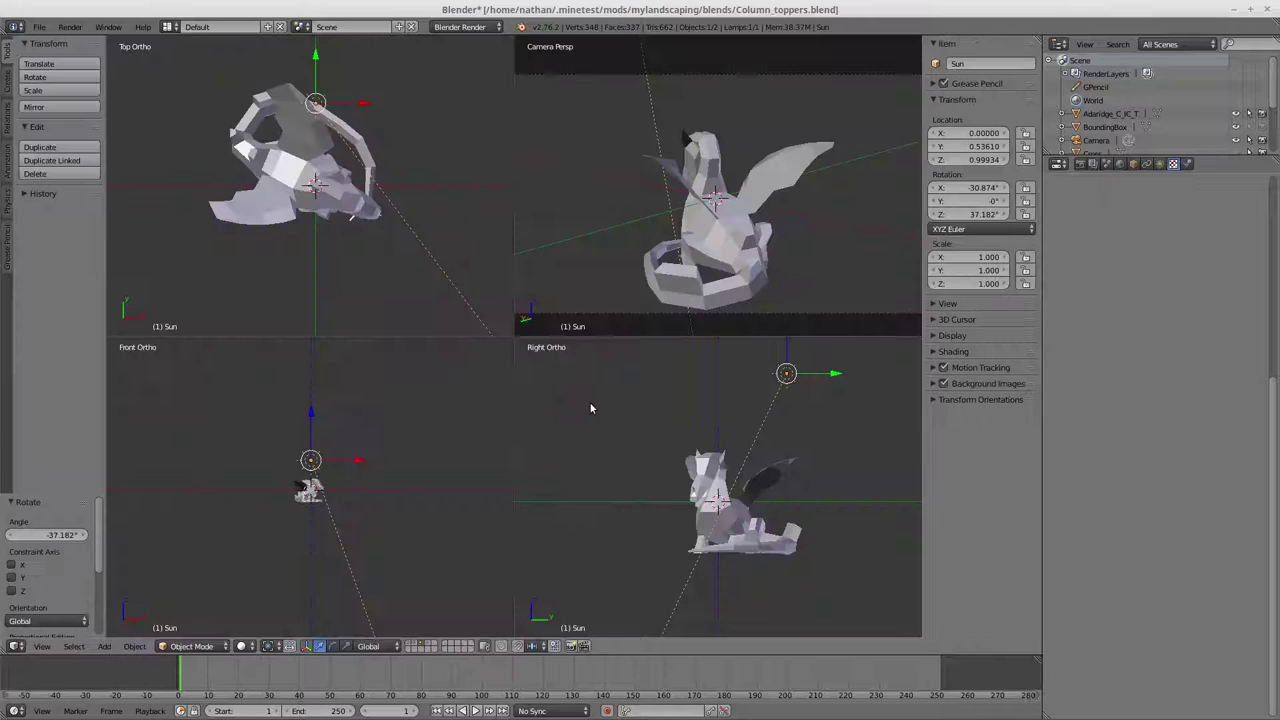
right_click(779, 254)
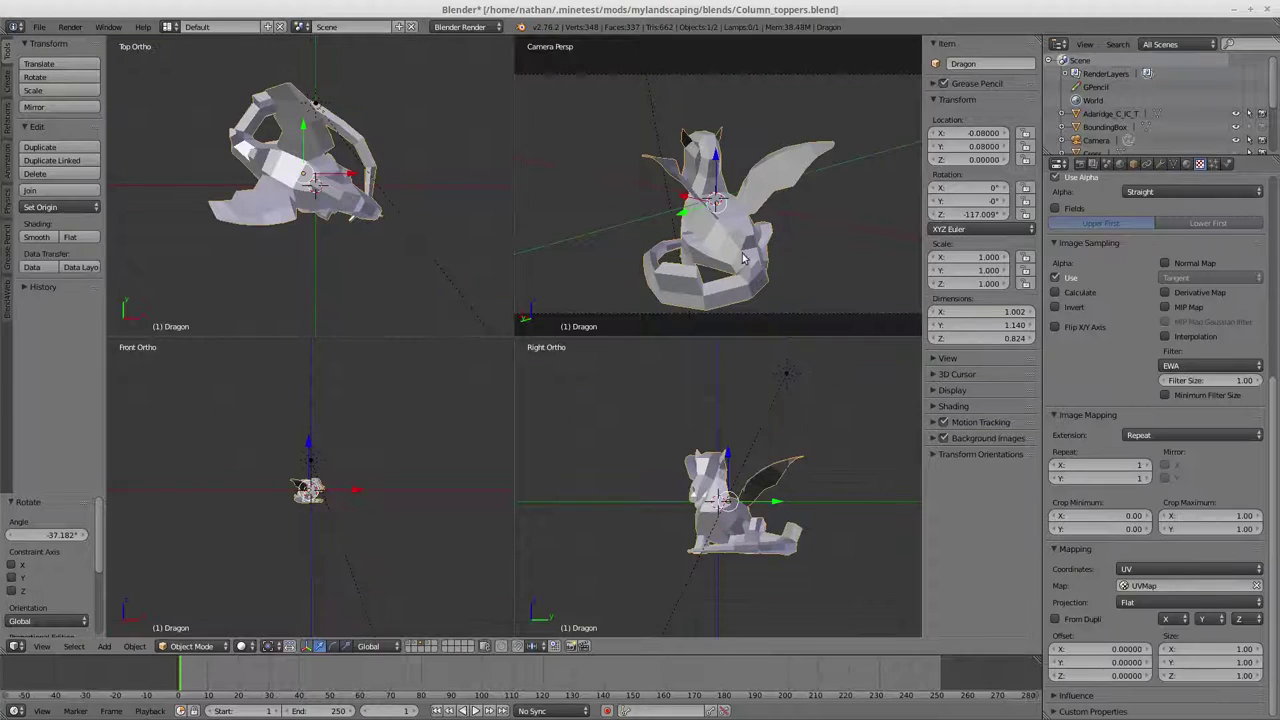
Step: Compare the material's two texture slots and settle on the Dragon_AO.png texture settings
click(1187, 164)
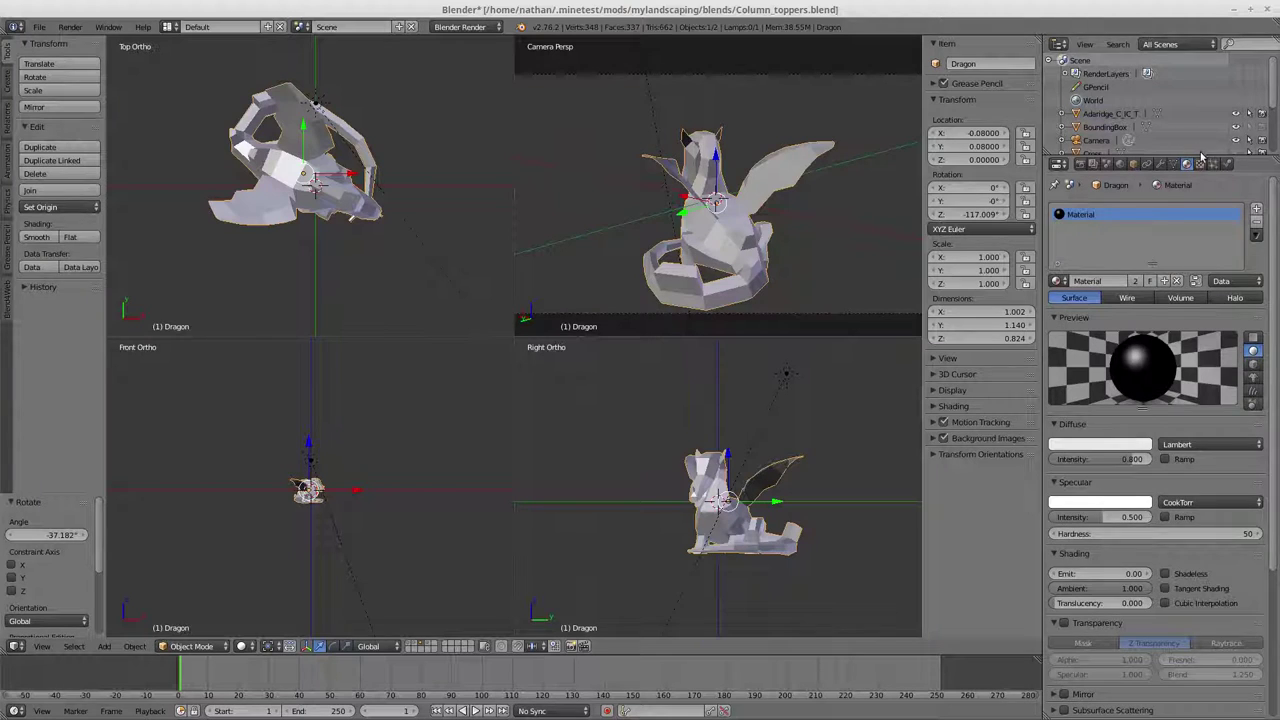
click(1200, 164)
scroll(1100, 370, up, 8)
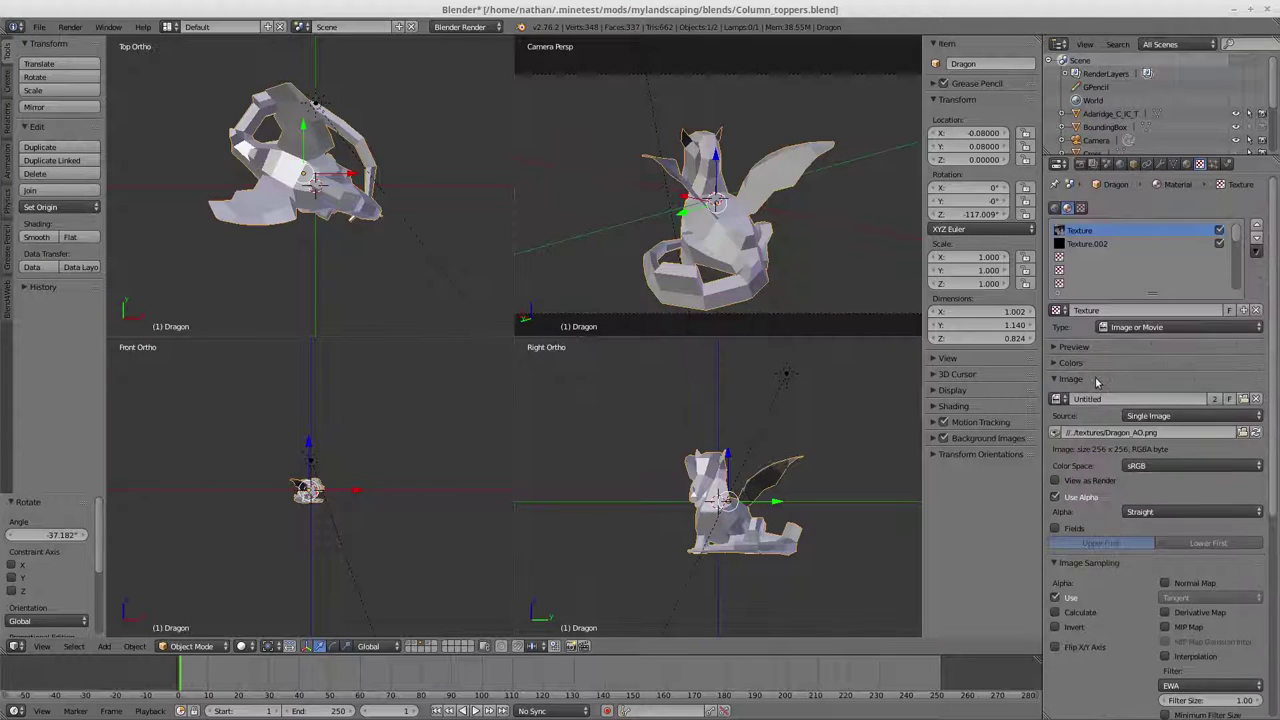
click(1090, 244)
click(1094, 231)
click(1102, 245)
click(1100, 233)
click(1088, 245)
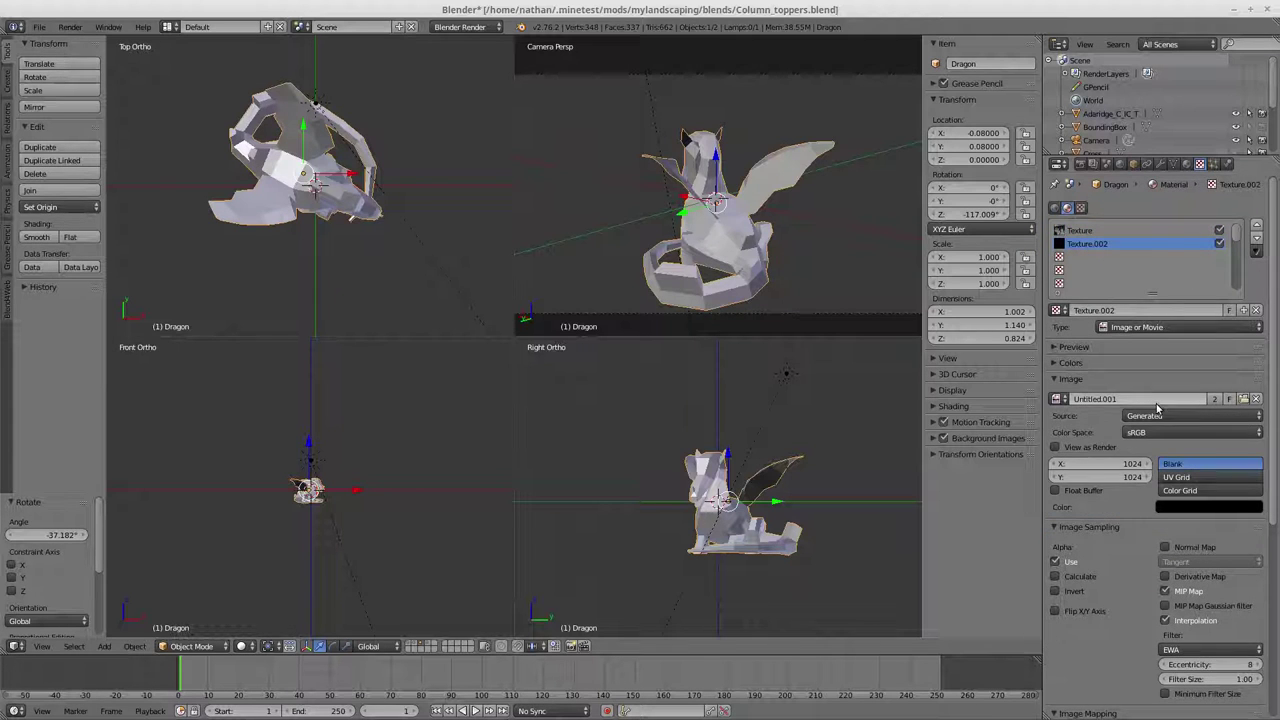
click(1131, 234)
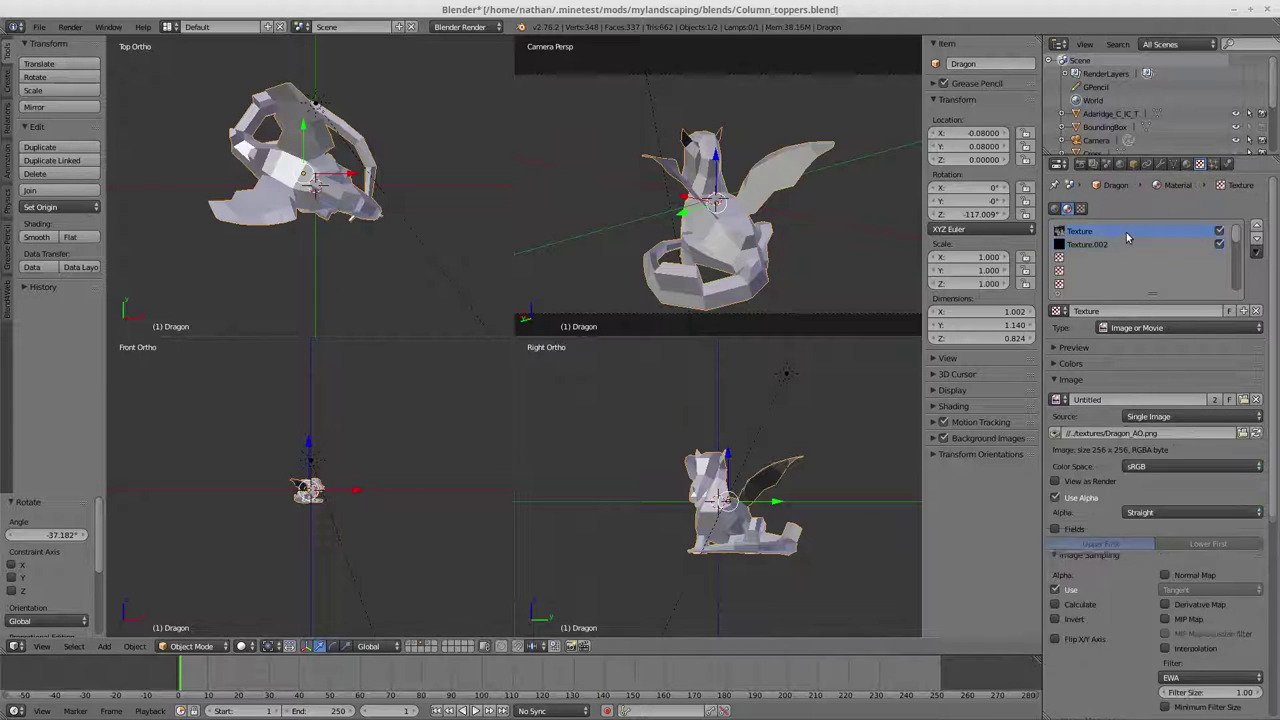
click(1115, 245)
click(1115, 234)
Step: Orbit the upper-right view to a close orthographic angle on the dragon and list the screen layouts
middle_drag(786, 263, 733, 213)
key(KP_5)
scroll(733, 213, up, 3)
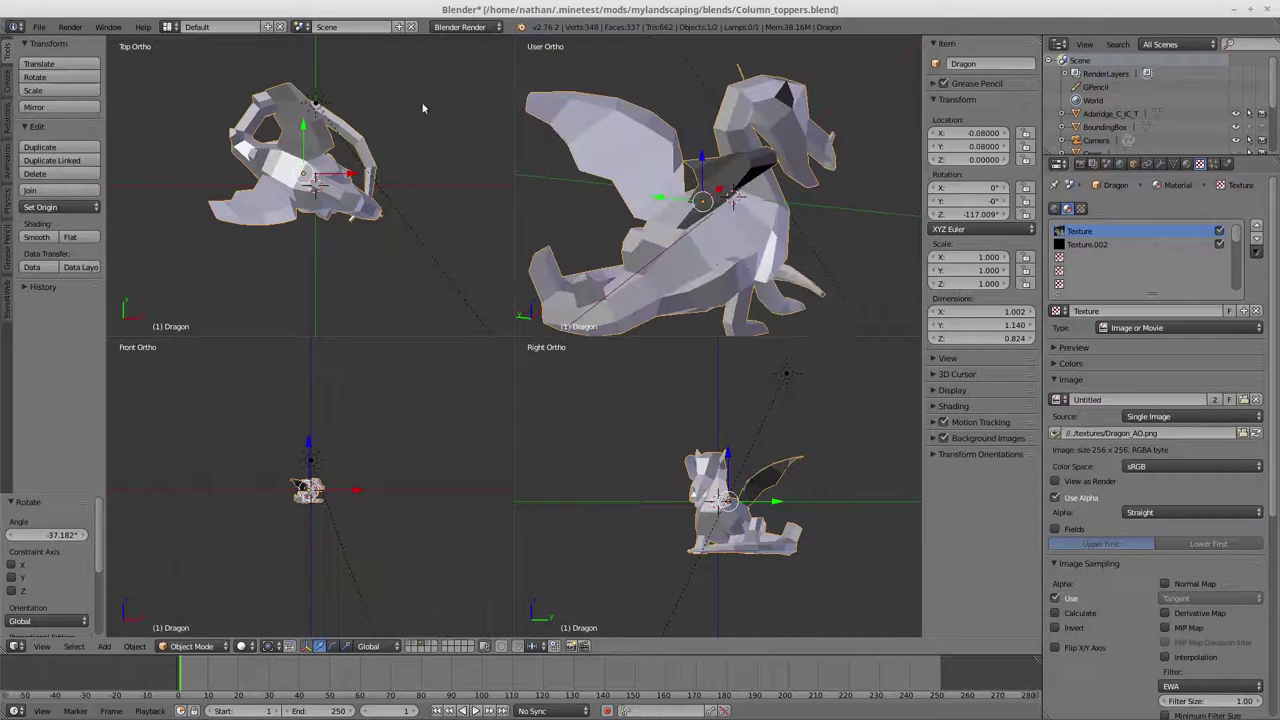
click(172, 27)
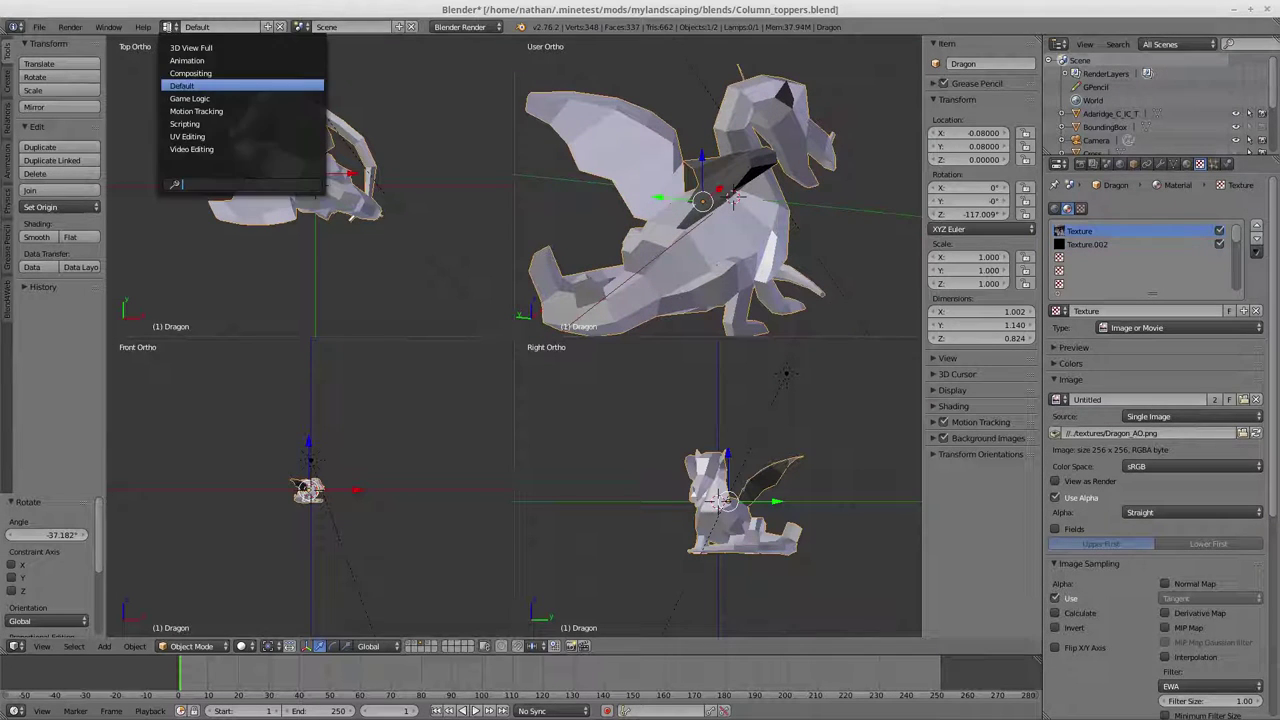
Step: Inspect the dragon in the UV Editing layout, then go back to the Default layout
click(190, 137)
scroll(951, 381, down, 3)
middle_drag(1000, 380, 995, 438)
scroll(998, 413, up, 2)
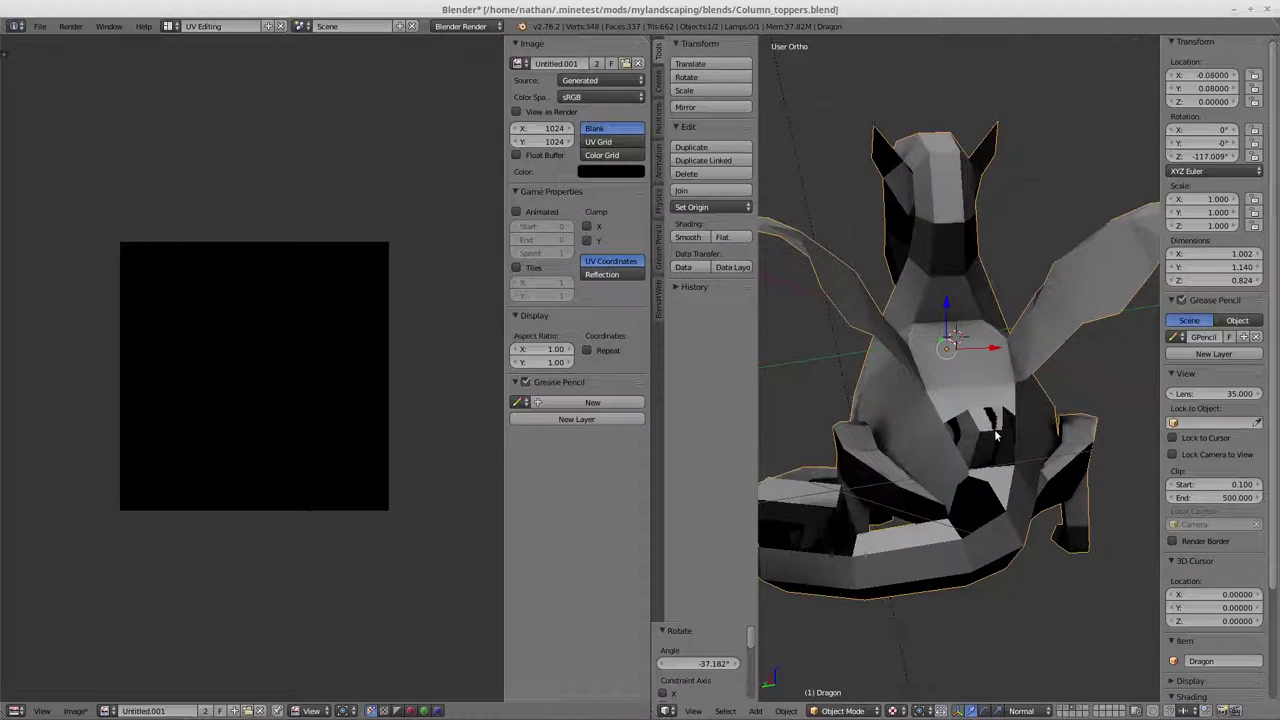
middle_drag(985, 353, 1040, 280)
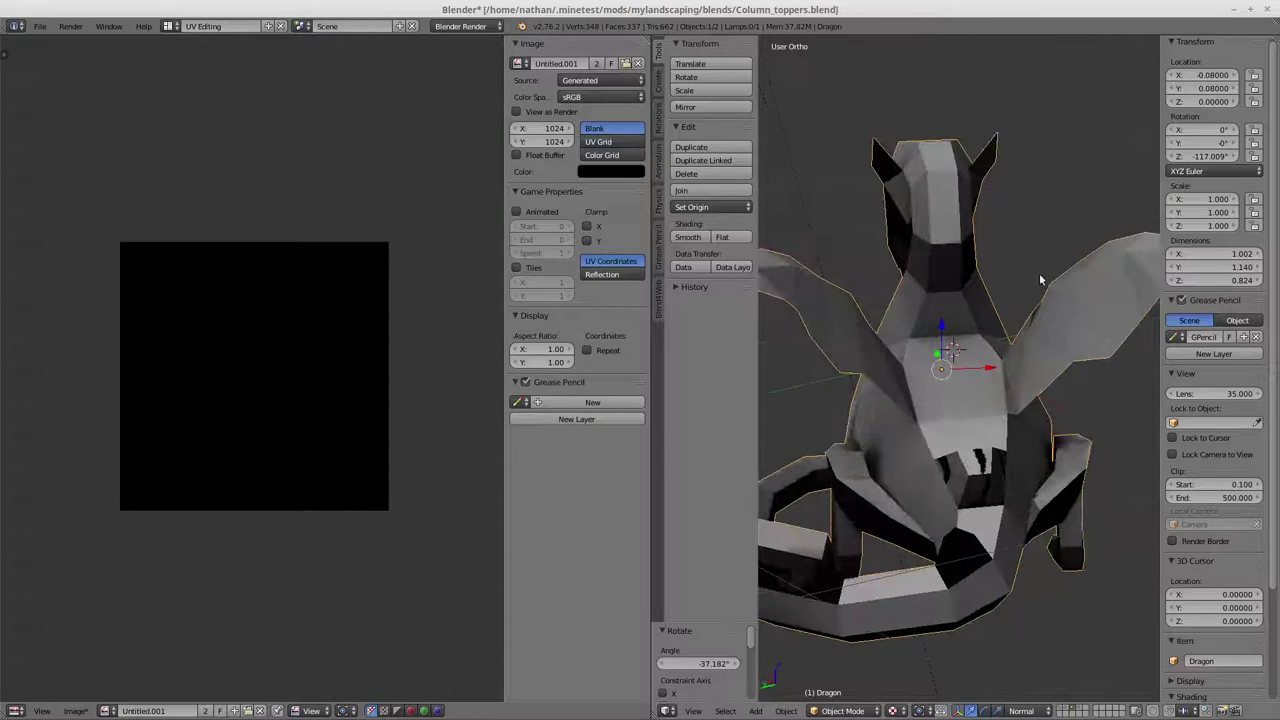
click(169, 26)
click(182, 86)
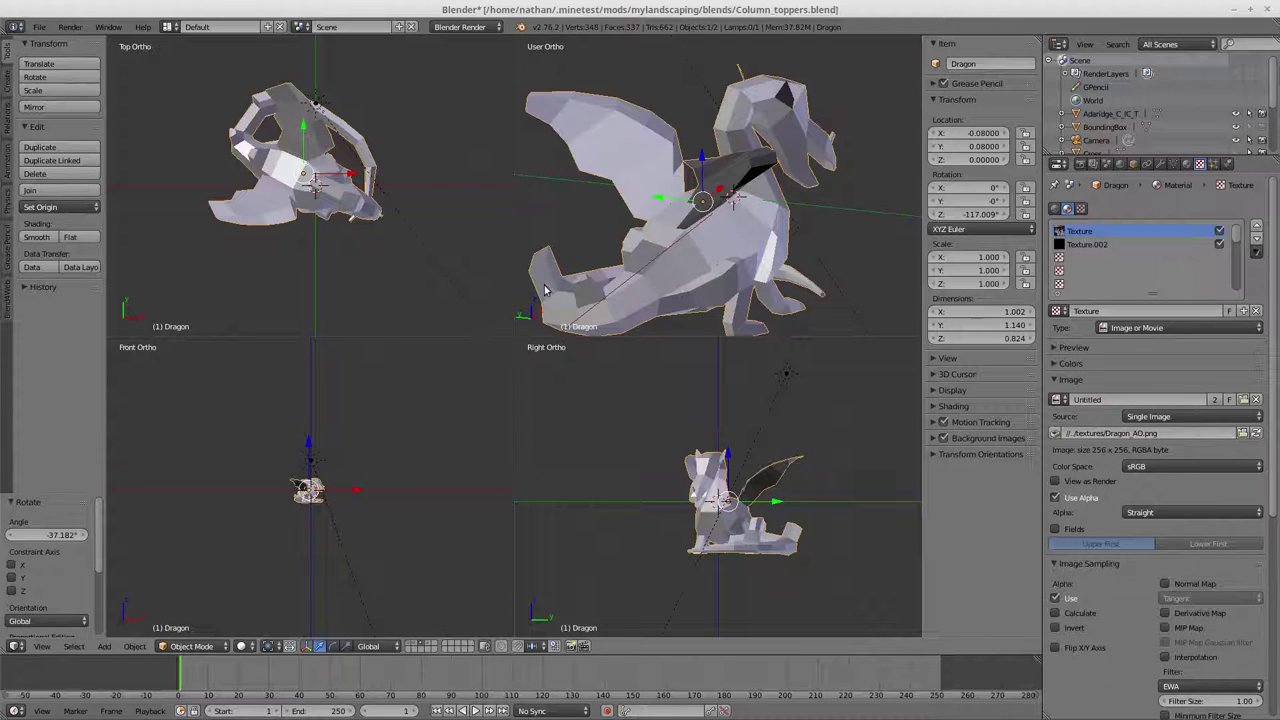
Step: Unlink Texture.002 from the dragon's material and switch to the UV Editing layout
click(1100, 244)
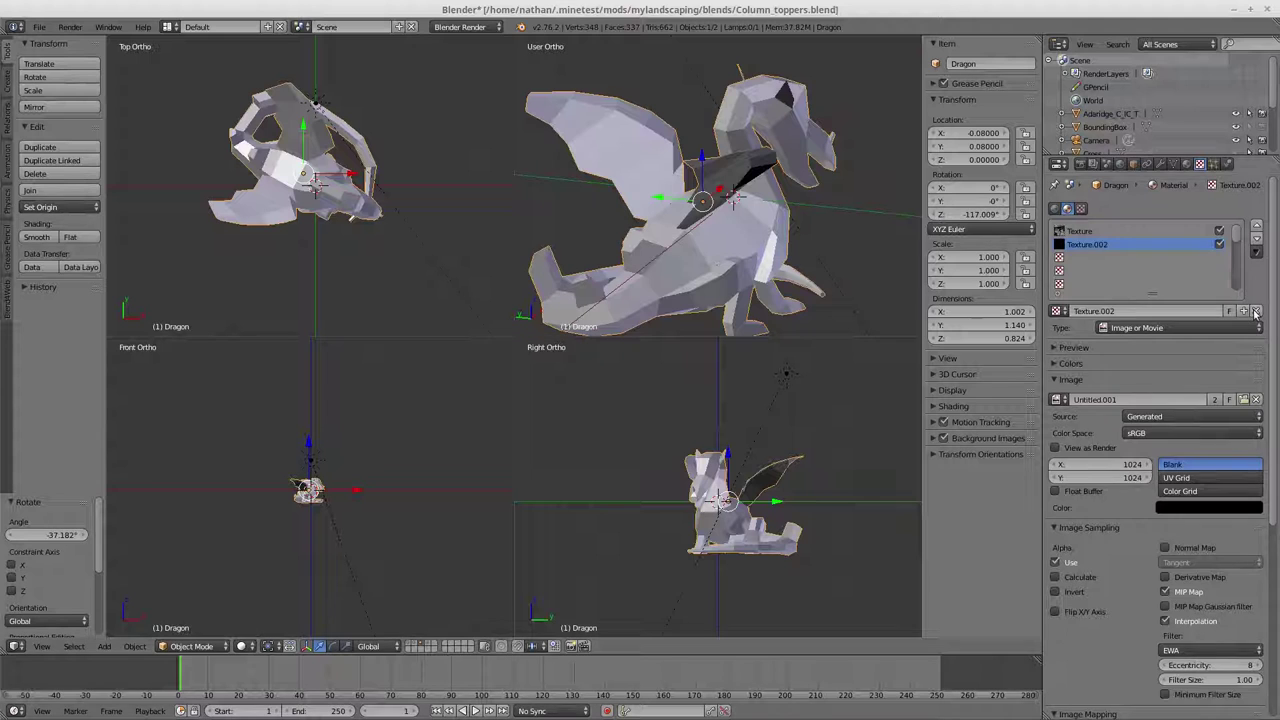
click(1256, 311)
click(1080, 231)
click(168, 26)
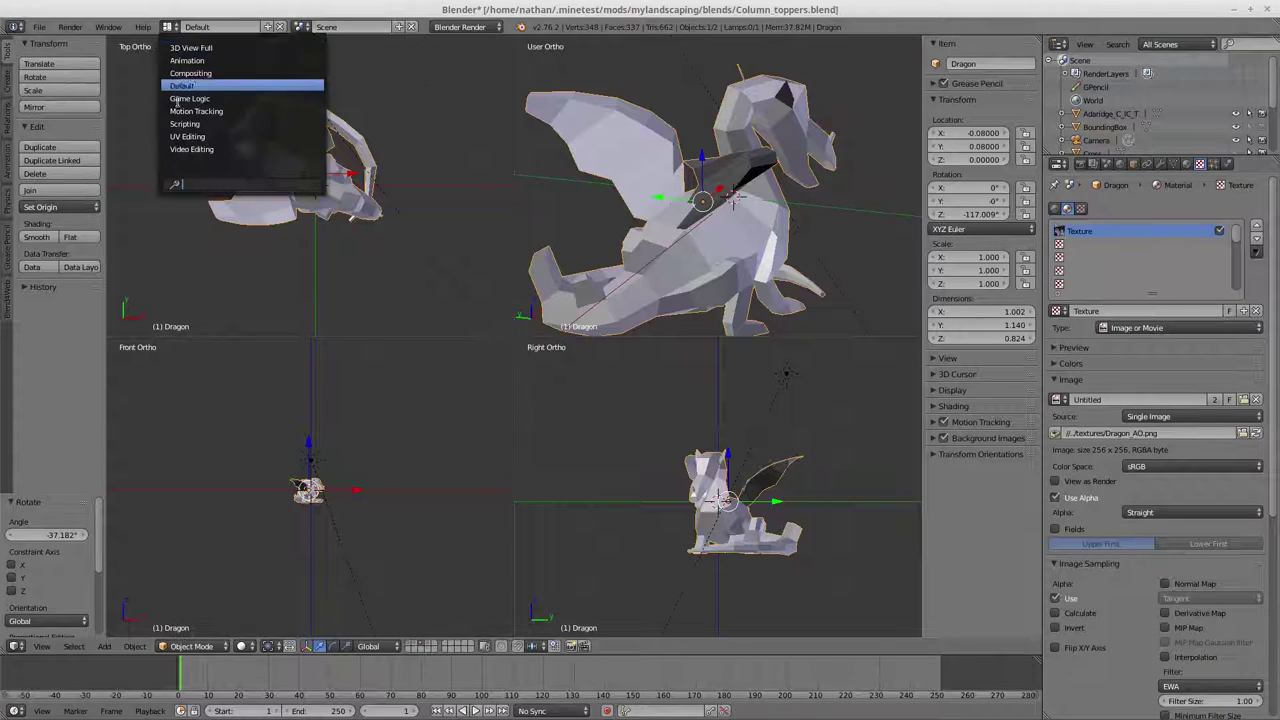
click(190, 136)
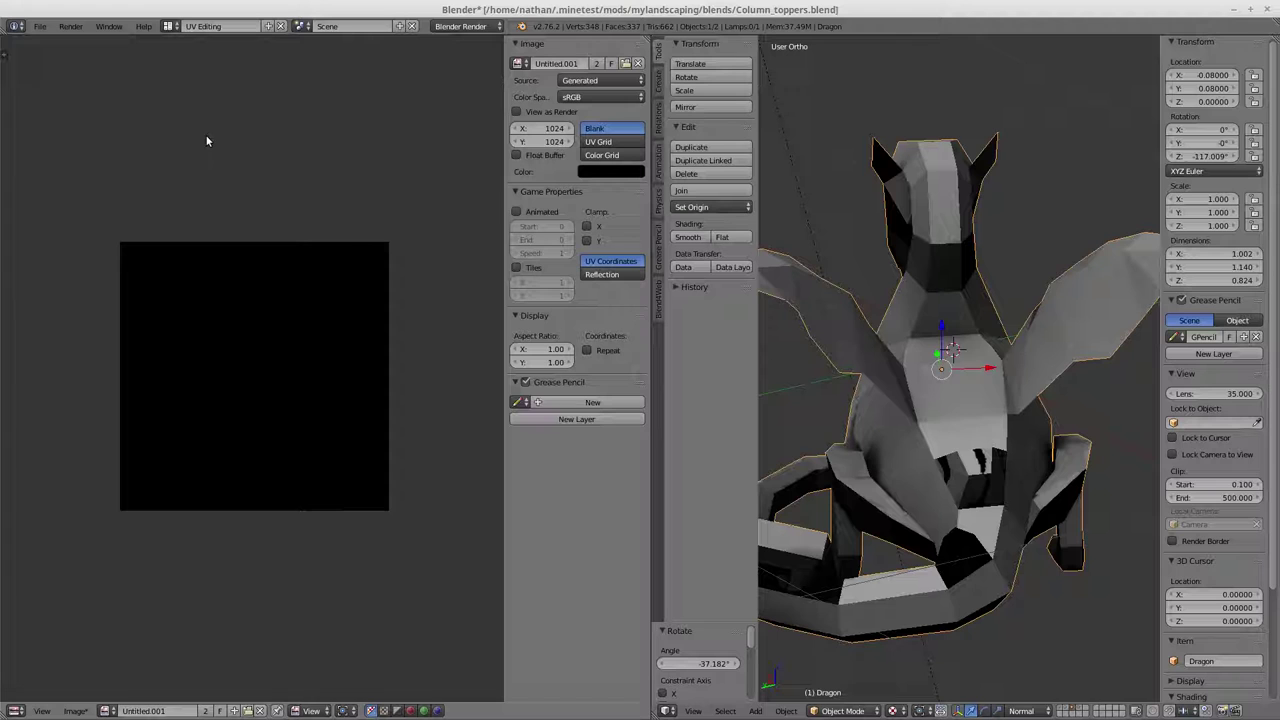
Step: In Edit Mode, select and grow a small block of faces, with Dragon_AO shown behind the UVs
key(Tab)
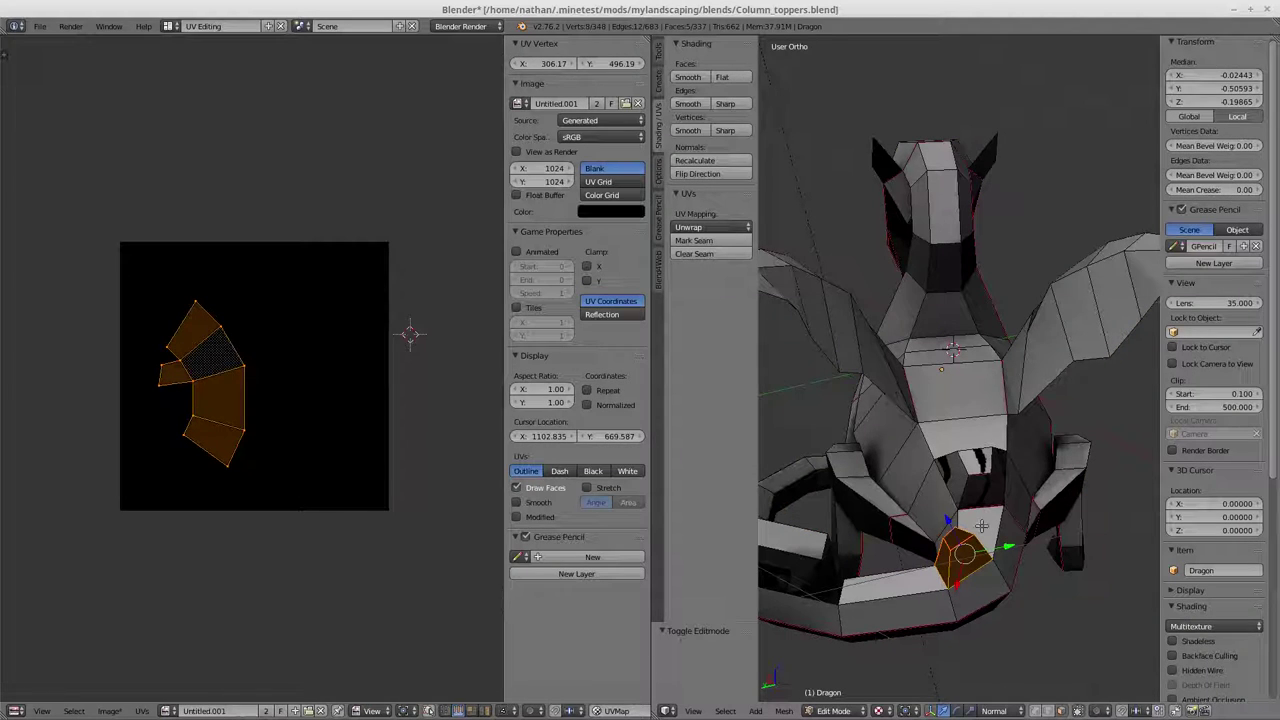
key(a)
key(a)
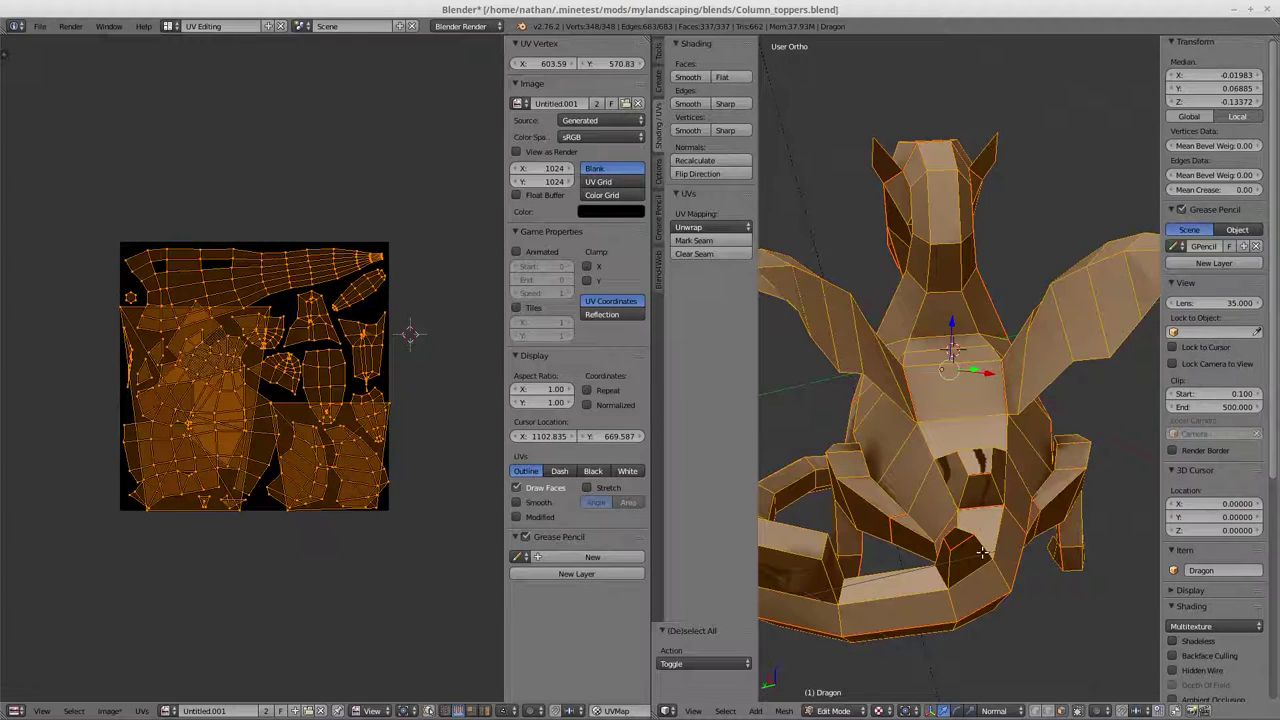
key(a)
right_click(962, 550)
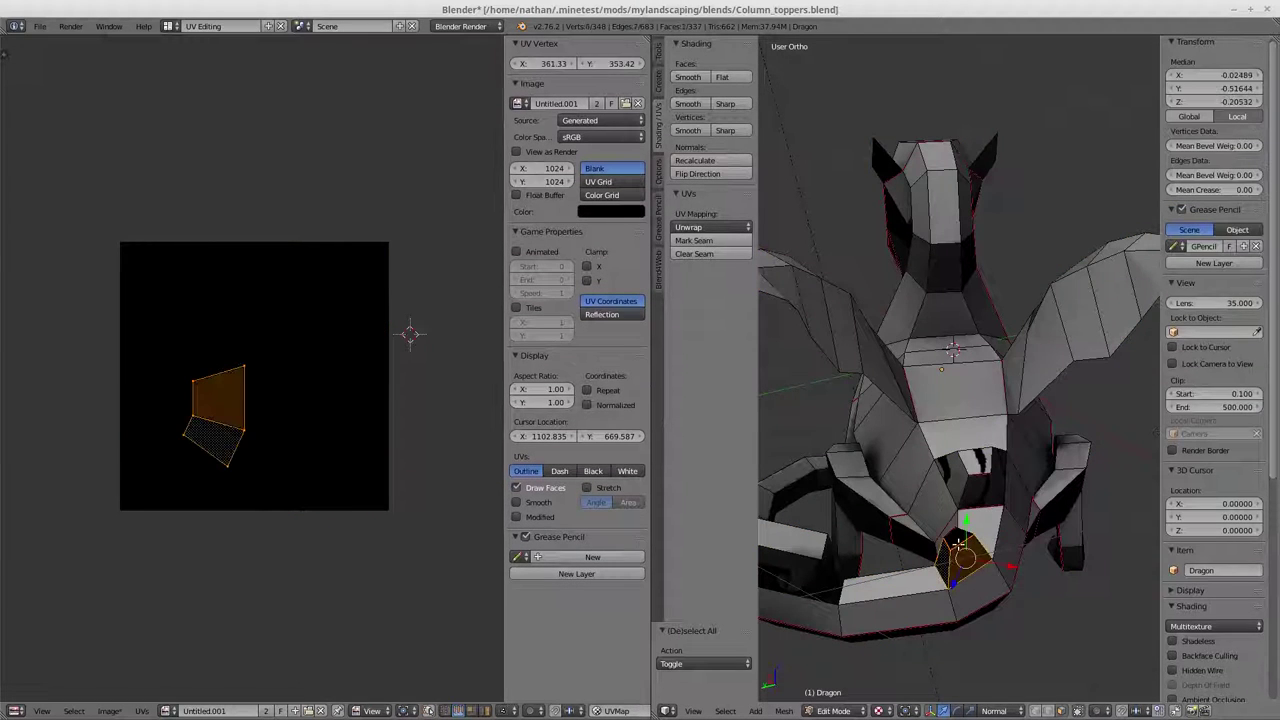
middle_drag(958, 545, 913, 495)
right_click(862, 490)
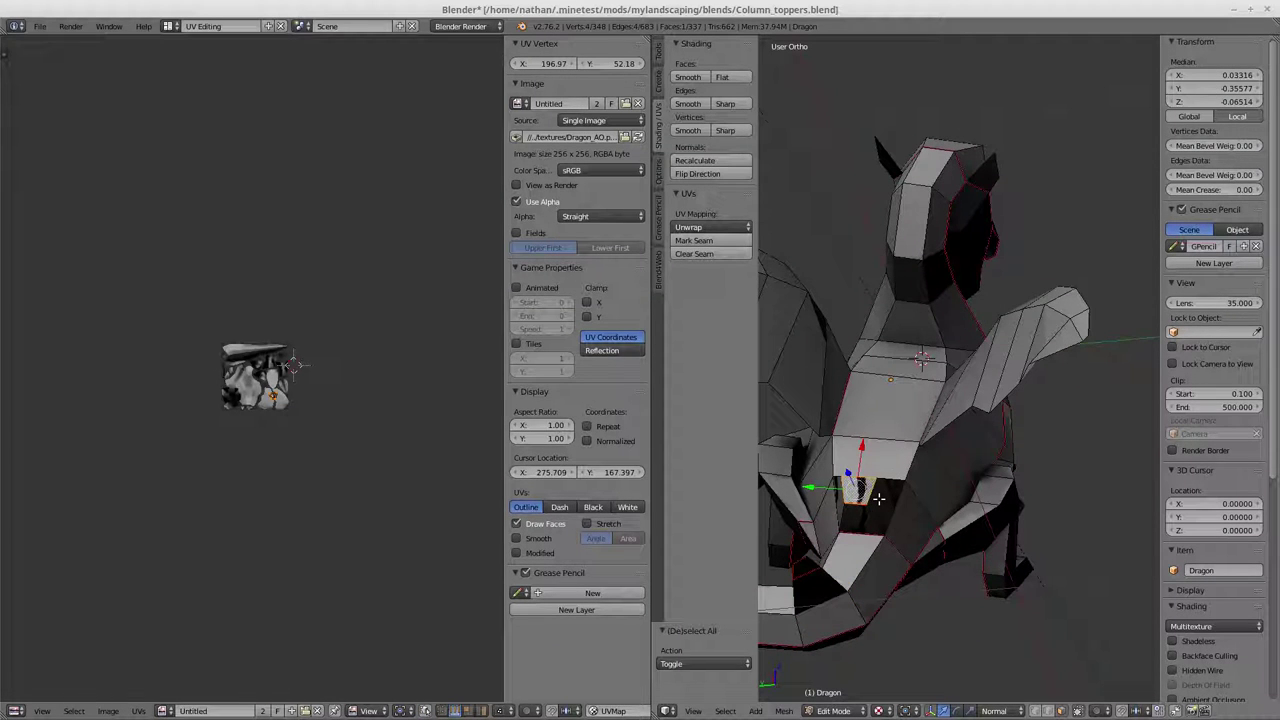
right_click(812, 563)
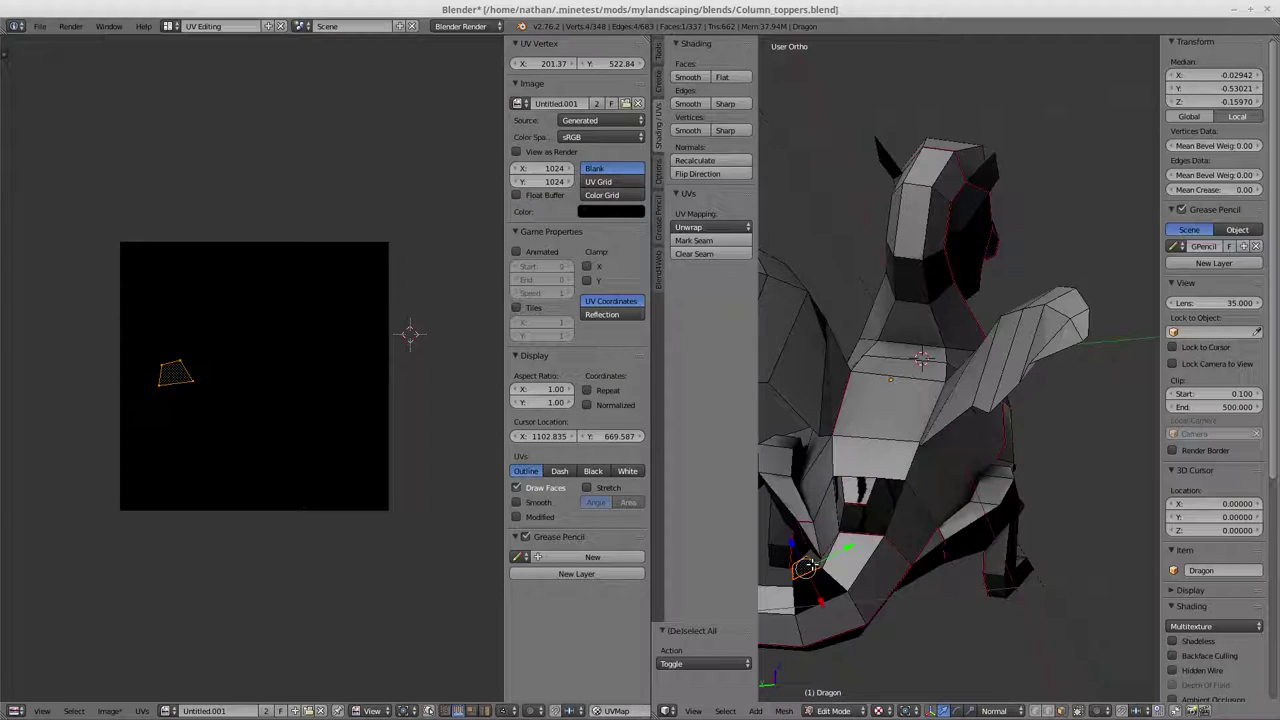
key(ctrl+KP_Add)
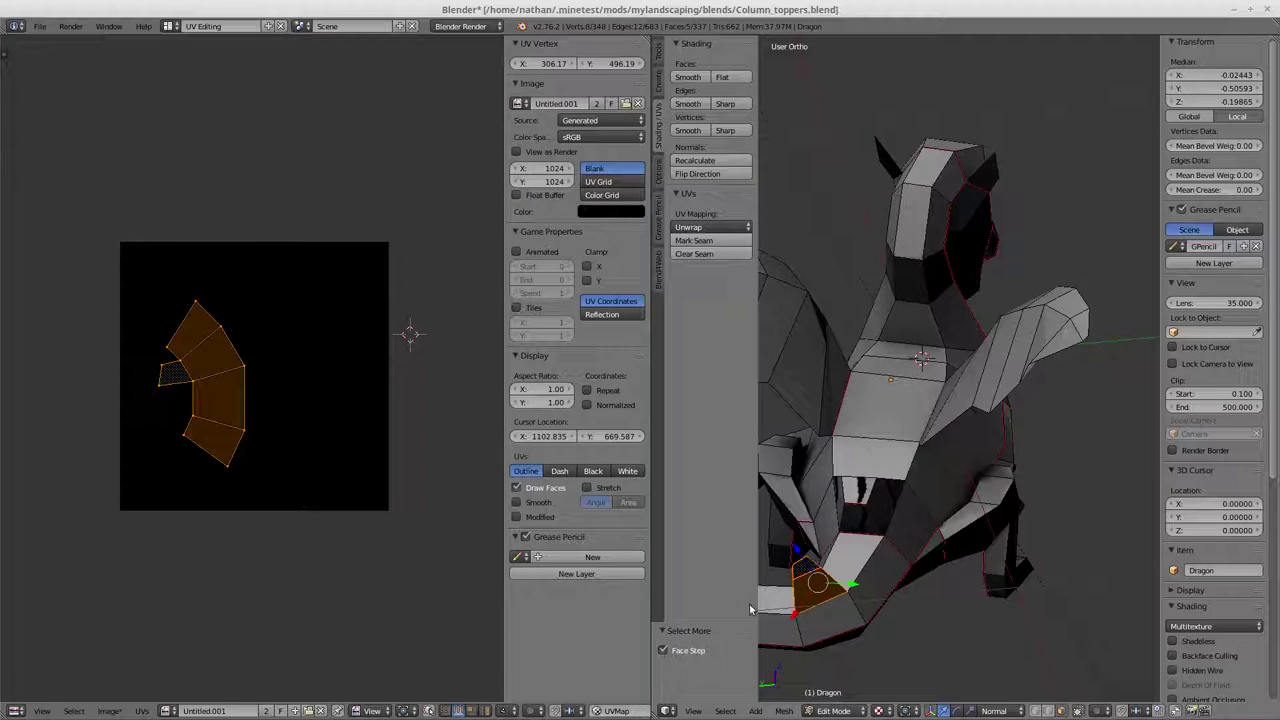
click(166, 711)
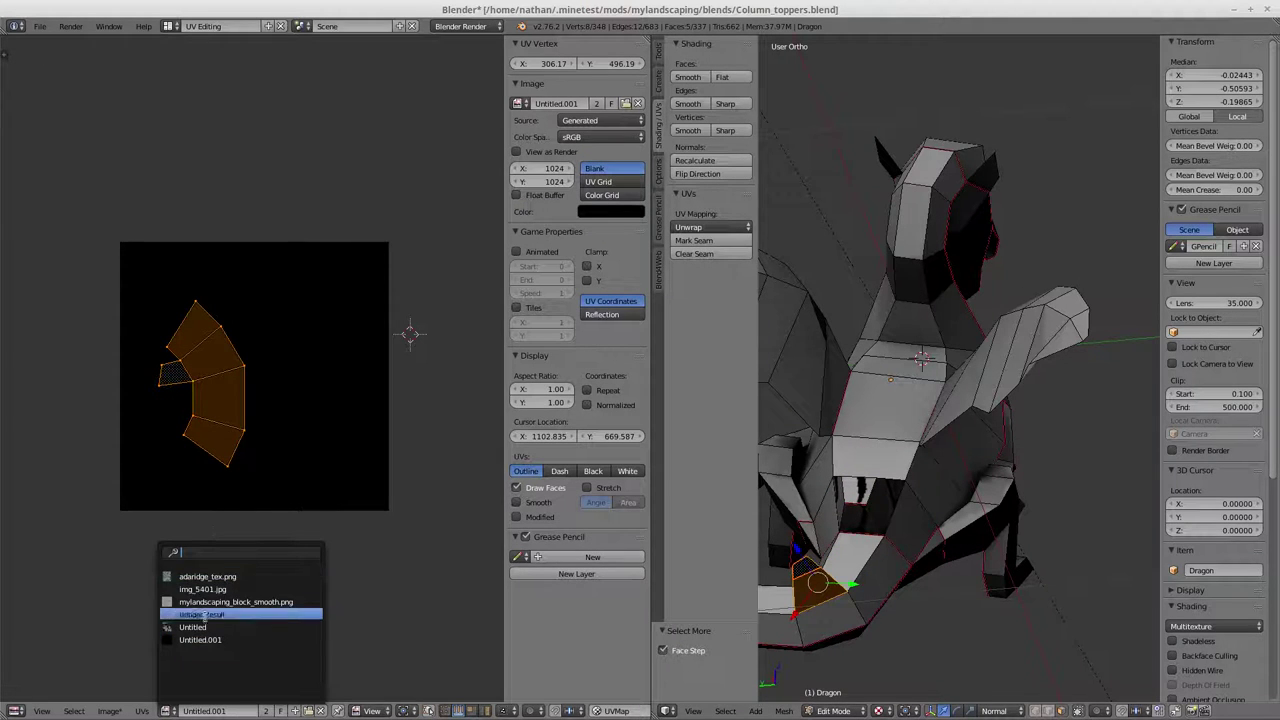
click(200, 628)
scroll(291, 421, up, 8)
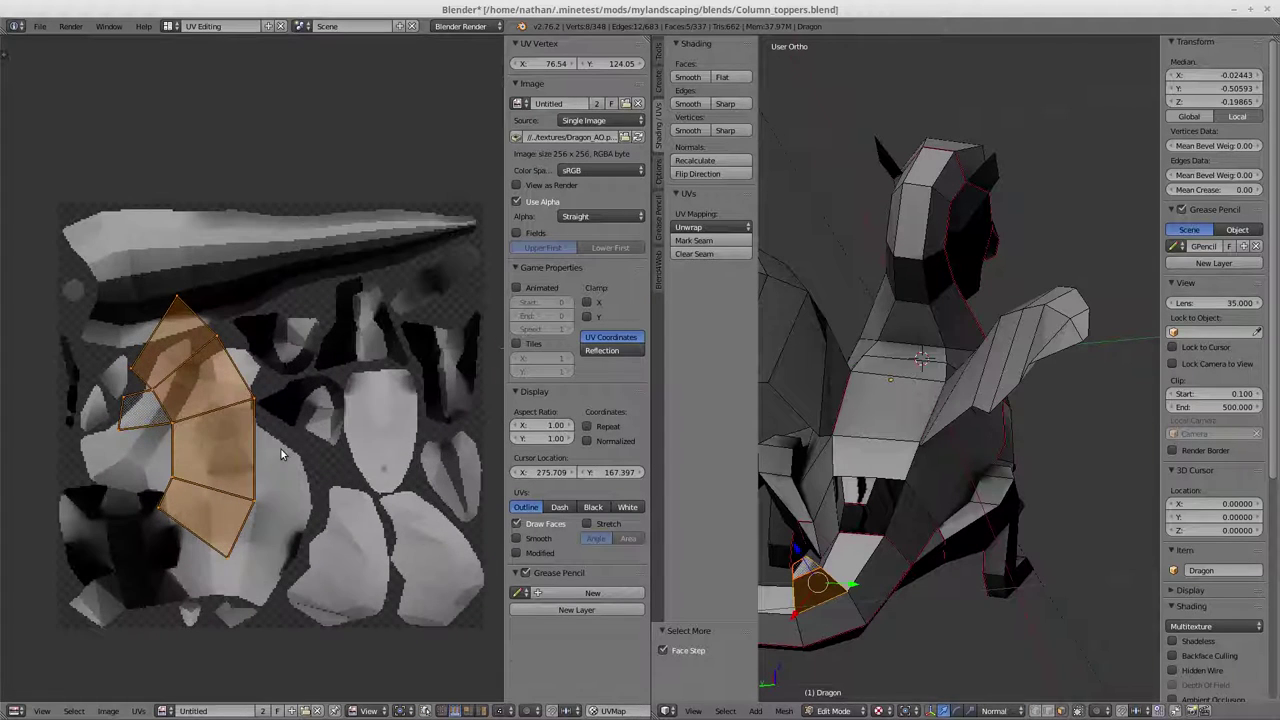
Step: Shrink that UV island, rotate it about −30.8°, and place it in a free area
key(s)
click(214, 425)
key(g)
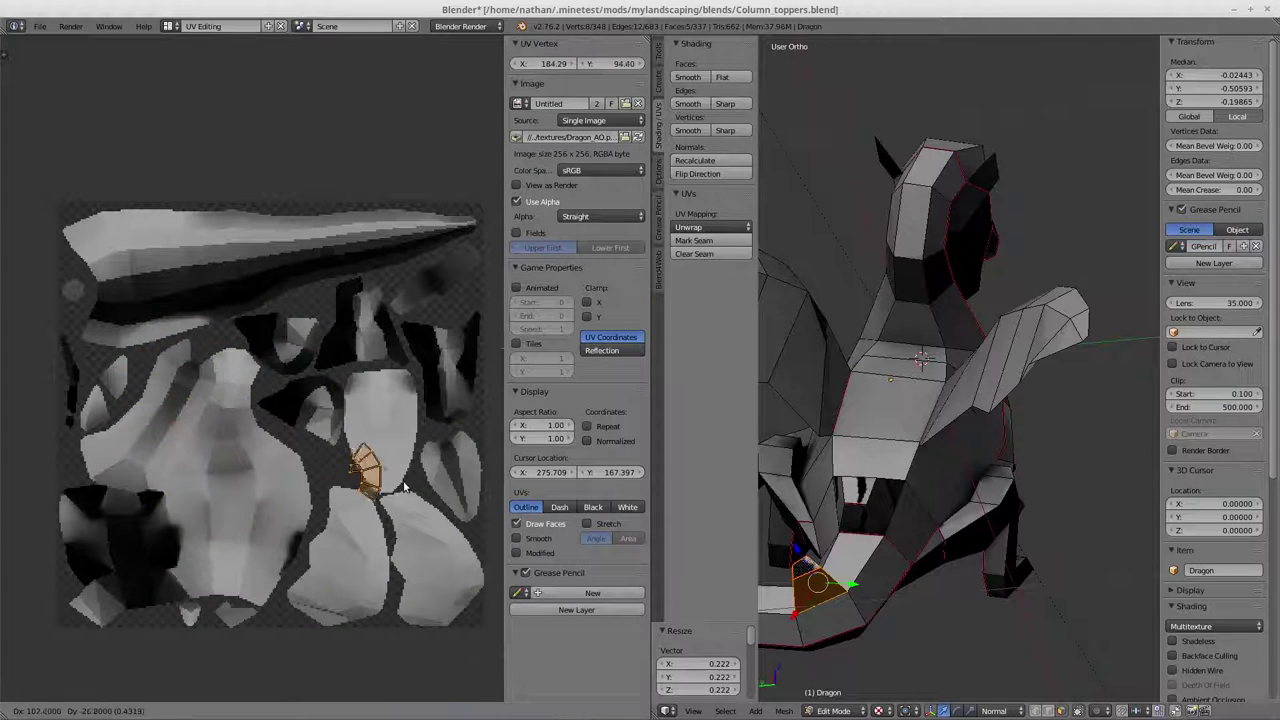
click(363, 474)
scroll(292, 447, up, 4)
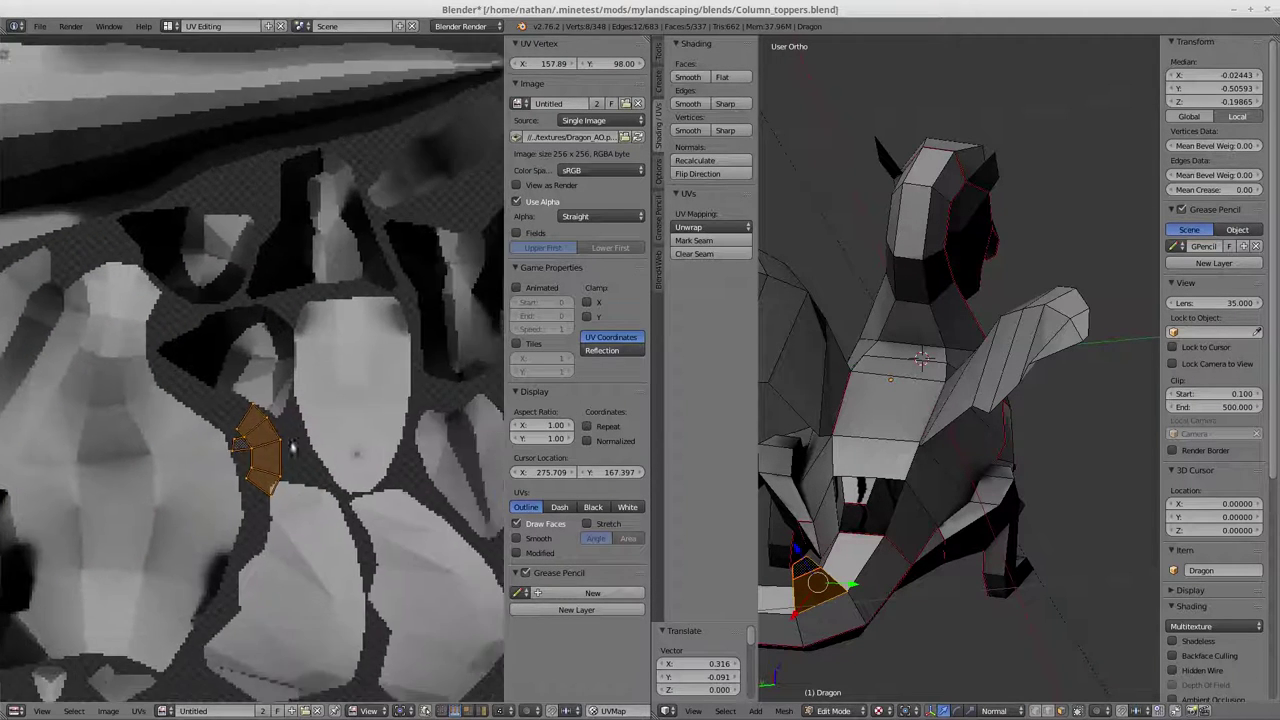
key(r)
click(316, 421)
key(g)
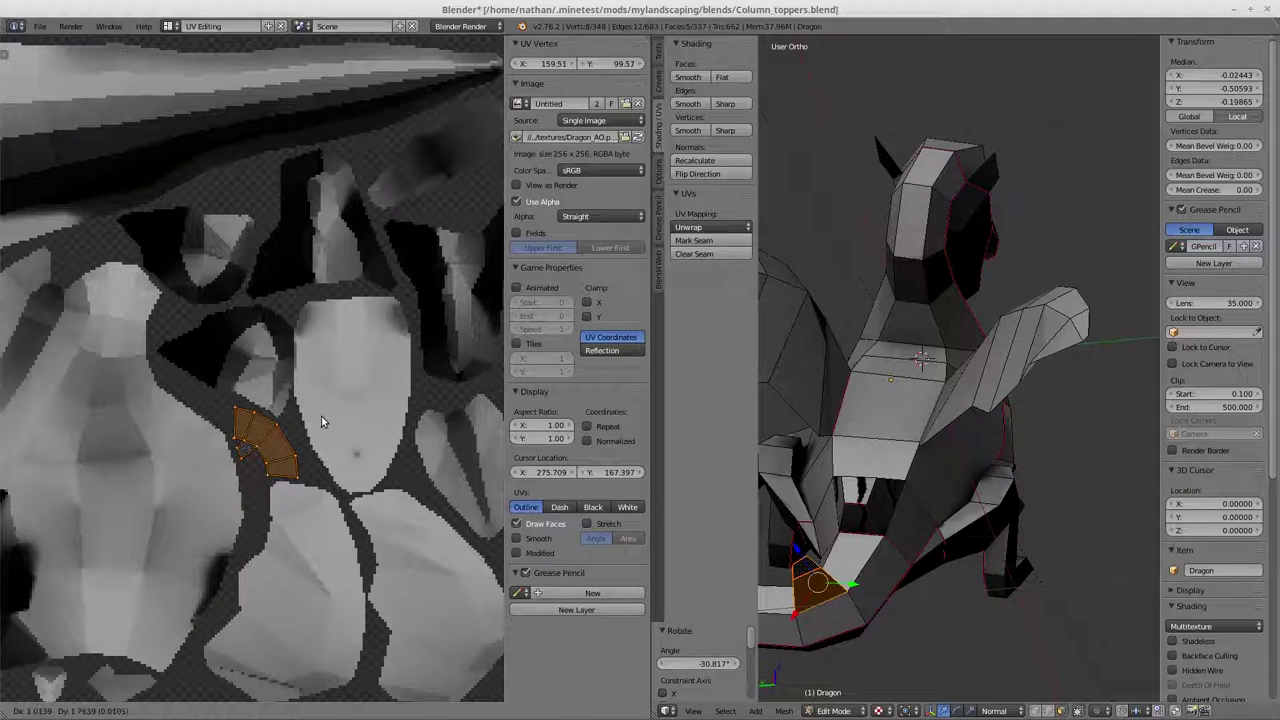
click(322, 416)
key(a)
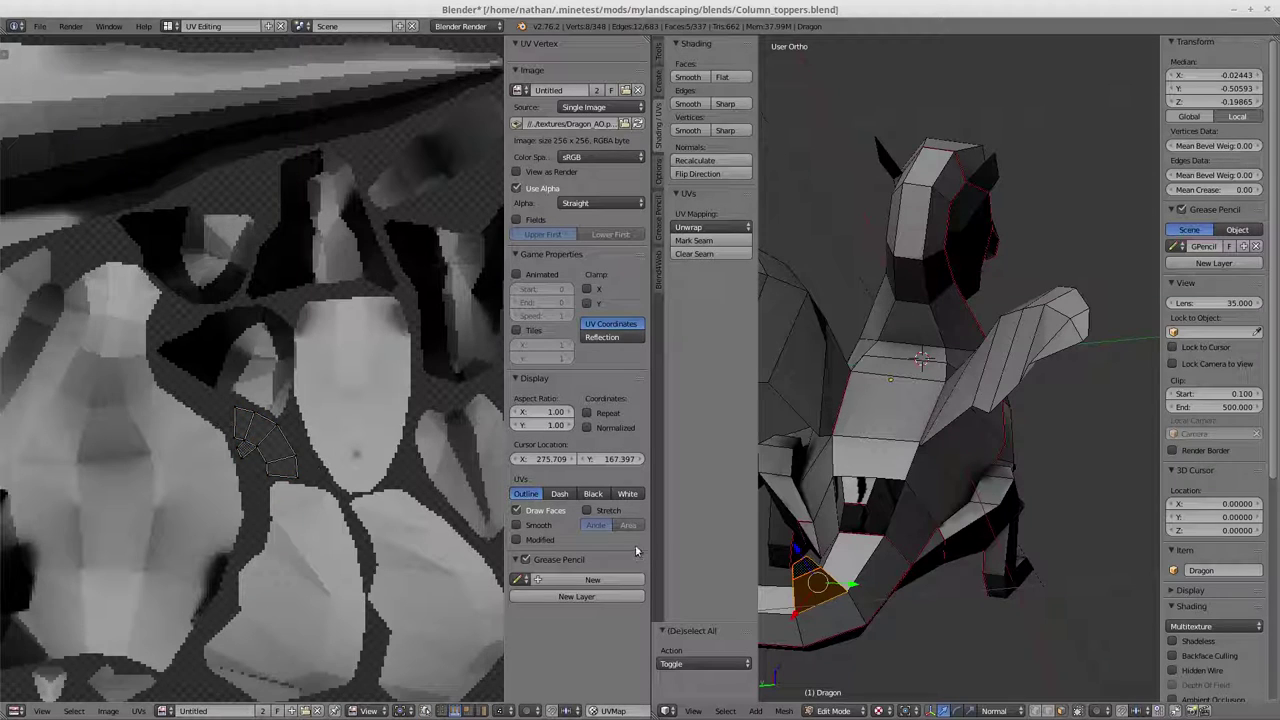
Step: Review all islands, then shrink another grown face group and fit it into an empty texture gap
key(a)
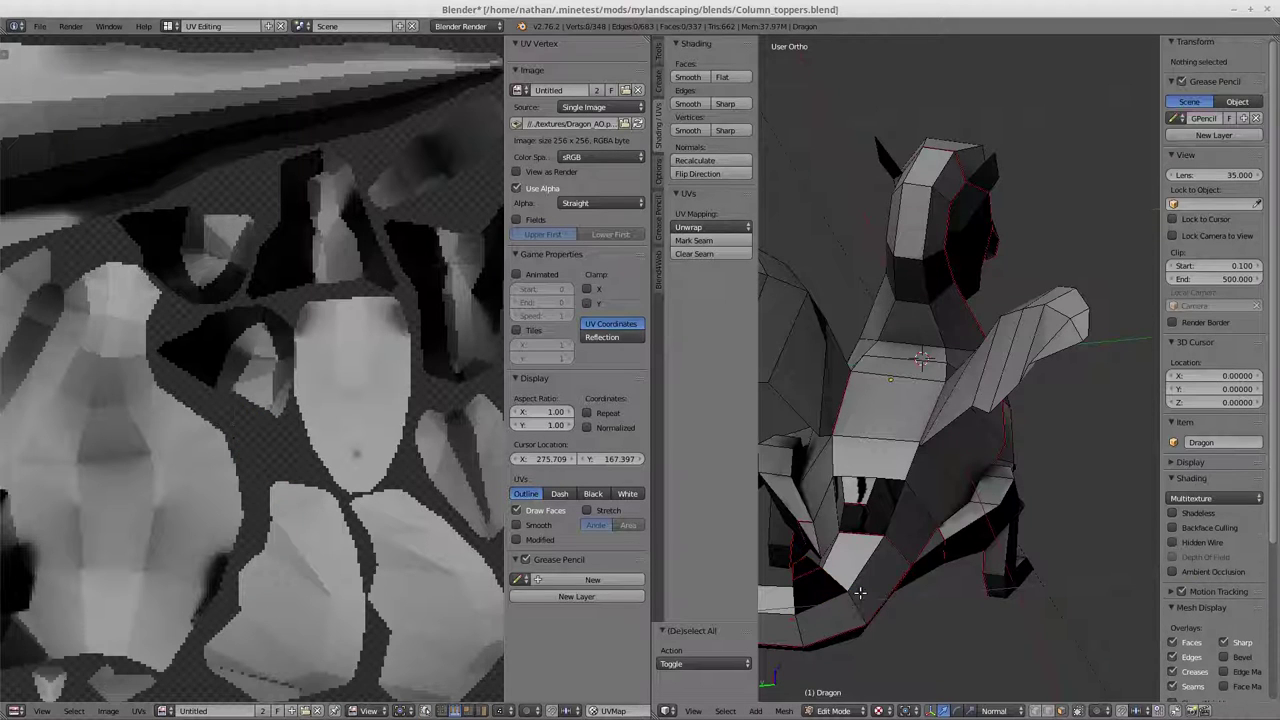
key(a)
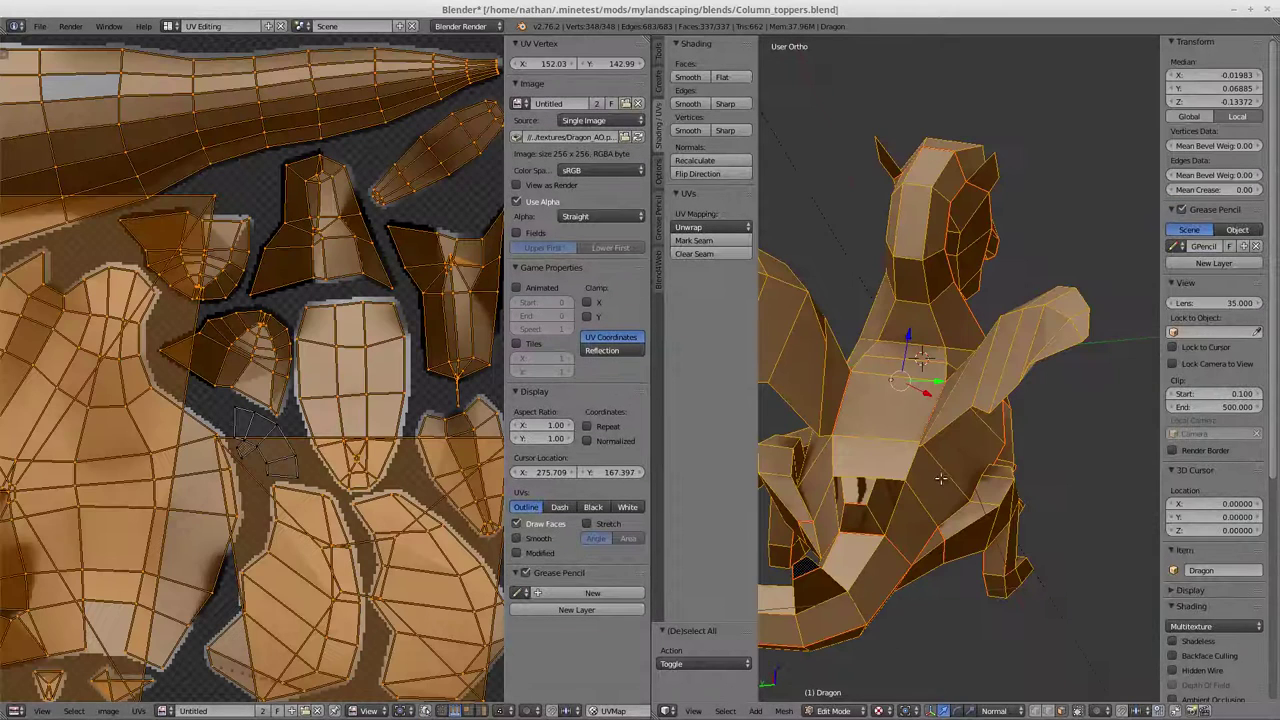
scroll(338, 447, down, 6)
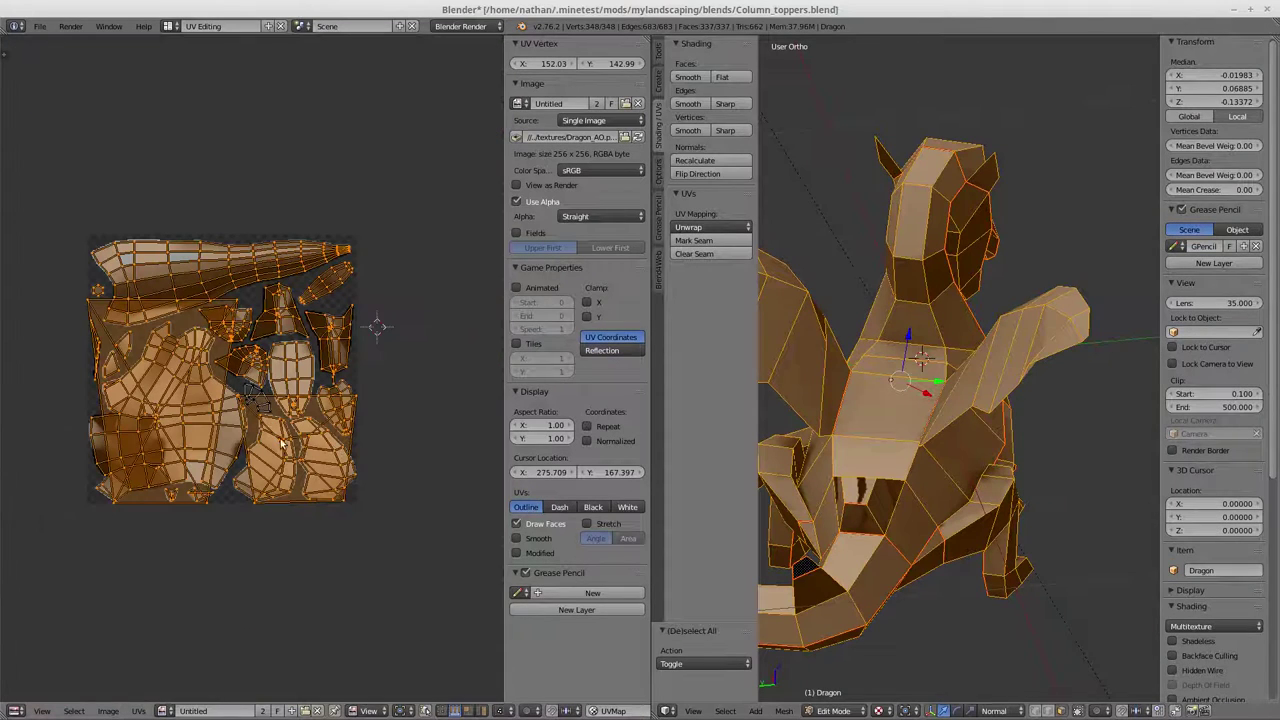
right_click(856, 490)
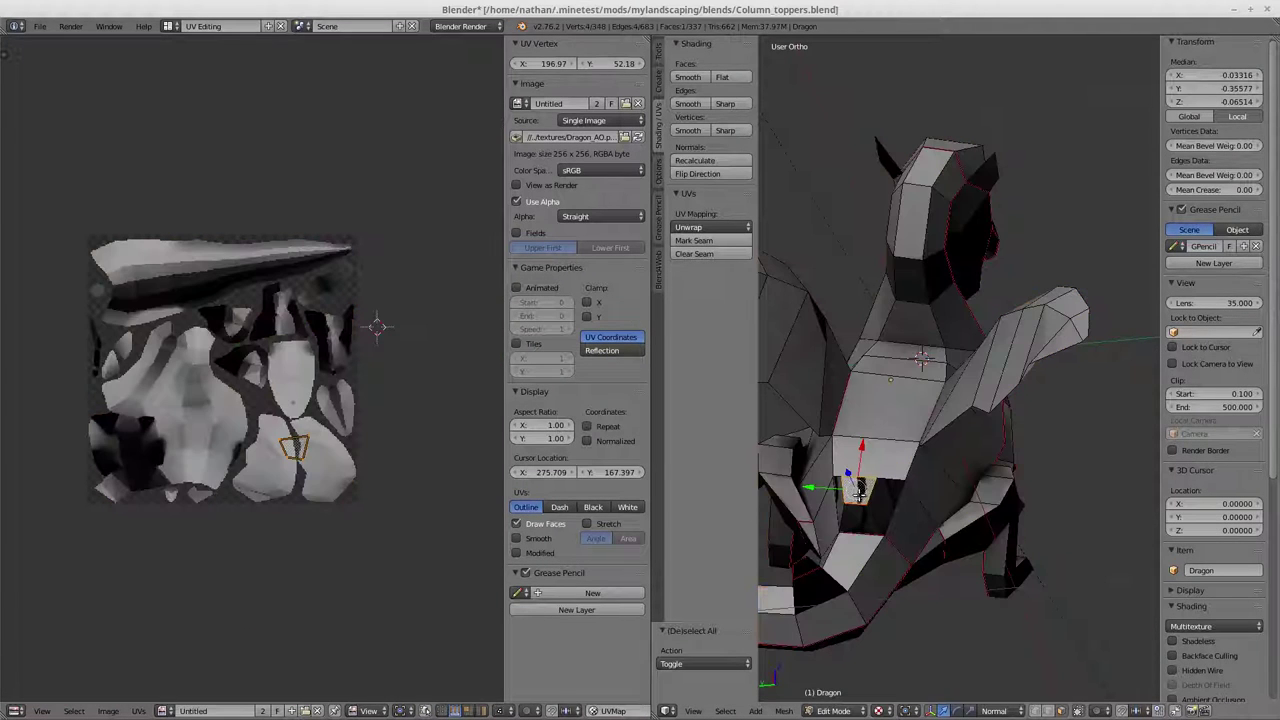
key(ctrl+KP_Add)
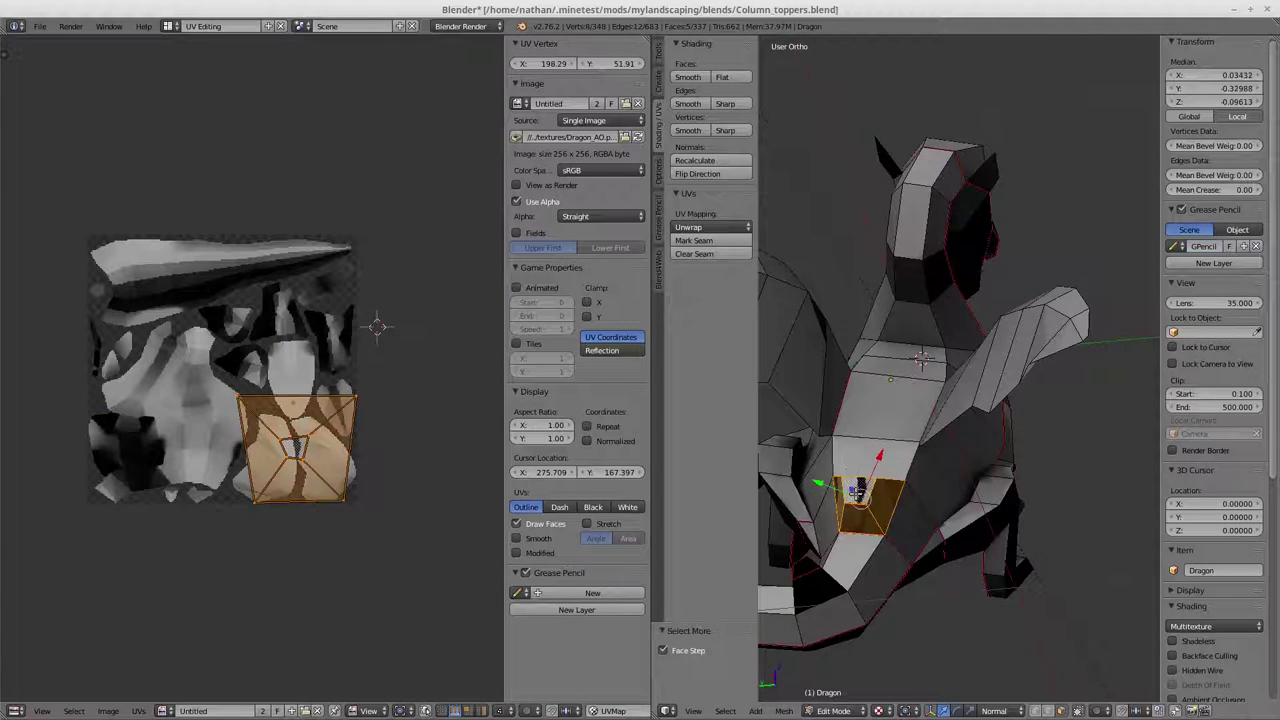
key(s)
click(320, 484)
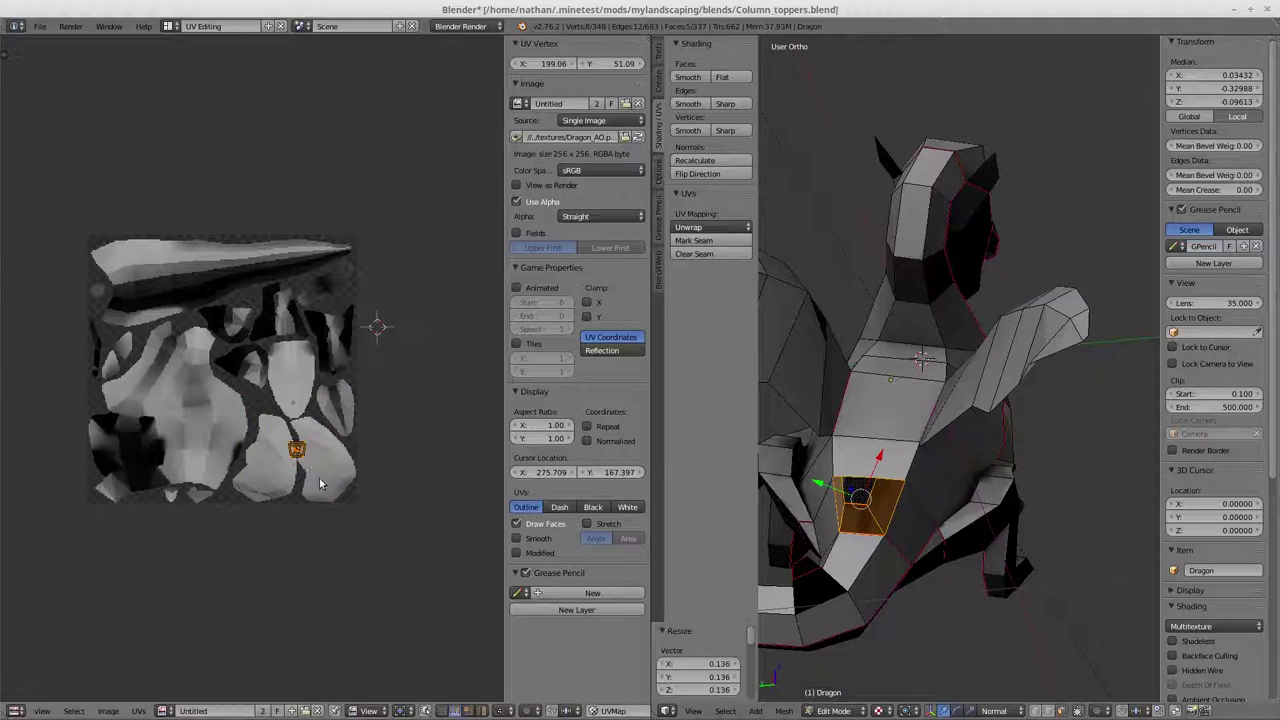
scroll(320, 484, up, 5)
key(g)
click(296, 427)
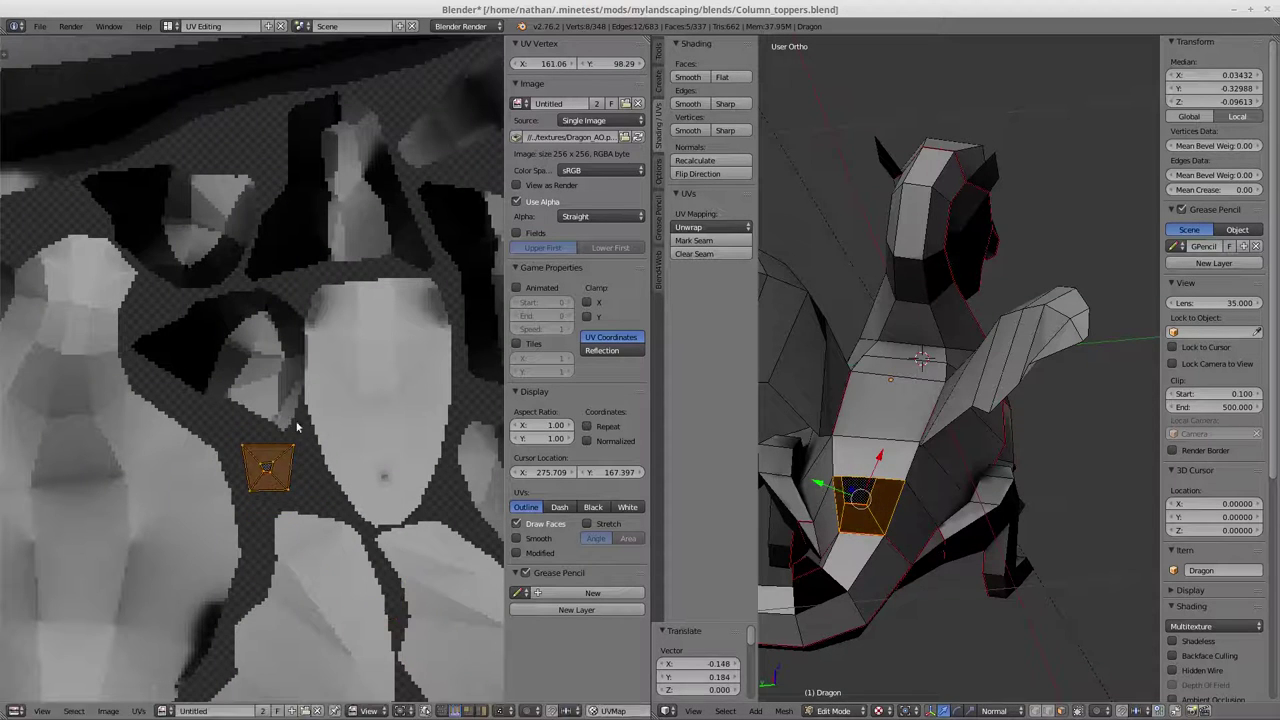
key(s)
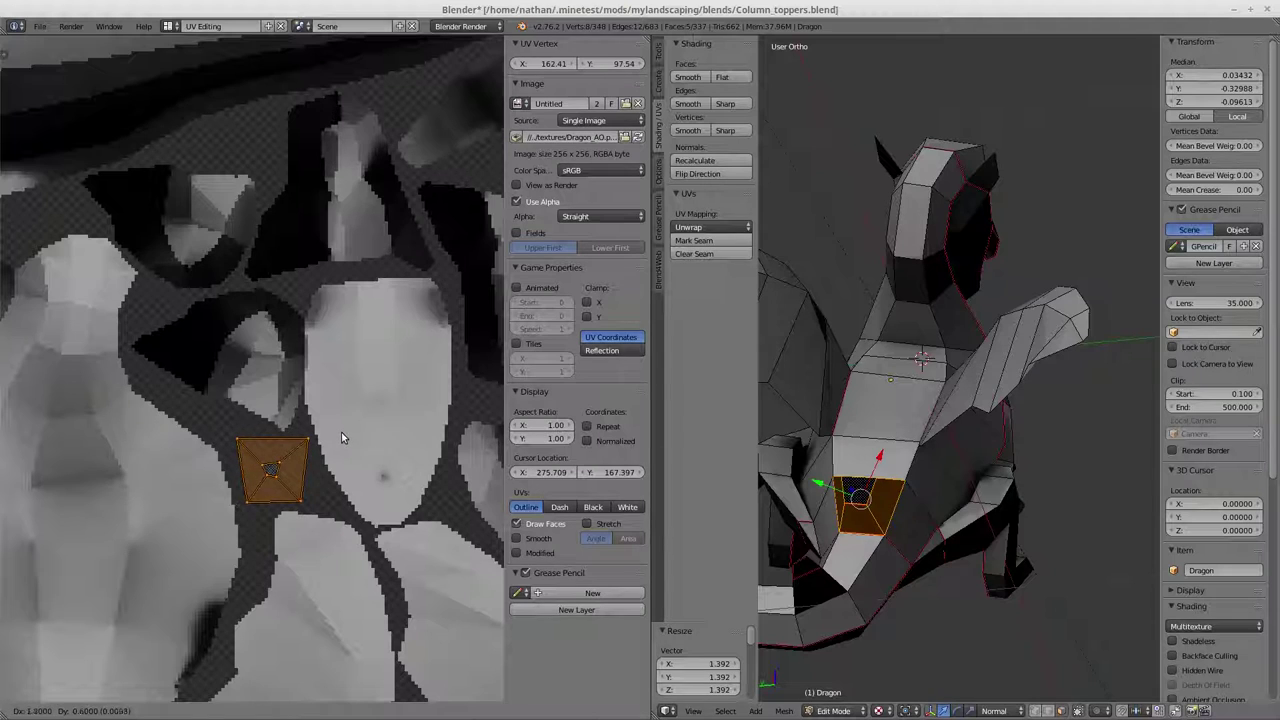
click(341, 437)
middle_drag(853, 533, 920, 512)
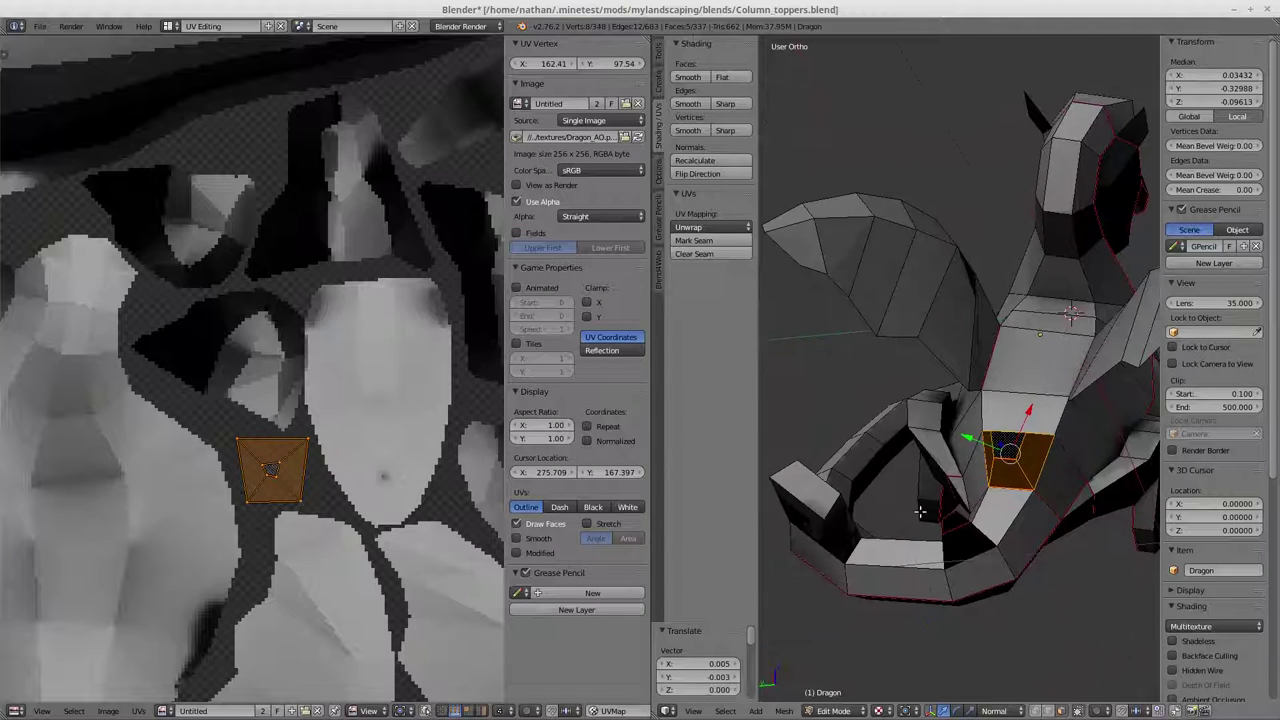
Step: Select and grow the tail-tip face, shrink its UVs and drop them near the texture's top
right_click(823, 493)
key(ctrl+KP_Add)
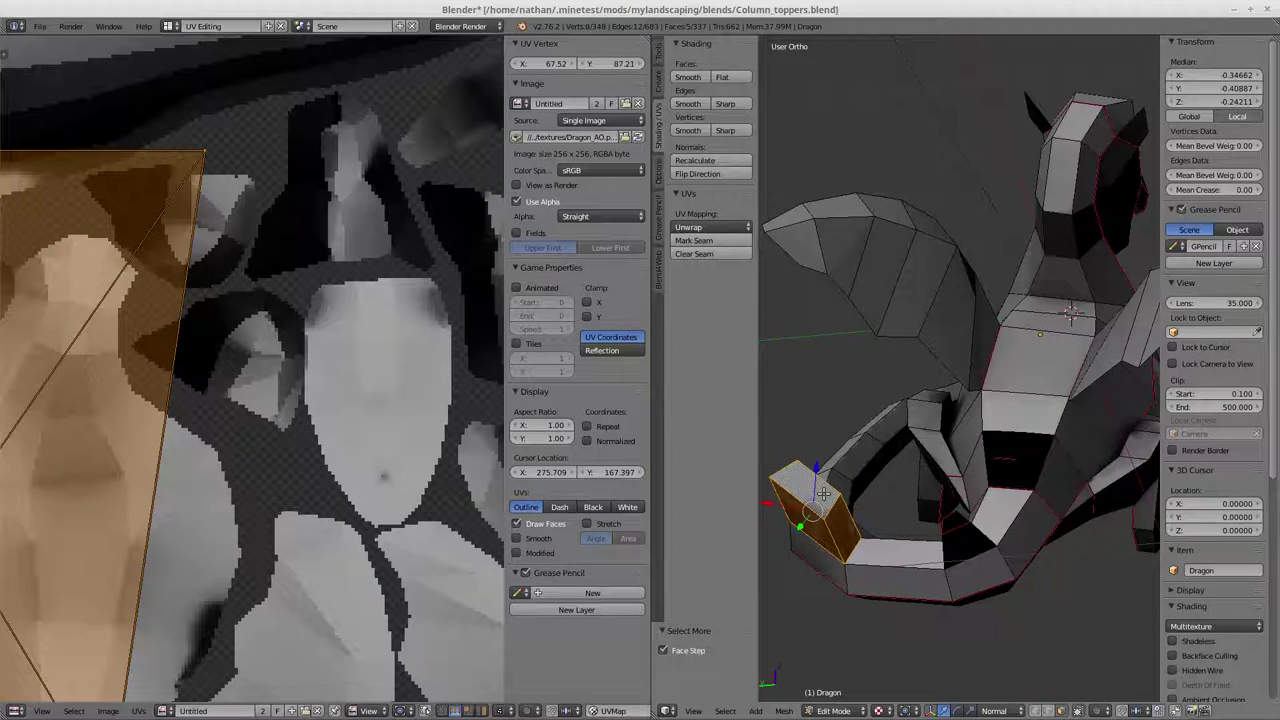
key(Home)
key(s)
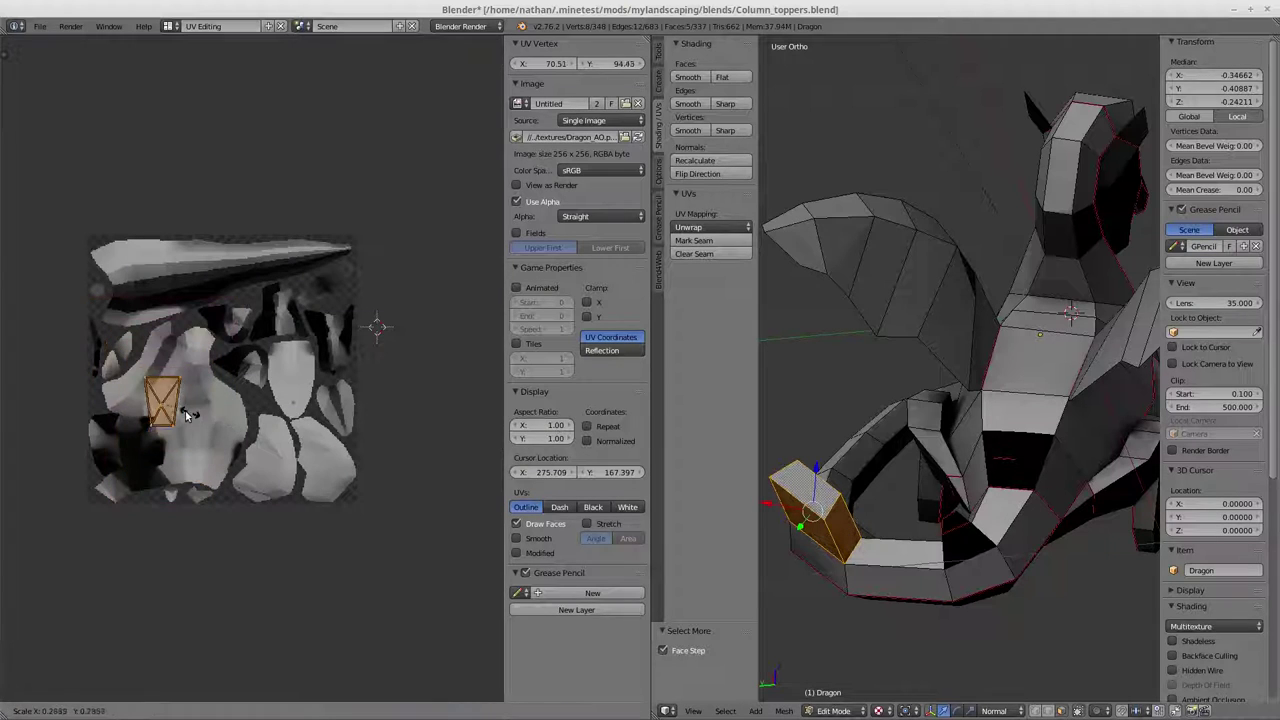
click(195, 415)
key(g)
click(368, 366)
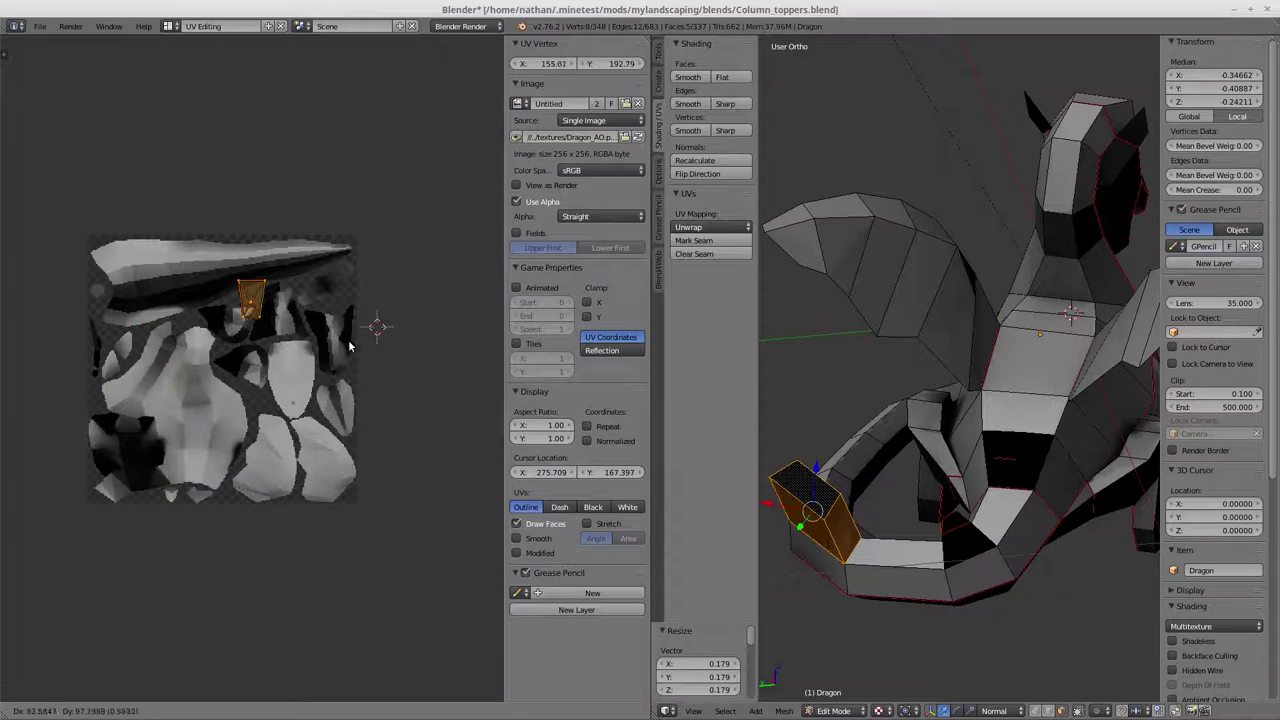
middle_drag(310, 365, 320, 520)
scroll(320, 522, up, 3)
middle_drag(400, 560, 258, 468)
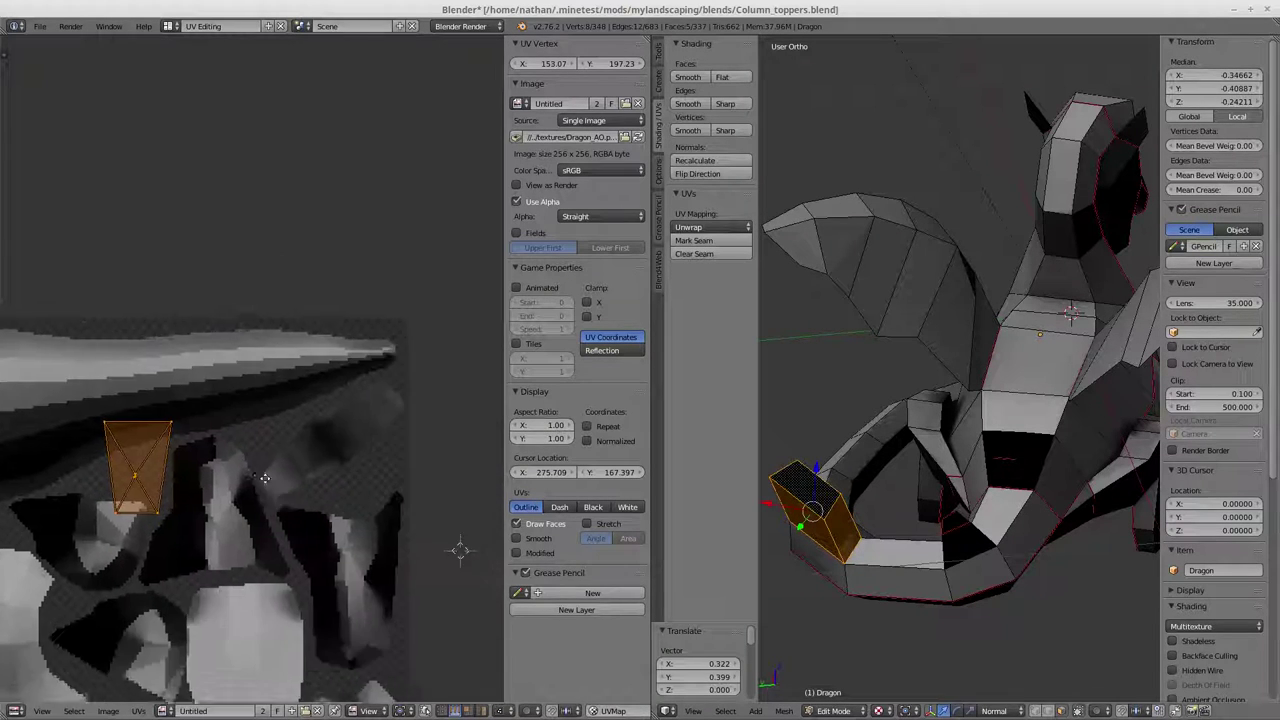
Step: Move, rotate and resize the tail-tip UVs into the gap beside the long island, then deselect
key(g)
click(441, 477)
key(r)
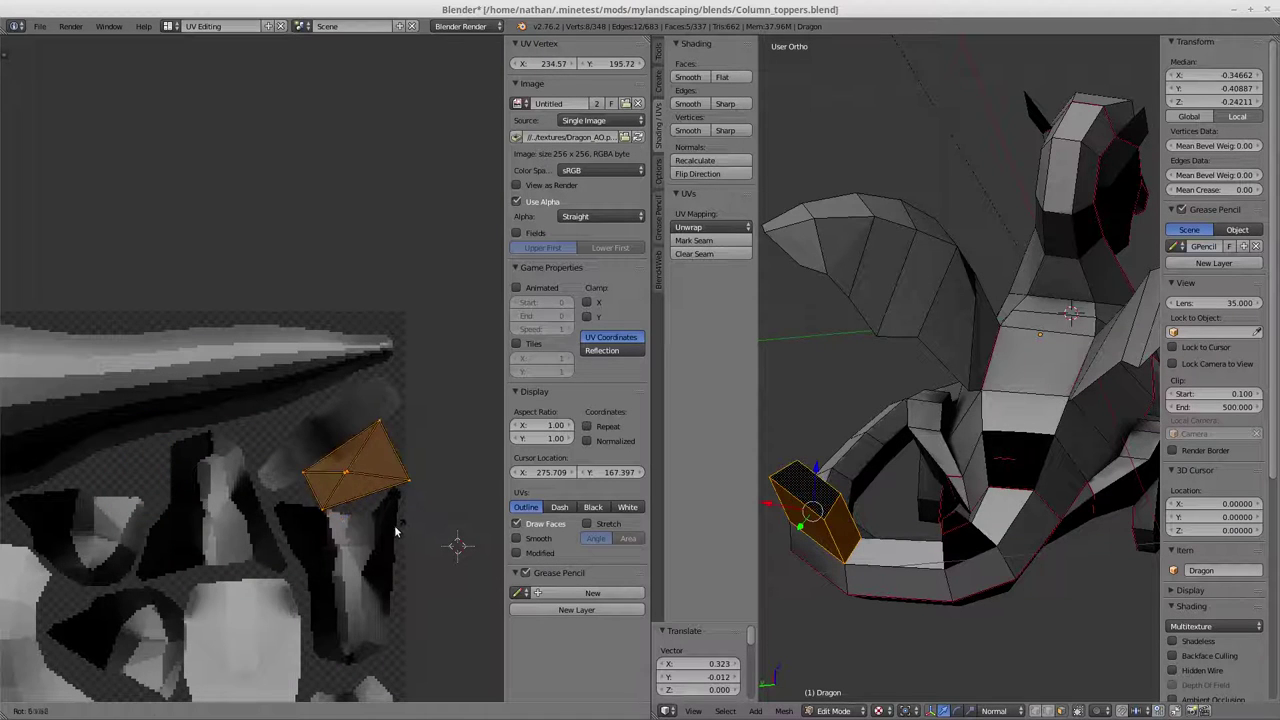
click(400, 532)
key(s)
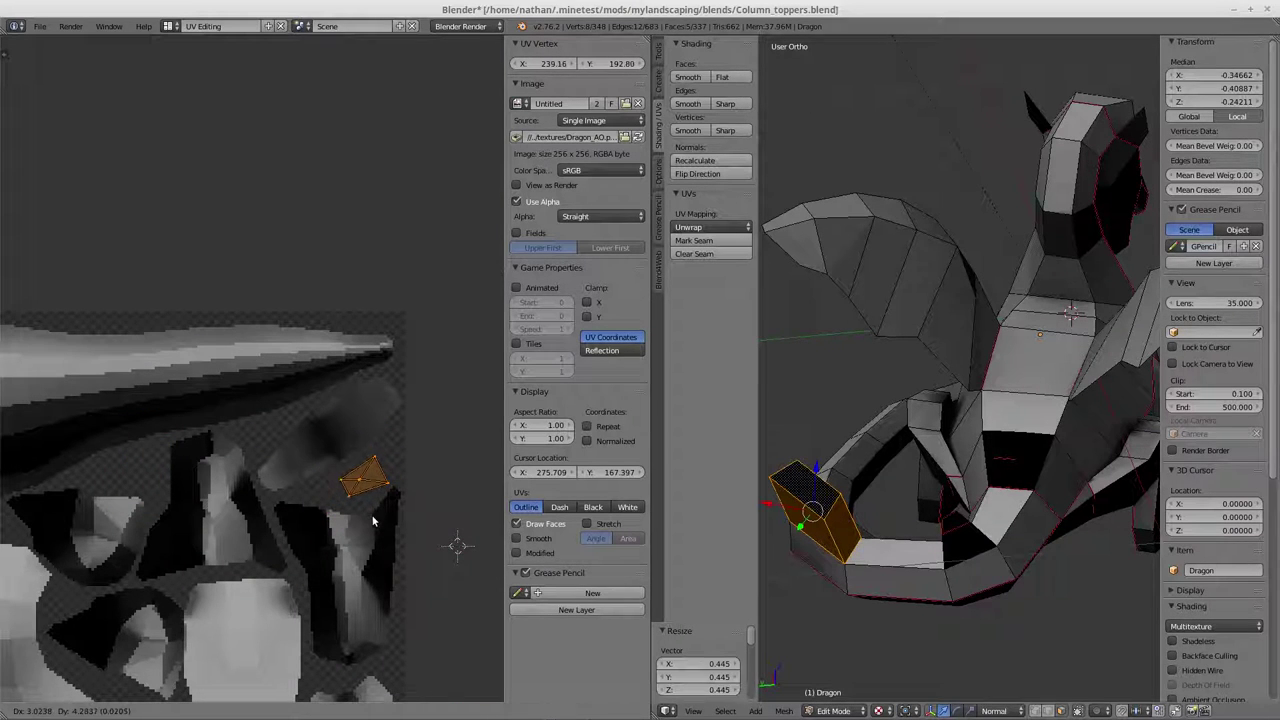
click(399, 530)
key(r)
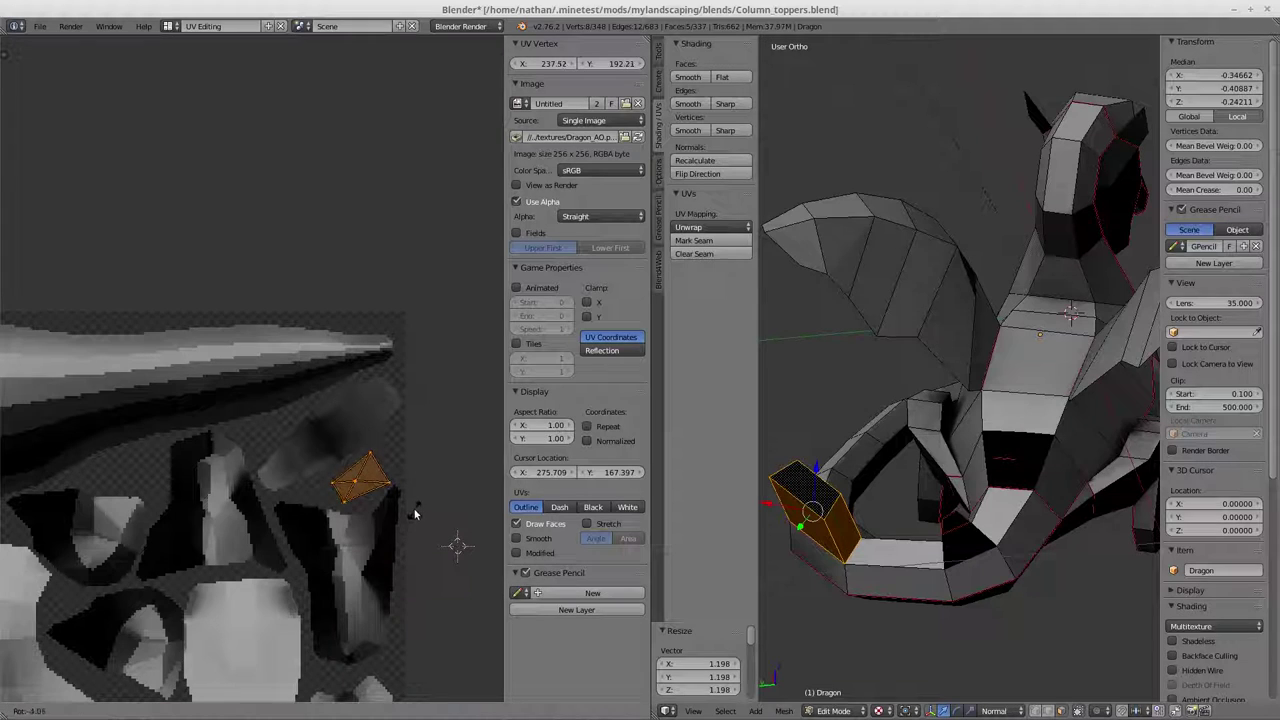
click(417, 514)
scroll(417, 516, up, 2)
middle_drag(418, 522, 373, 489)
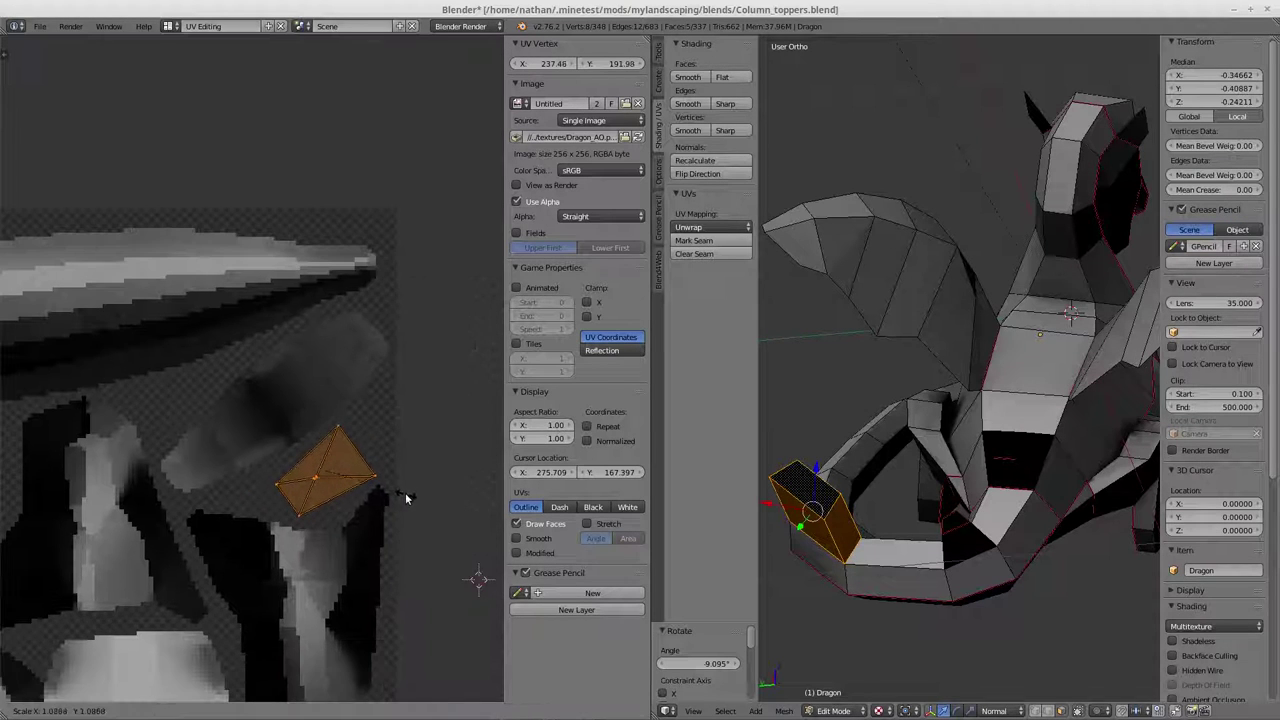
key(a)
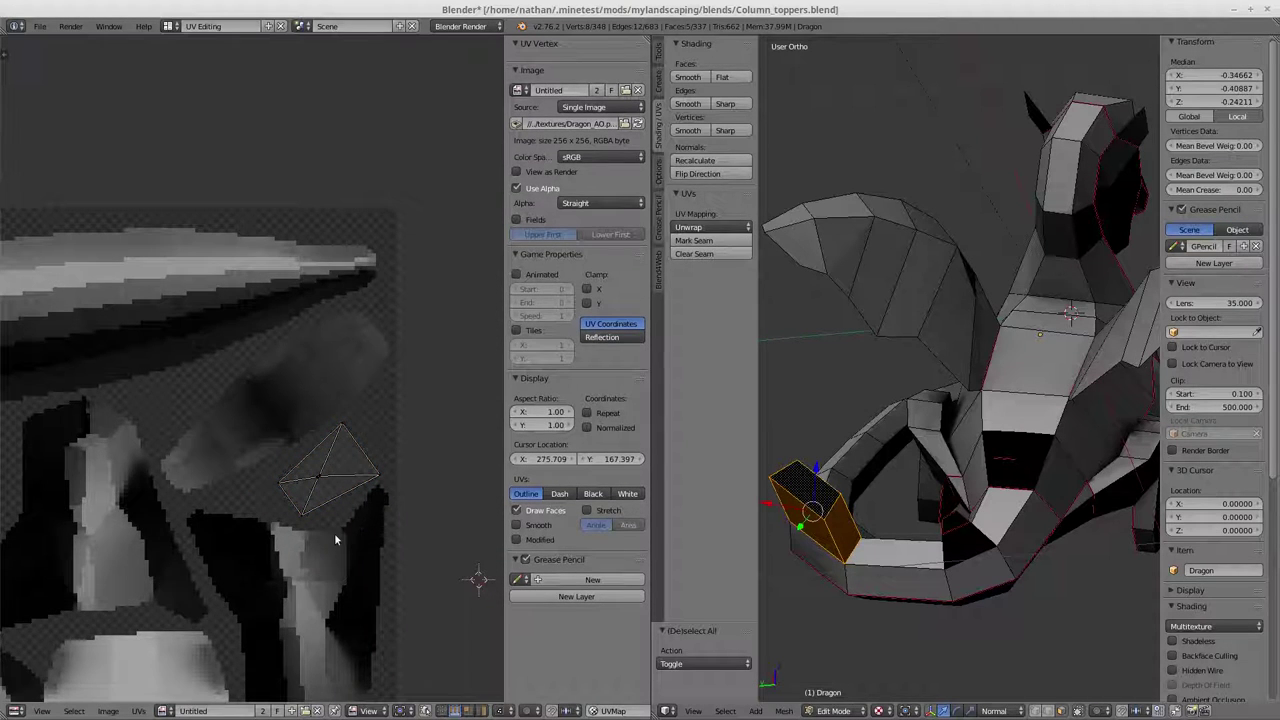
scroll(325, 523, down, 3)
Step: Select the whole dragon mesh, pick the stray face between the central islands and grow the selection
key(a)
key(a)
key(a)
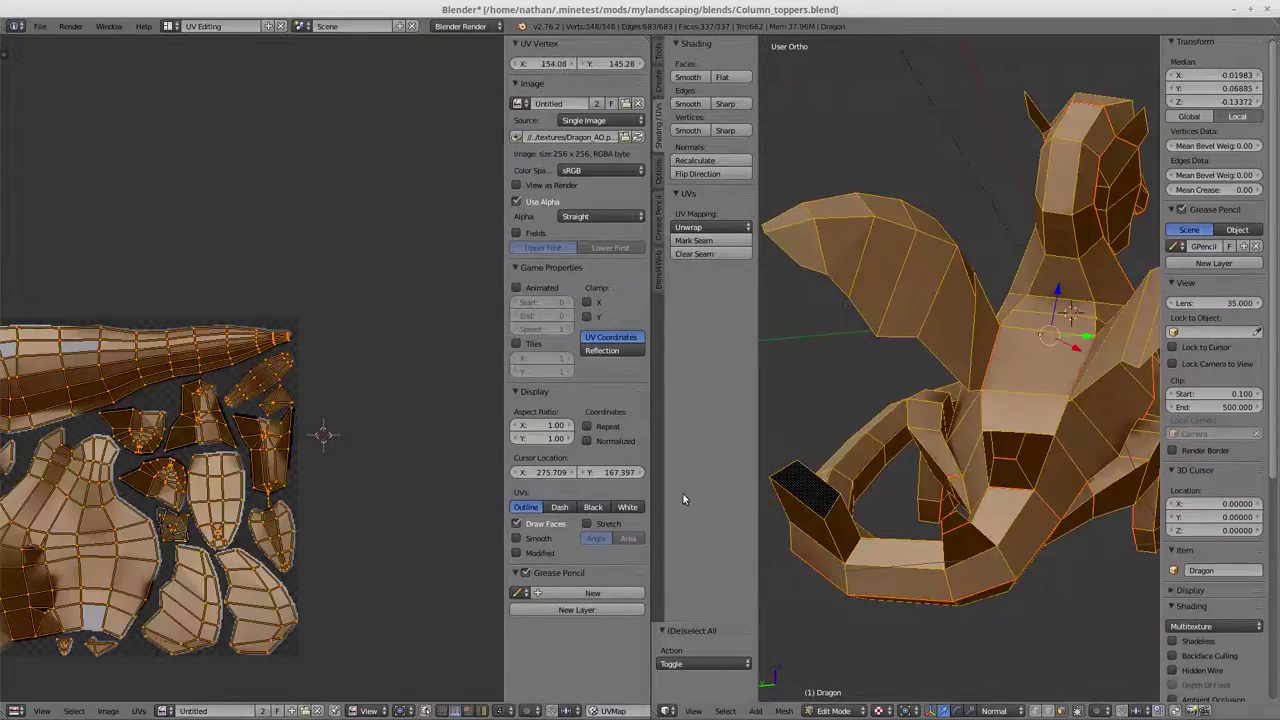
scroll(224, 492, up, 4)
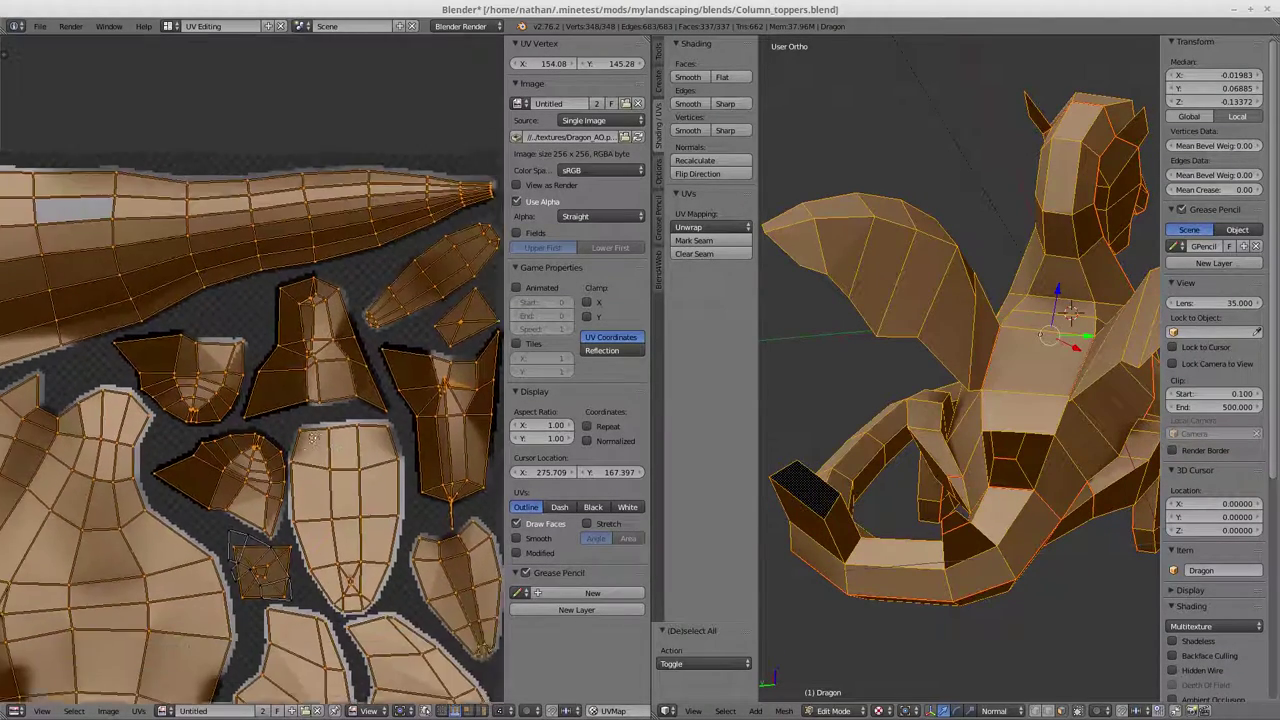
right_click(316, 520)
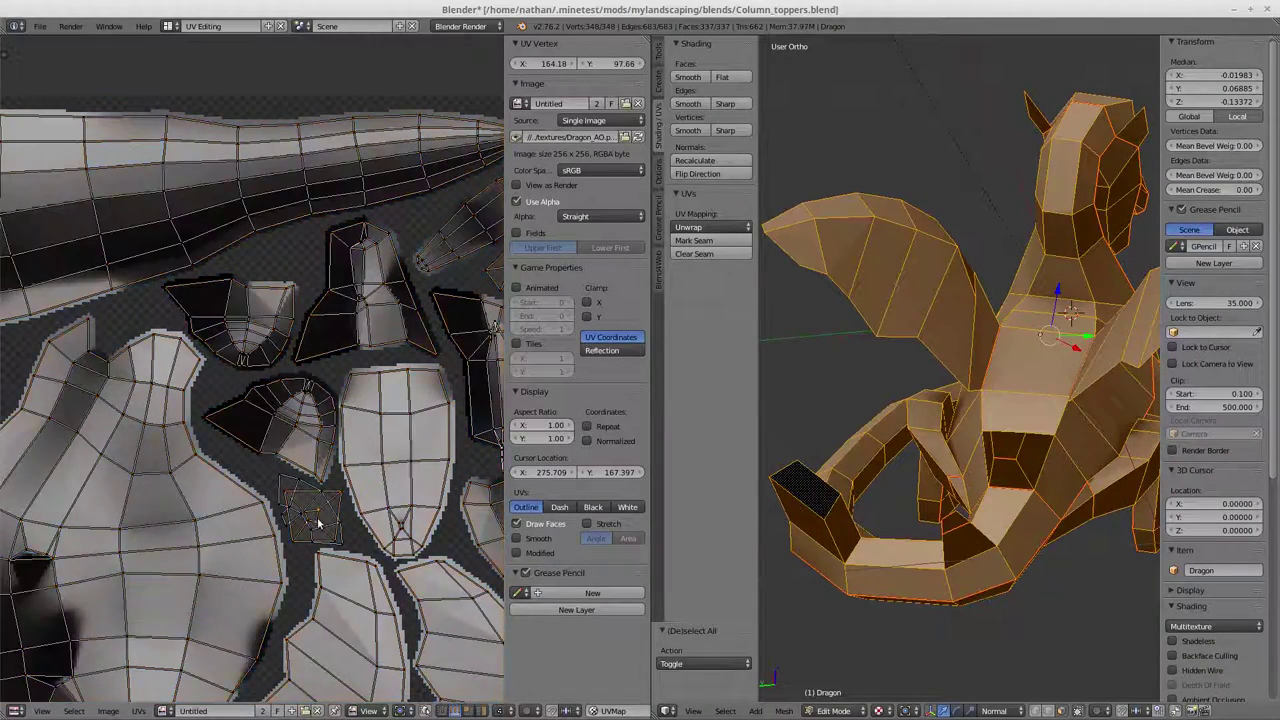
key(ctrl+KP_Add)
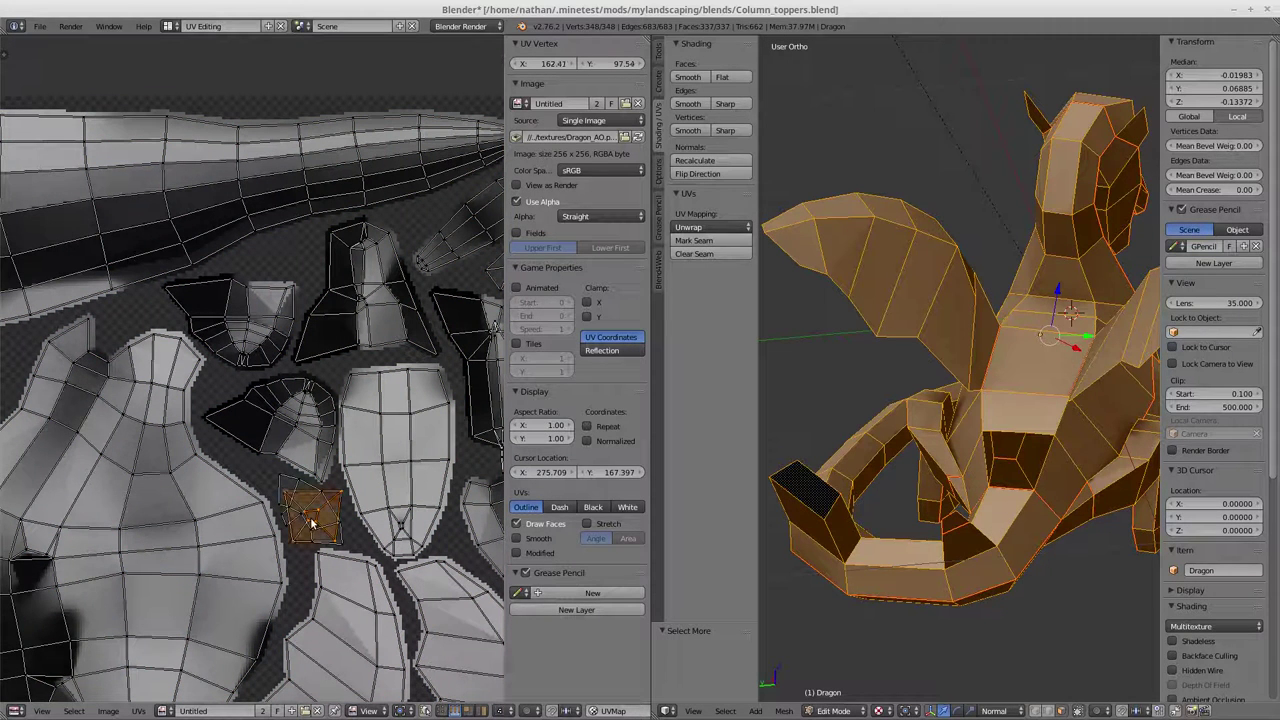
scroll(310, 522, down, 3)
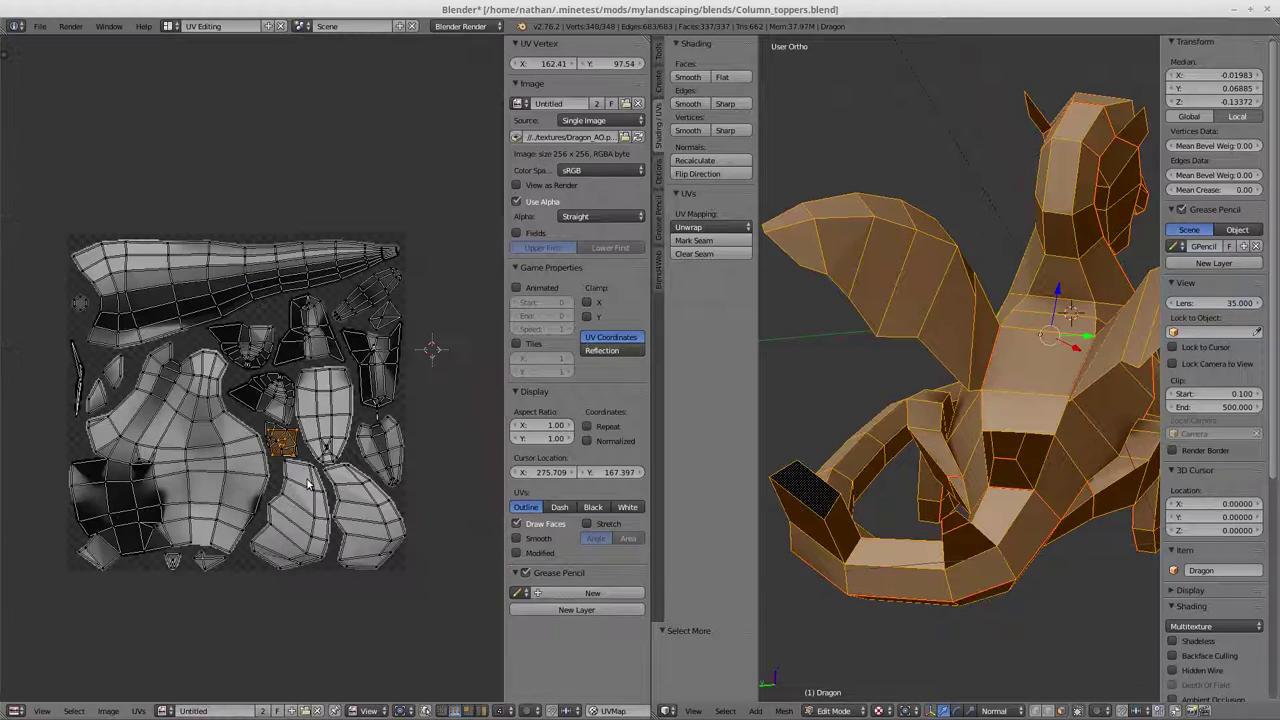
Step: Move the stray face up beside the long top island
key(g)
click(293, 347)
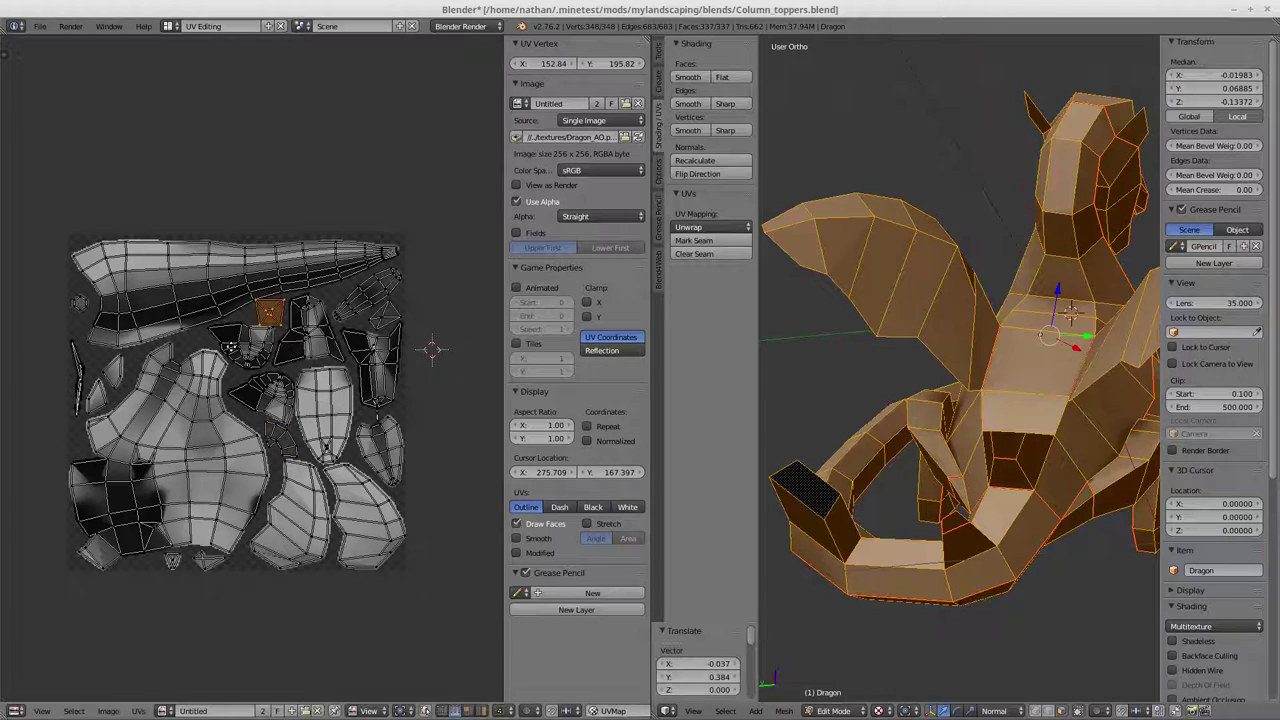
scroll(318, 510, up, 3)
key(g)
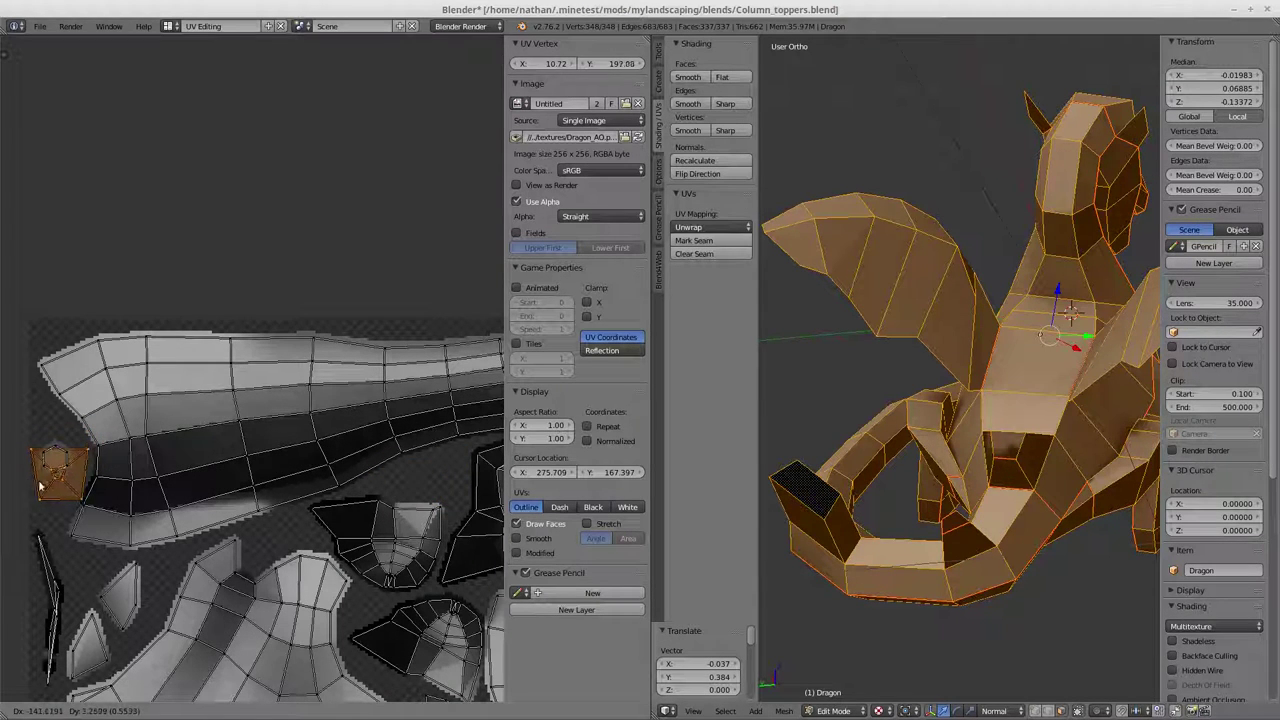
click(405, 487)
scroll(355, 570, up, 4)
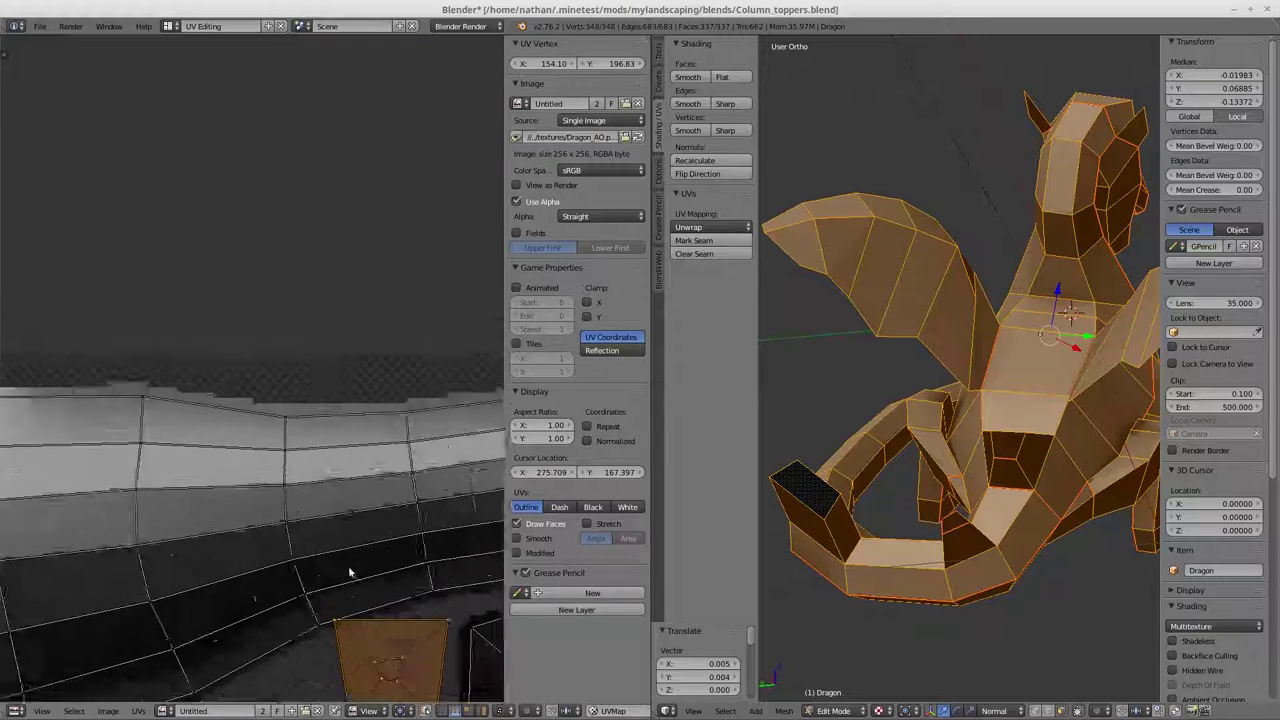
Step: Rotate, shrink, nudge and slightly enlarge the face to fit the gap below the long island
key(r)
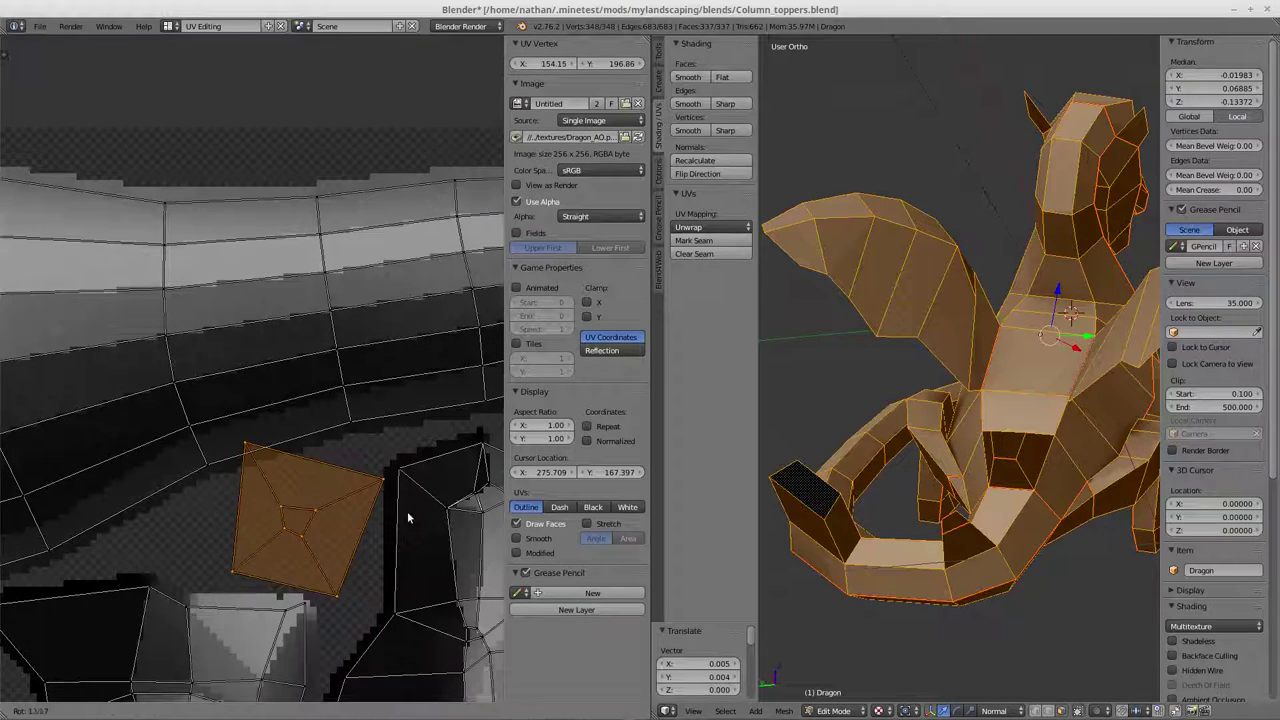
click(407, 511)
key(s)
click(367, 521)
key(g)
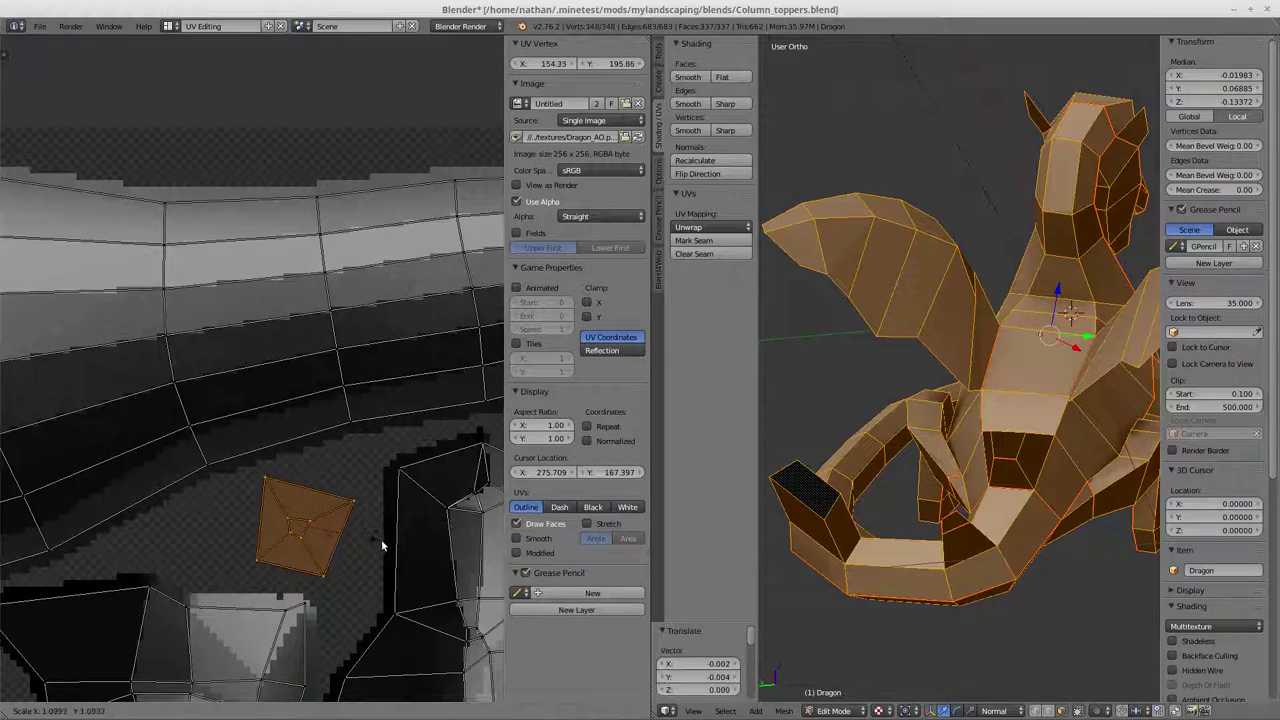
click(389, 544)
key(s)
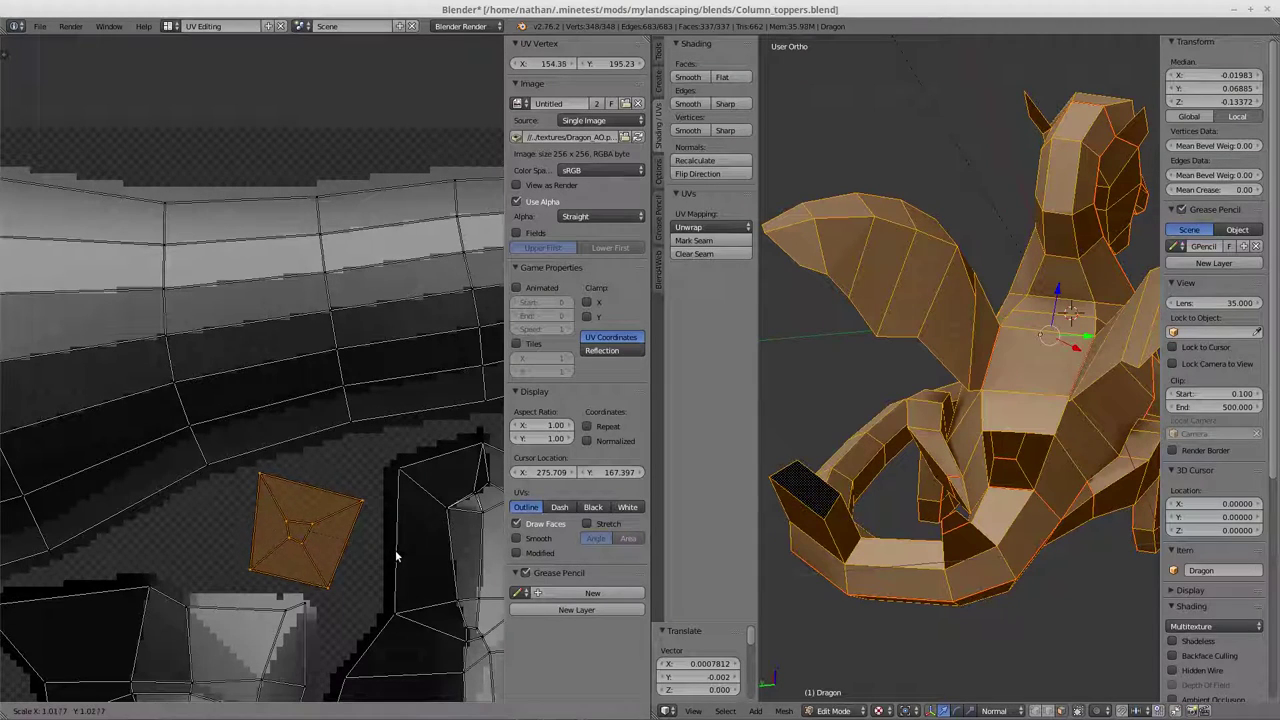
click(397, 557)
Step: Deselect and reselect all UVs, and hide the UV display settings
scroll(386, 534, down, 8)
key(a)
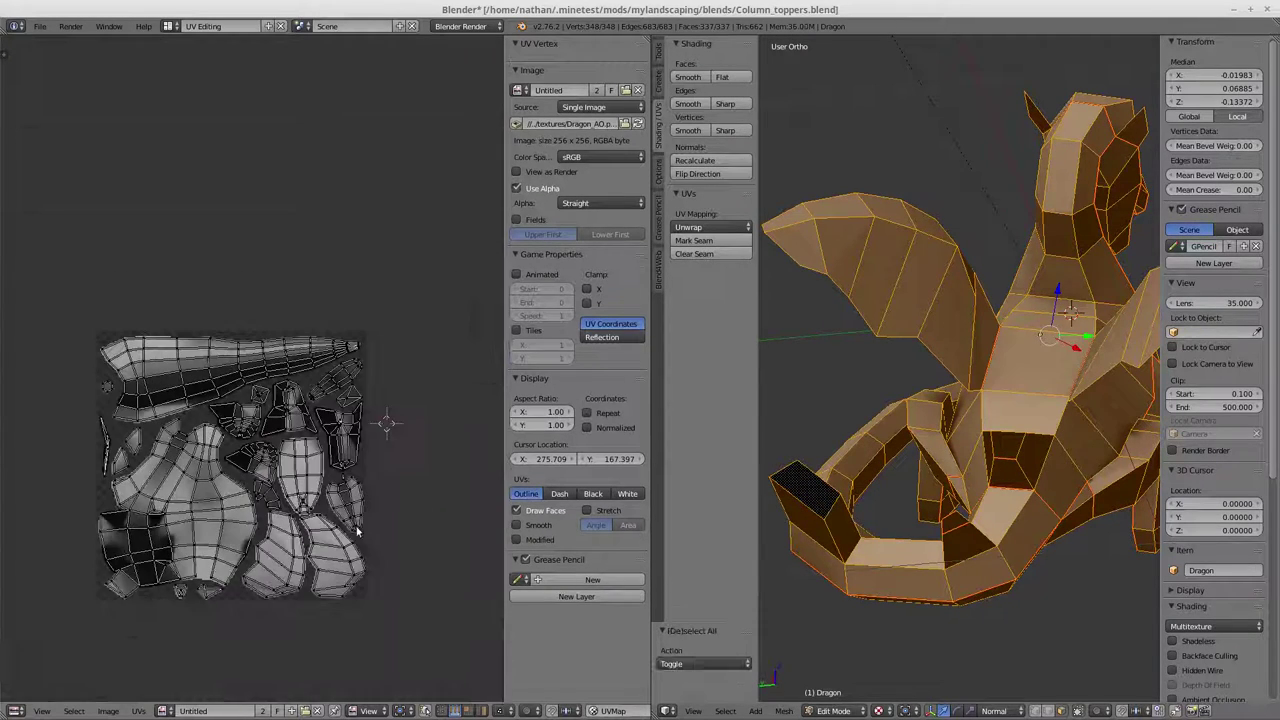
key(a)
click(534, 378)
Step: Deselect the mesh and switch the dragon to Object Mode, viewing its AO-textured front
key(a)
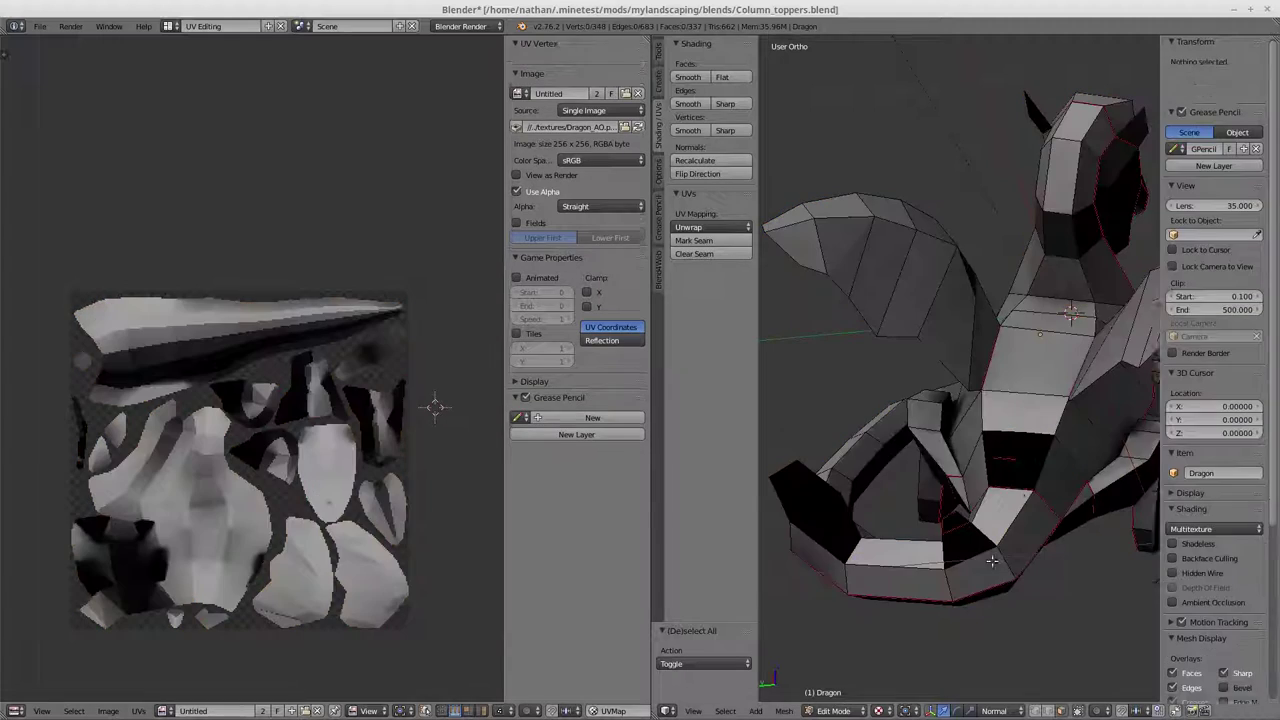
middle_drag(1057, 445, 858, 458)
middle_drag(894, 418, 957, 485)
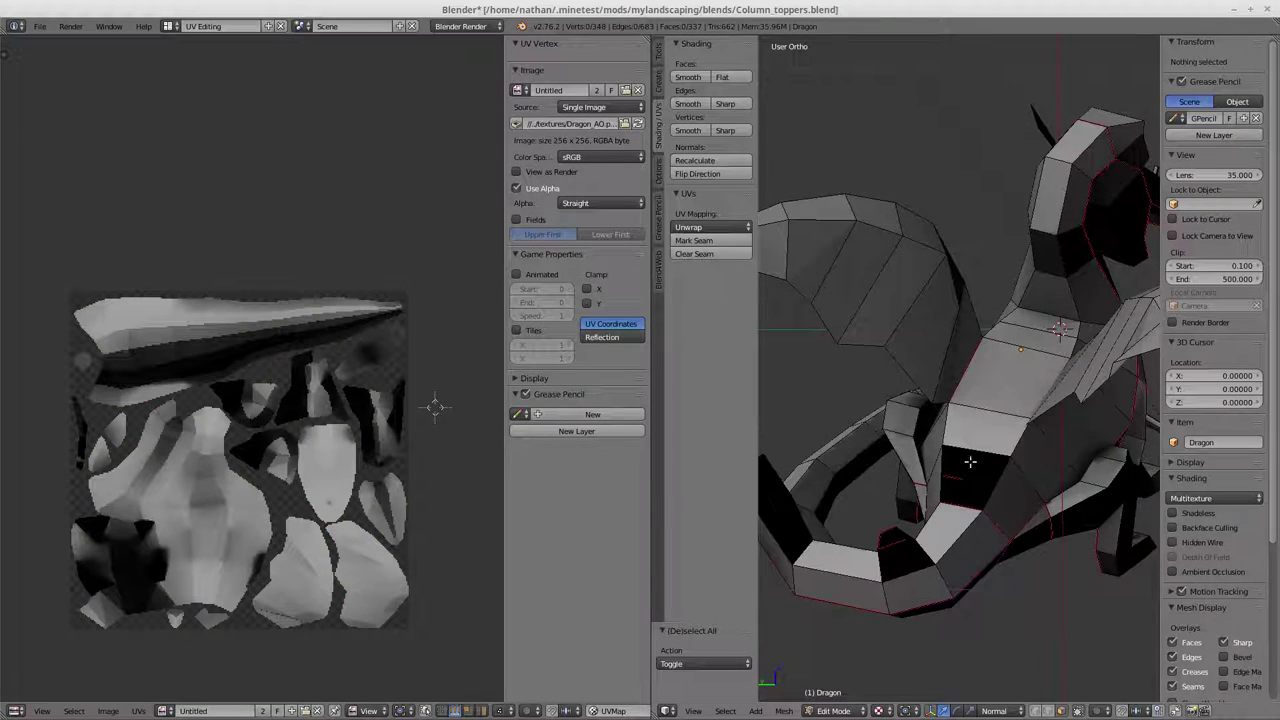
key(Tab)
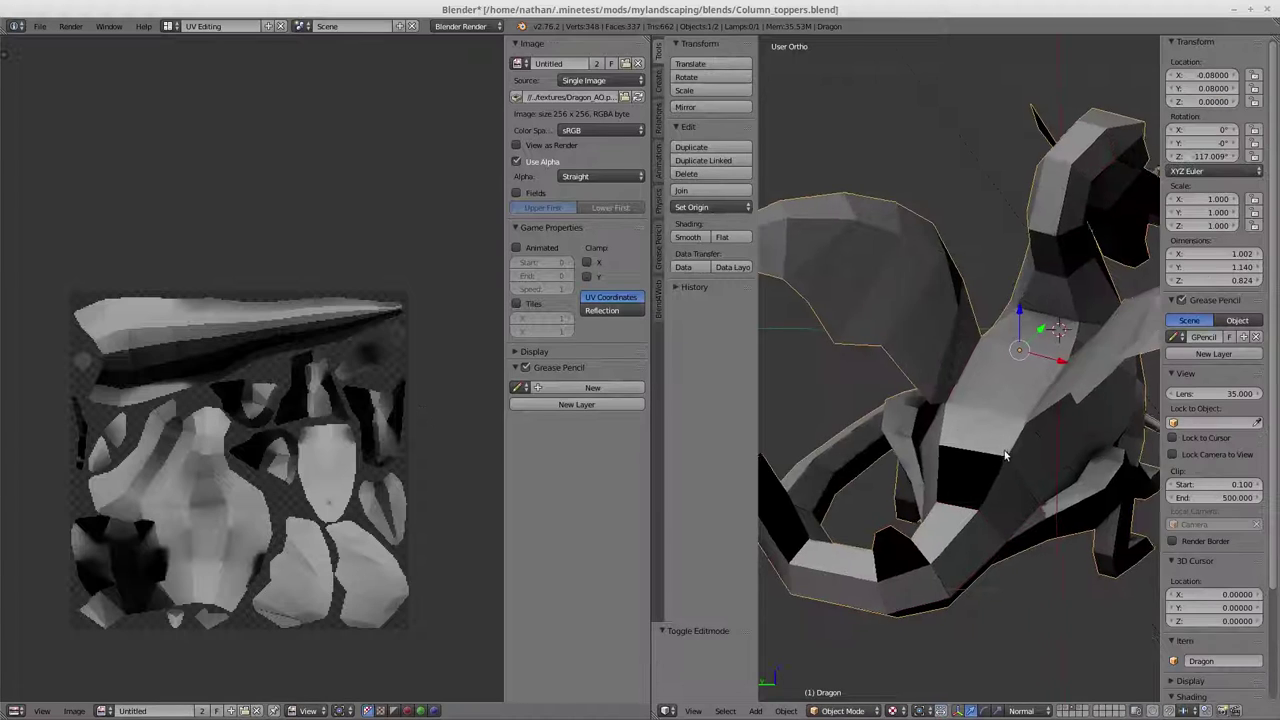
middle_drag(960, 411, 1037, 456)
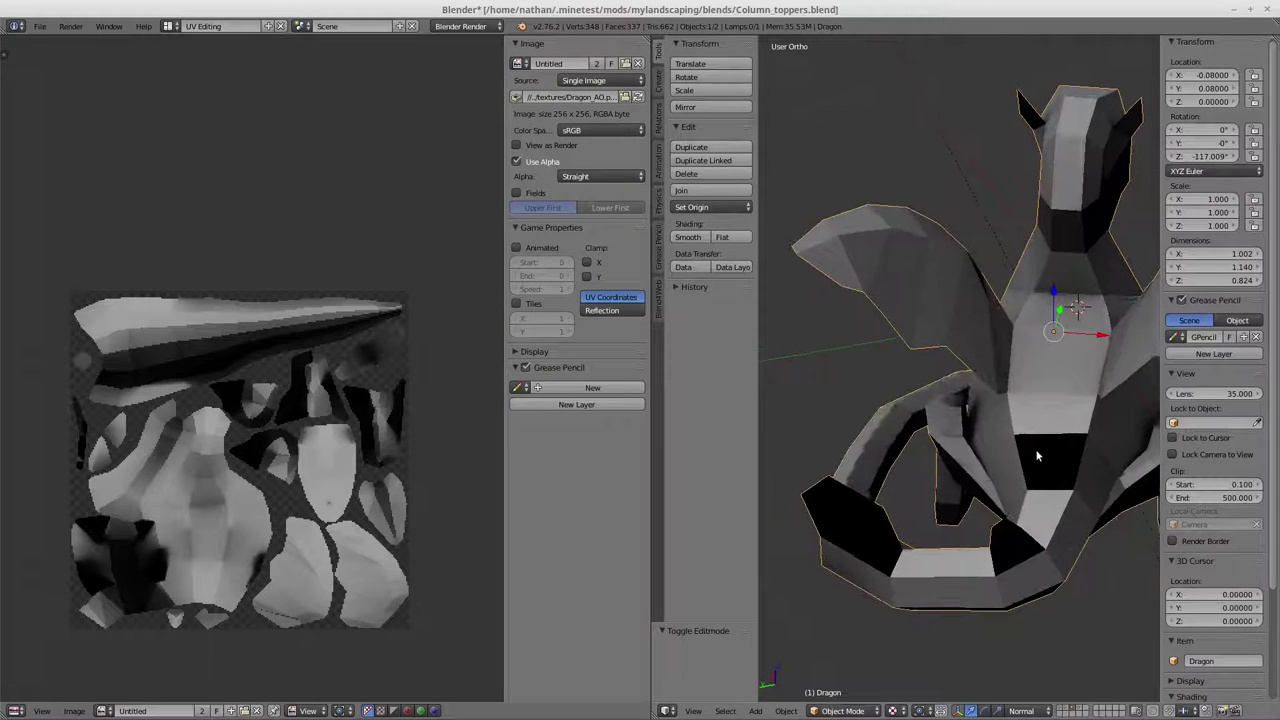